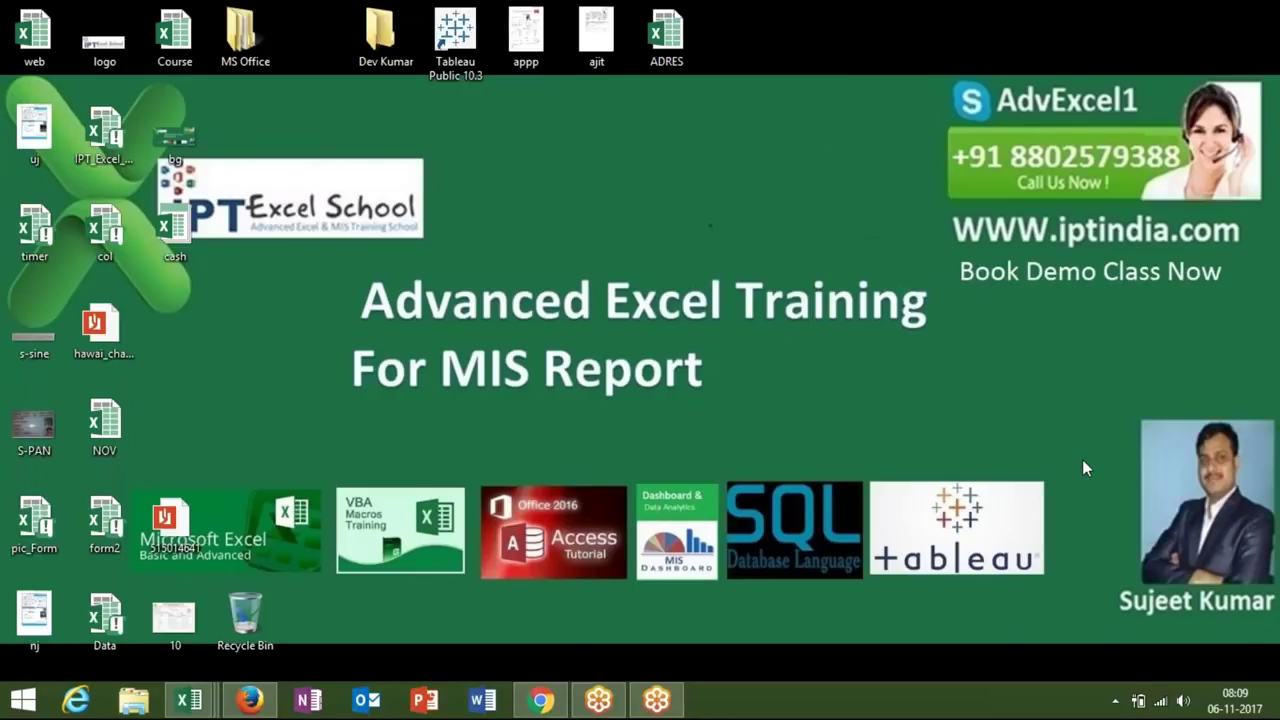
- Launch Access 2016 by searching '2016' from the Windows 8 Start screen
key(super)
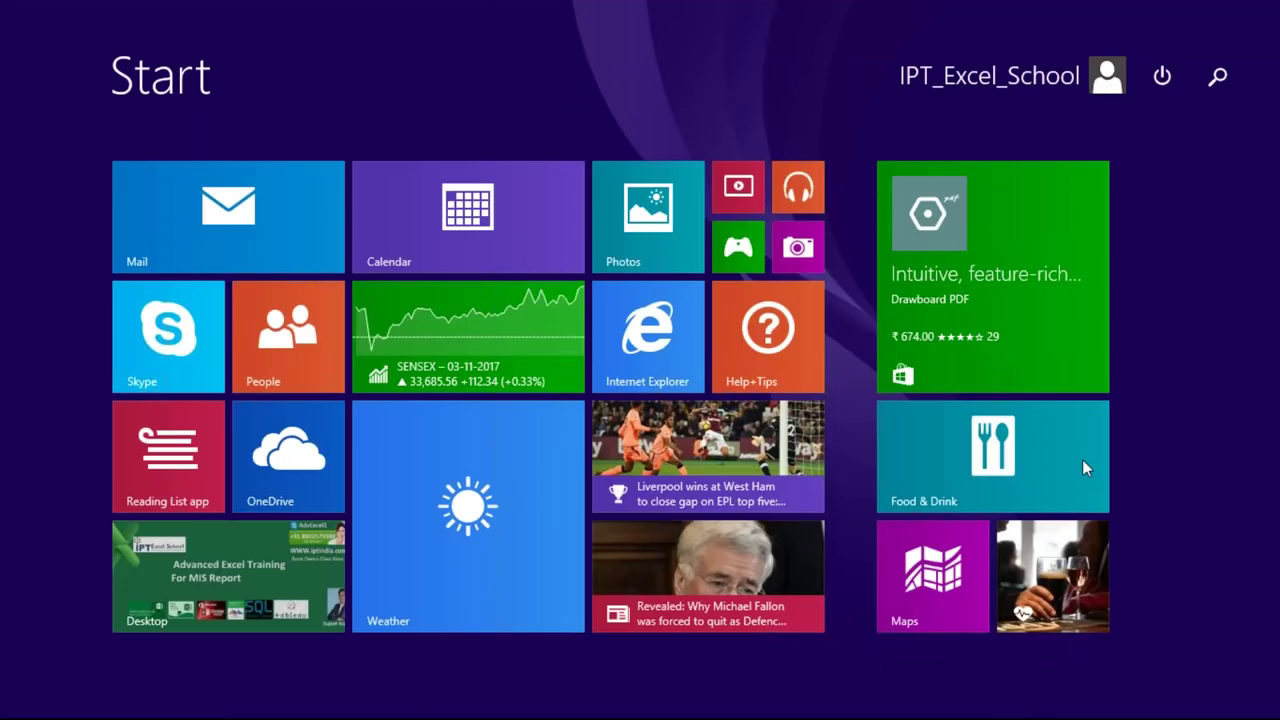
text(2016)
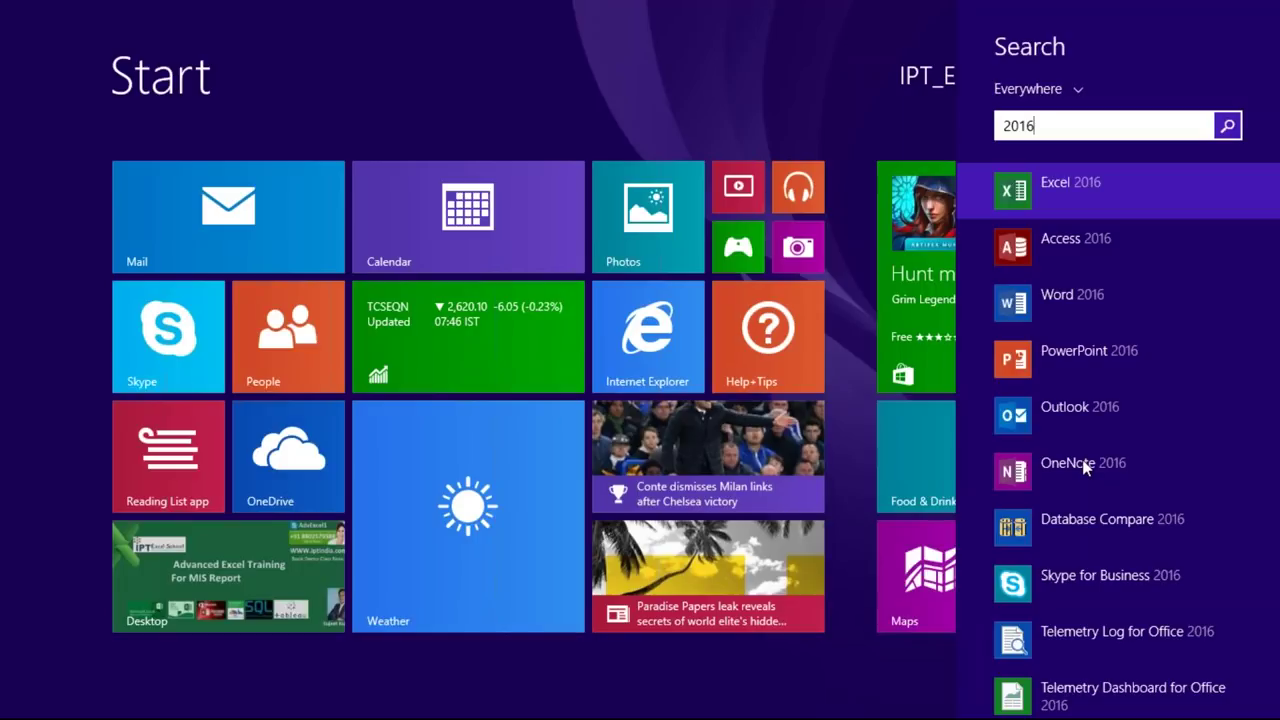
key(Down)
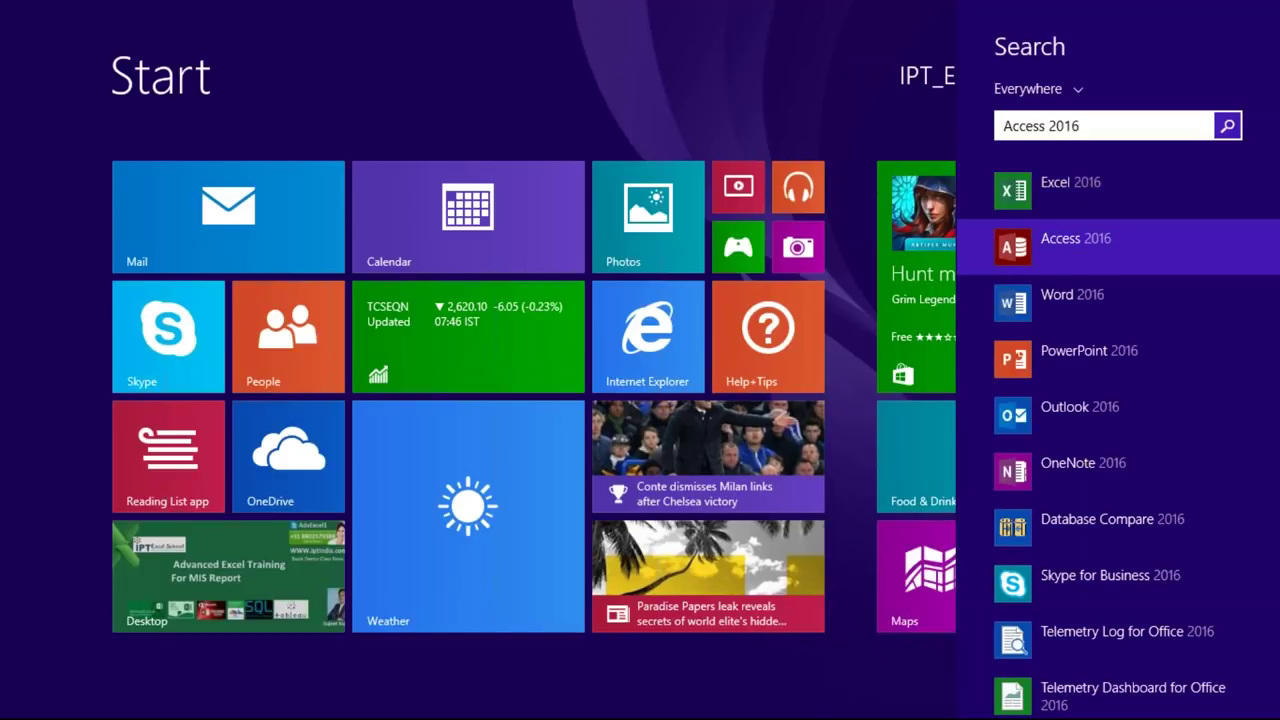
key(Return)
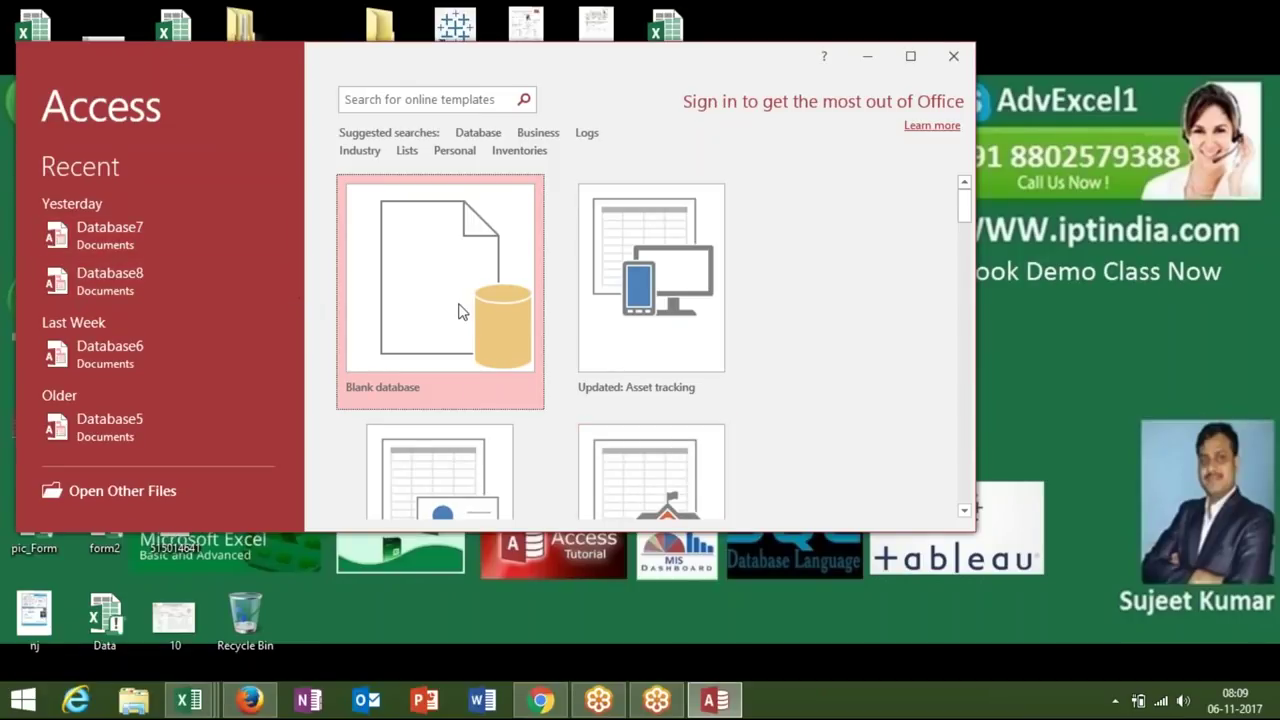
- Create the blank database Database9 in a maximized window with the Create tab showing
click(463, 264)
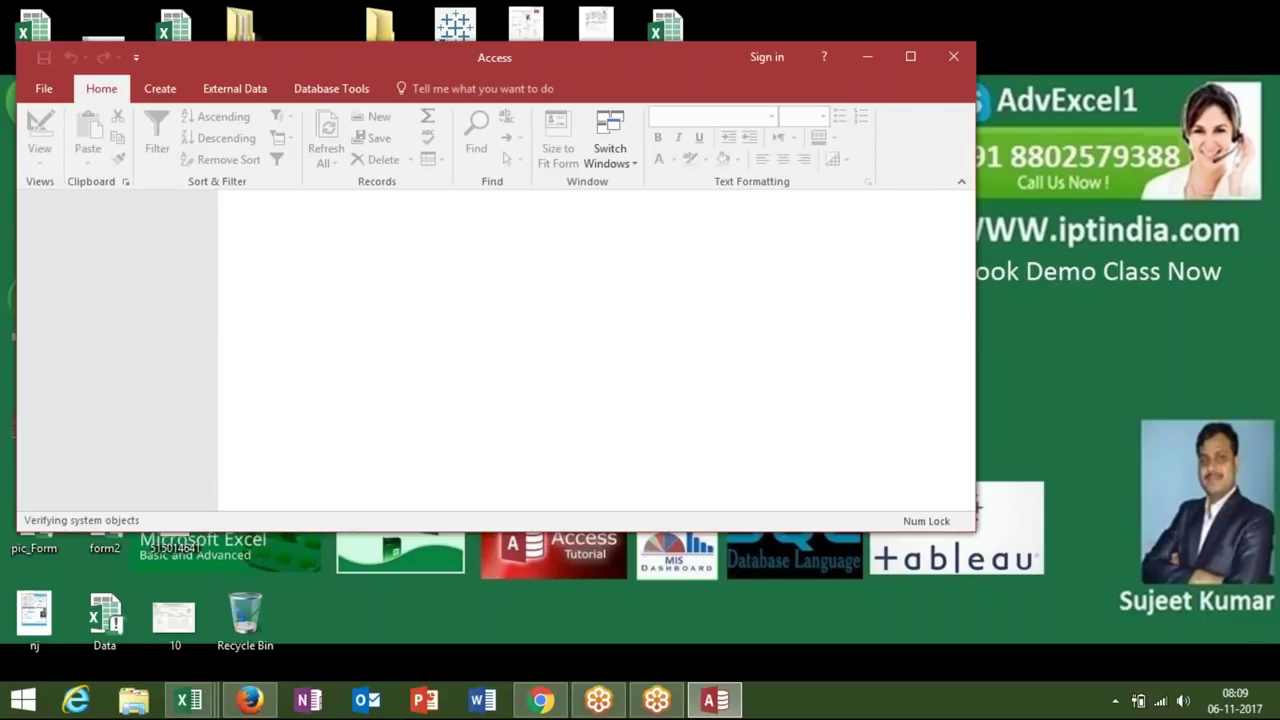
click(908, 60)
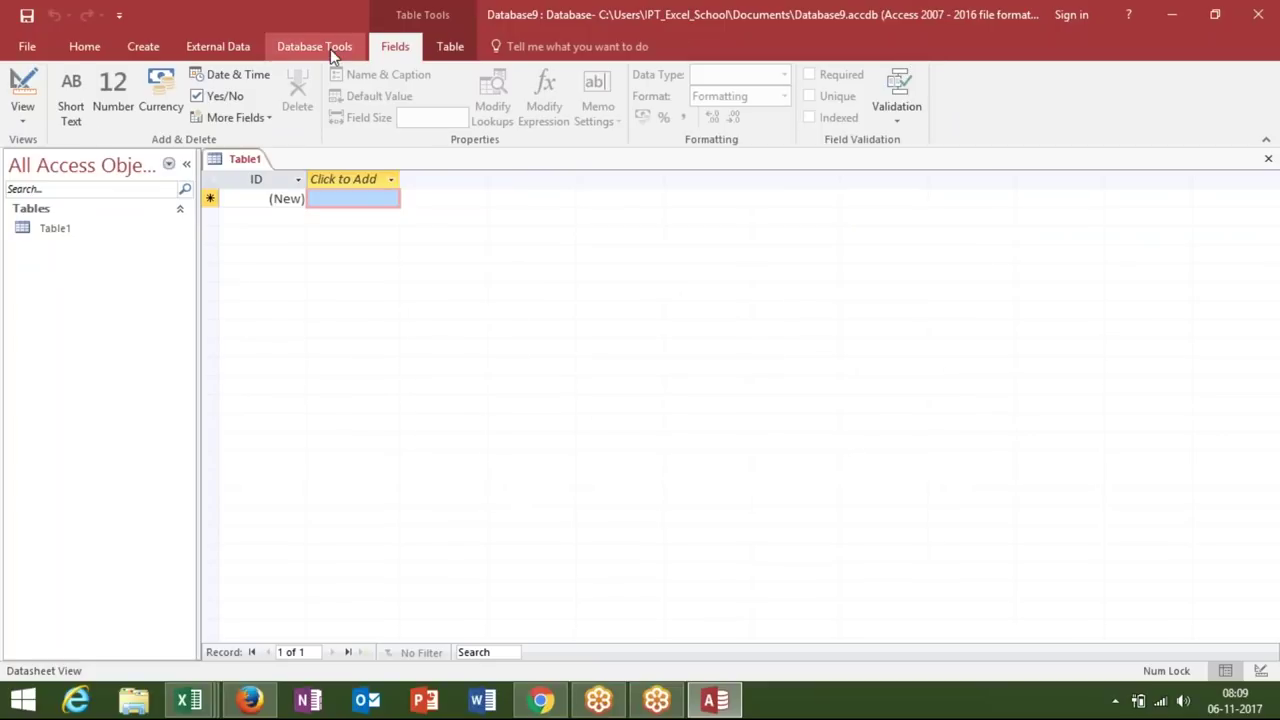
click(146, 45)
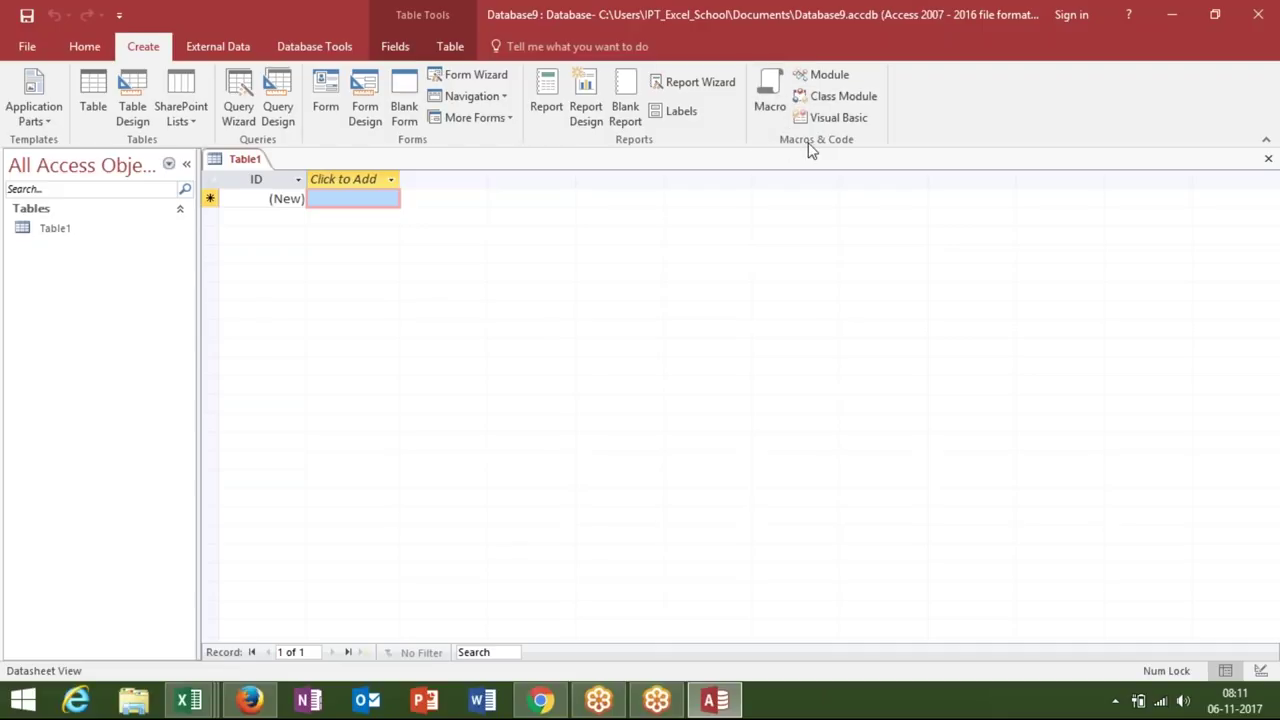
click(769, 92)
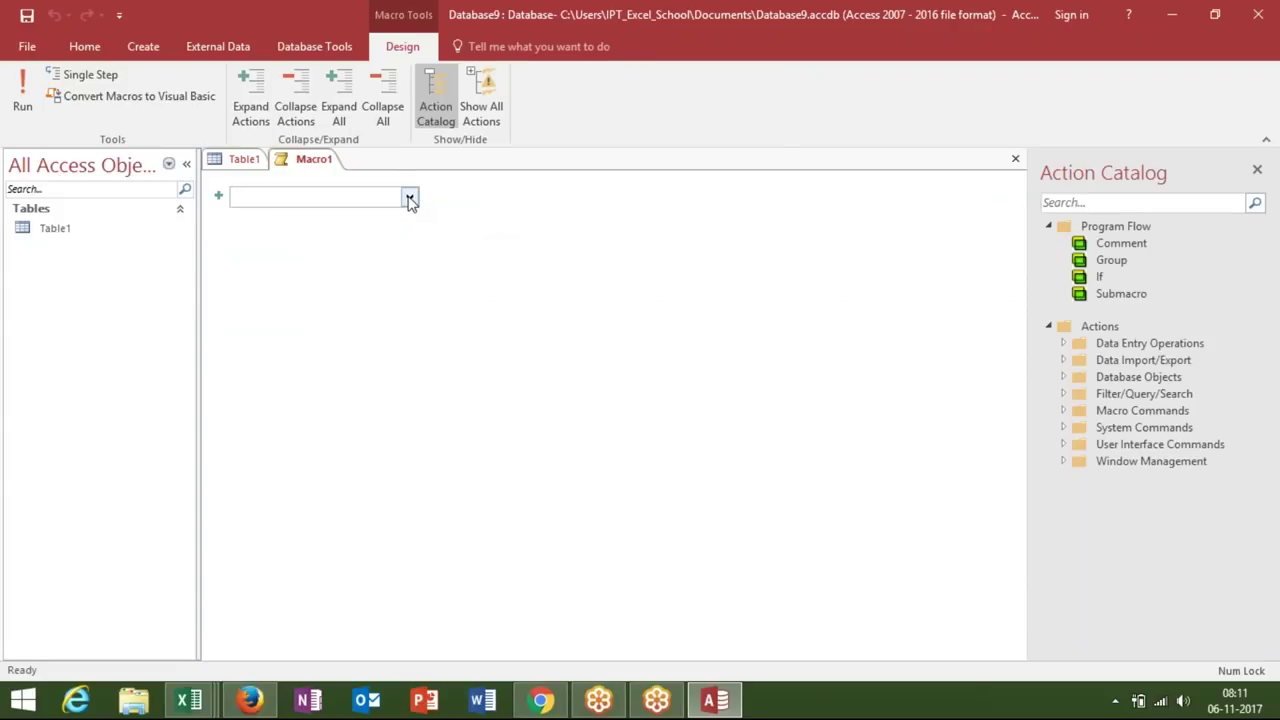
click(410, 197)
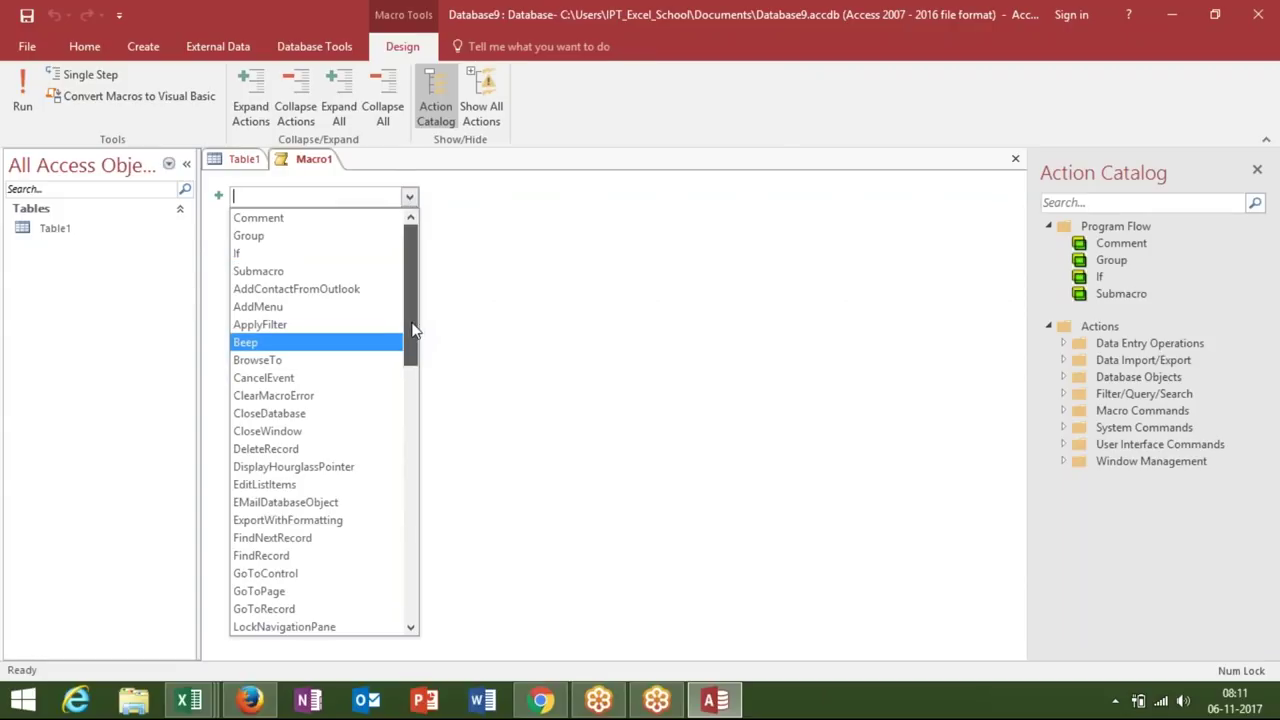
scroll(413, 405, down, 1)
mouse_move(413, 405)
mouse_down()
mouse_move(419, 460)
mouse_move(426, 238)
mouse_up()
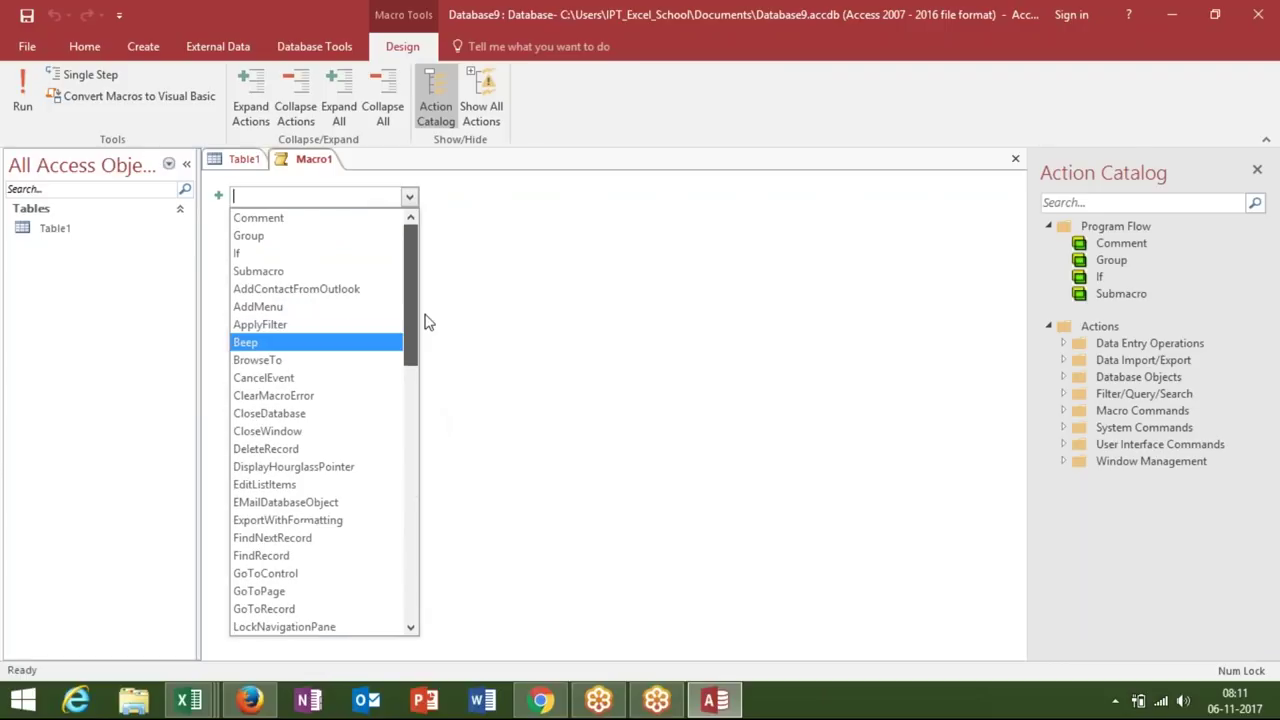
click(500, 238)
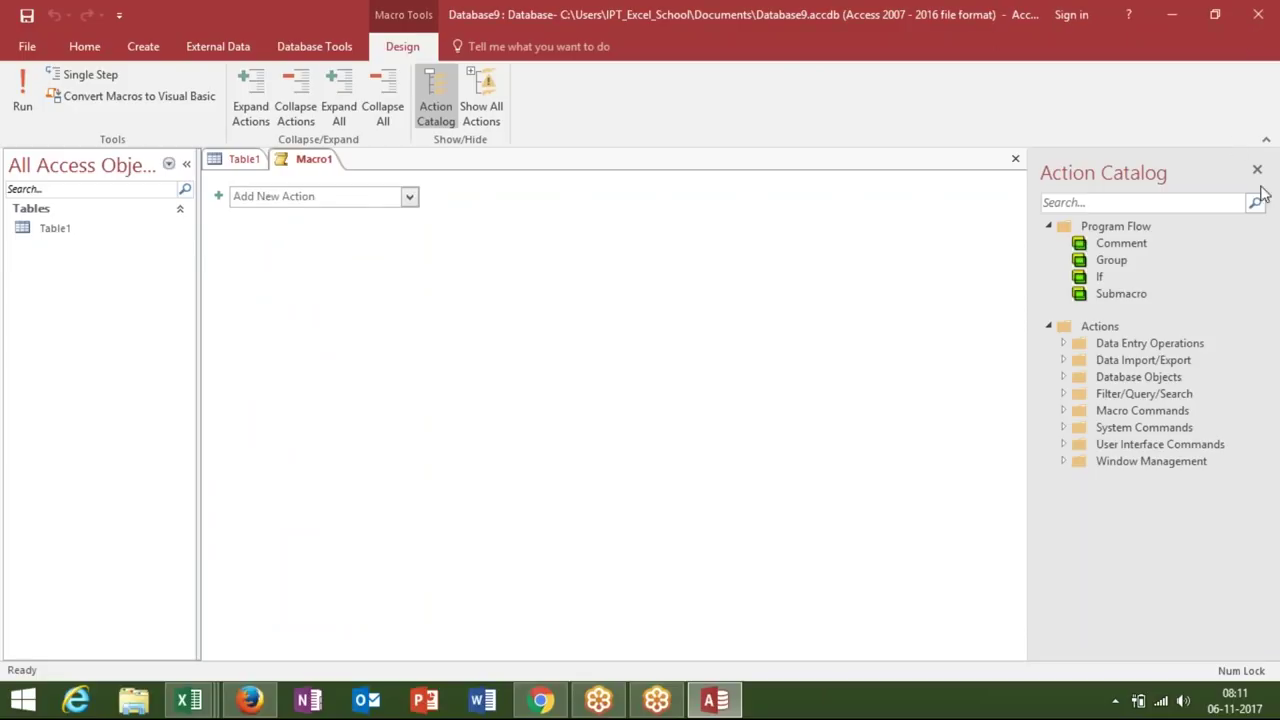
click(1258, 171)
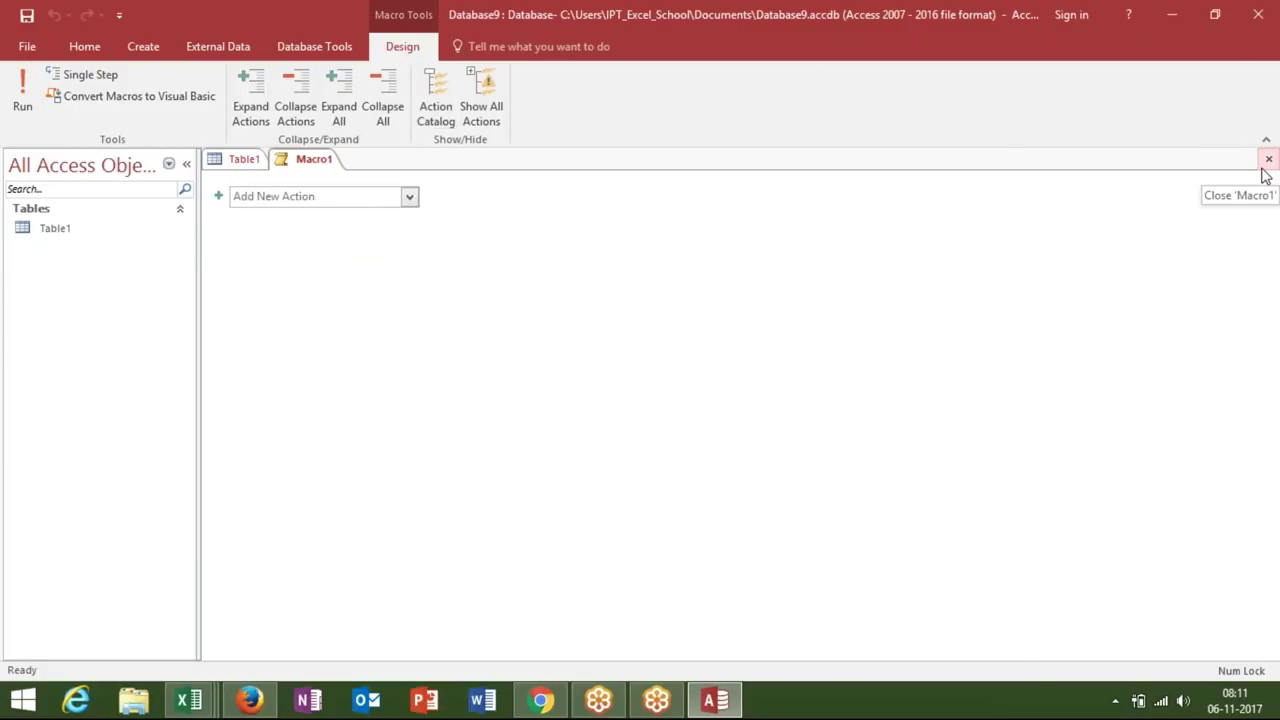
click(1266, 164)
click(1266, 162)
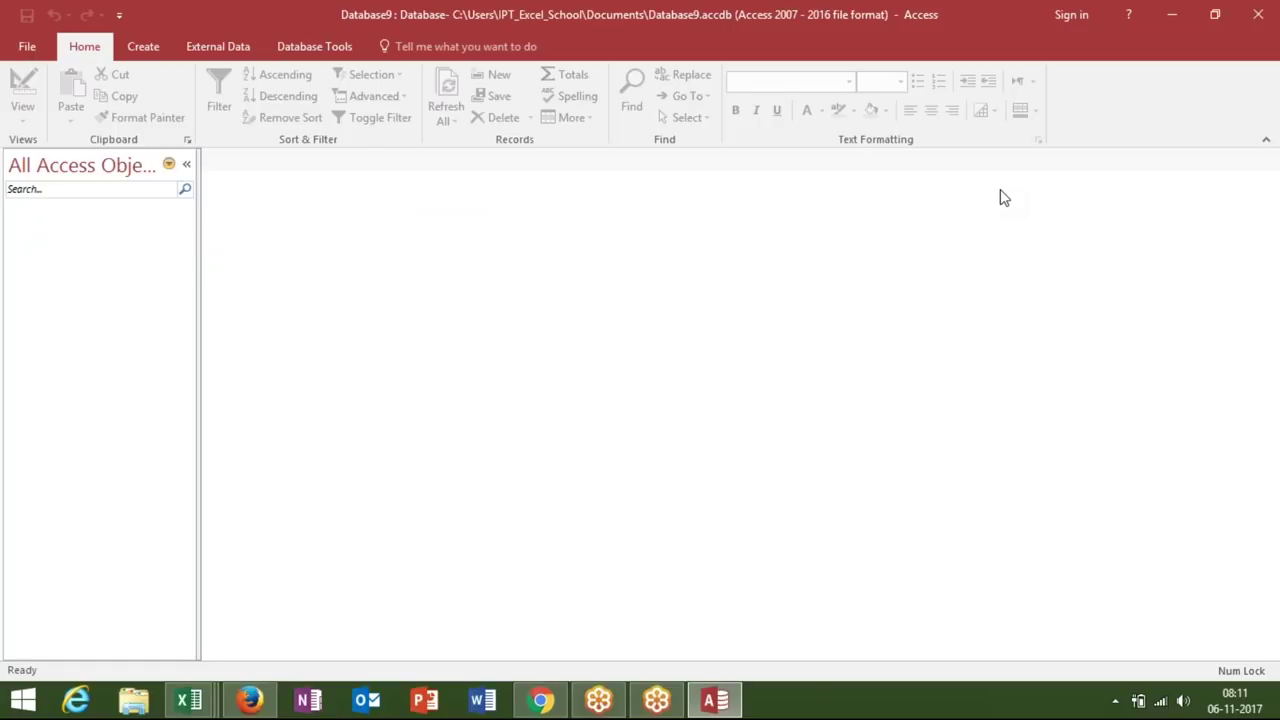
click(154, 54)
click(93, 100)
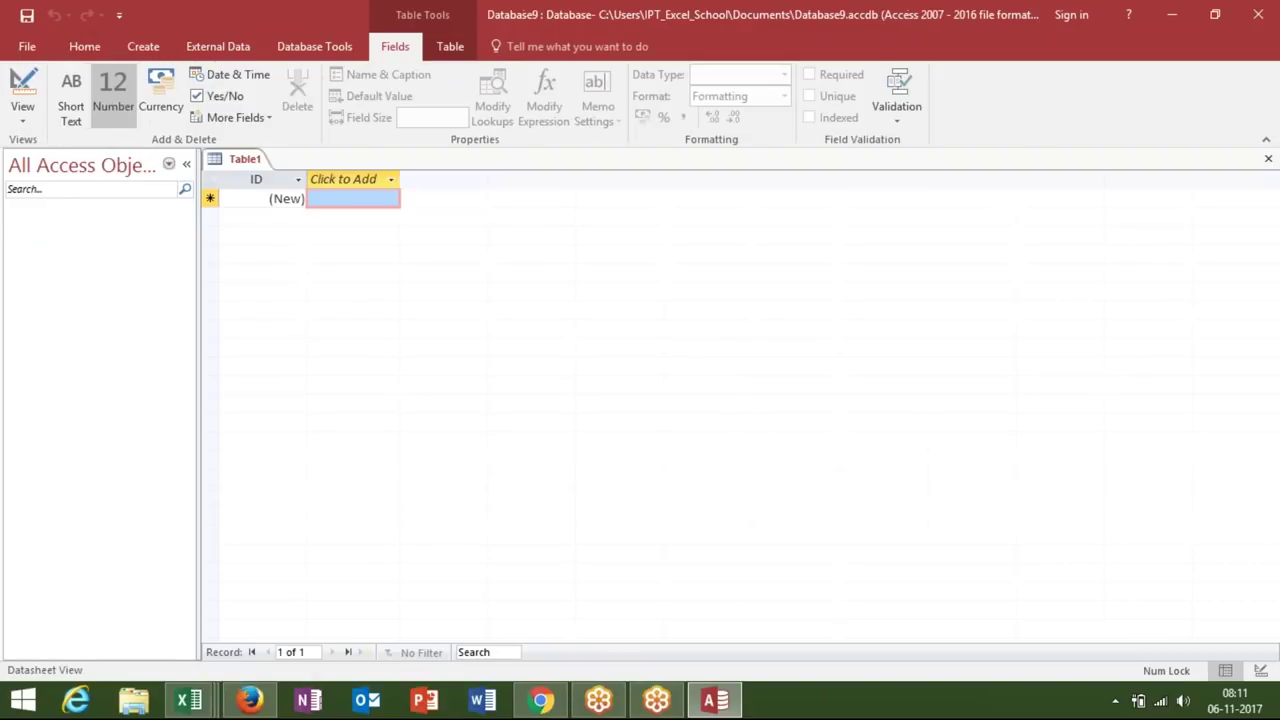
- Open the Data workbook from Excel's recent workbooks list
mouse_move(190, 700)
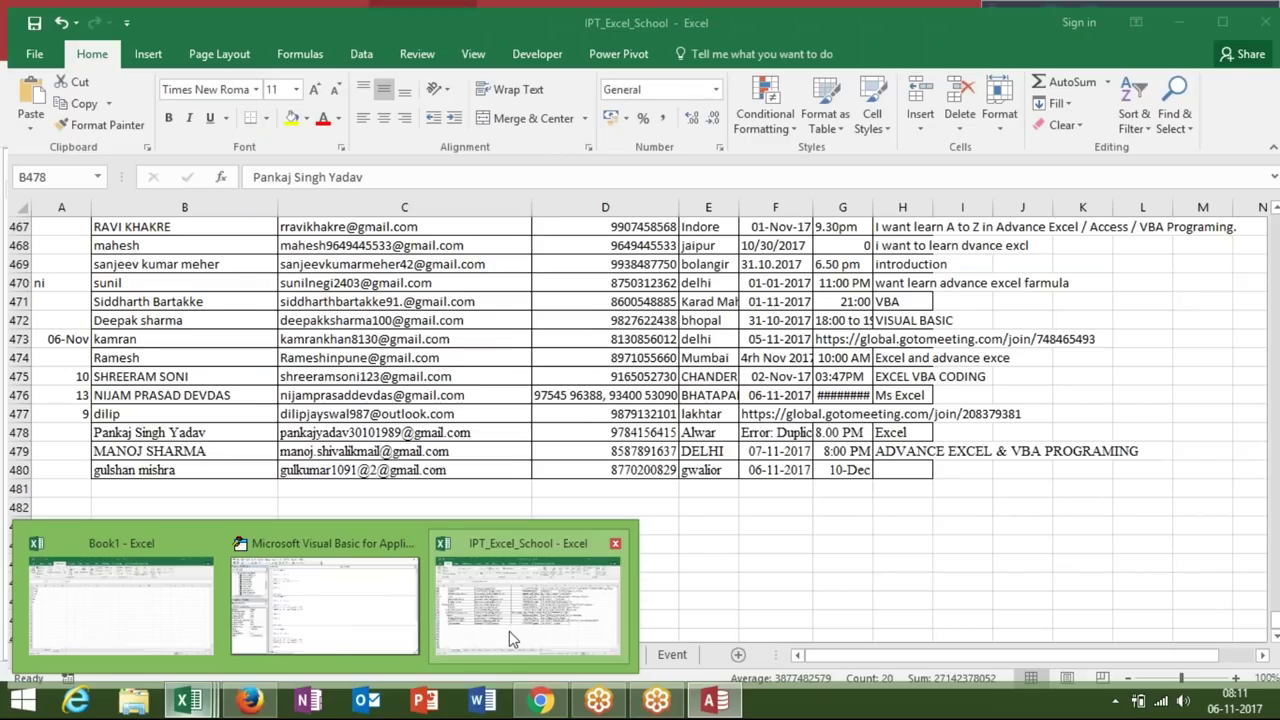
click(509, 631)
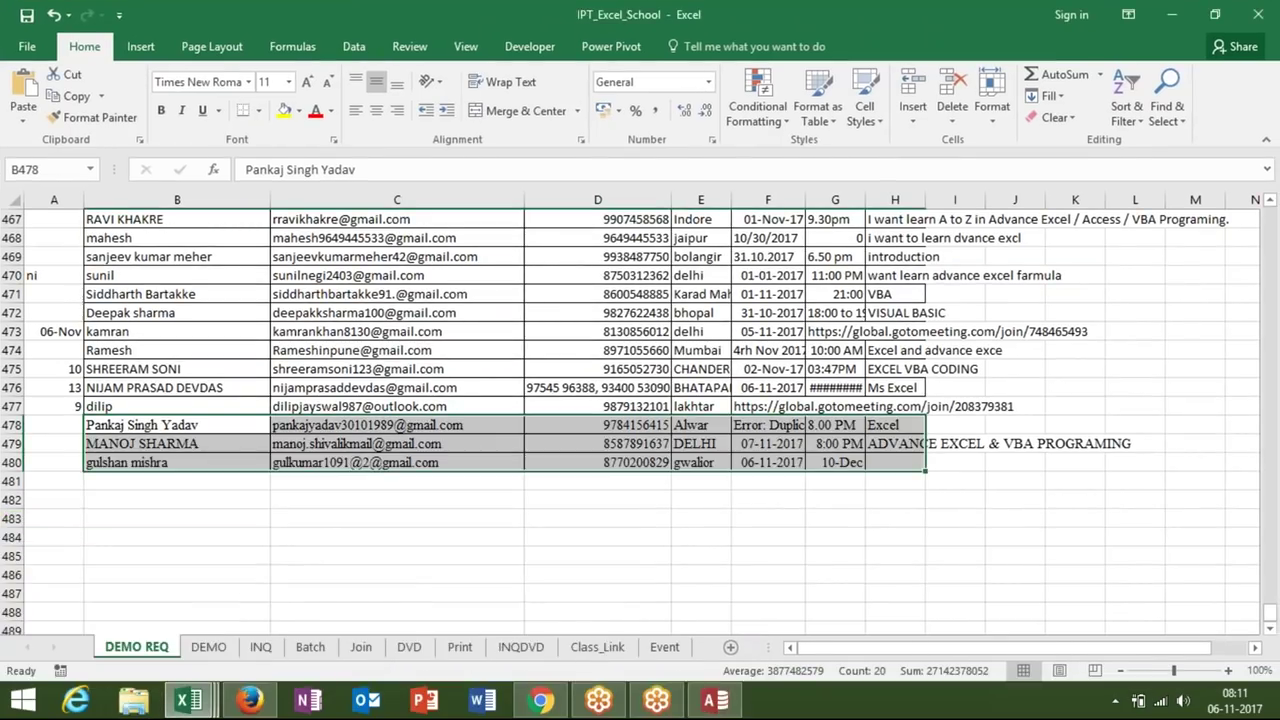
click(25, 50)
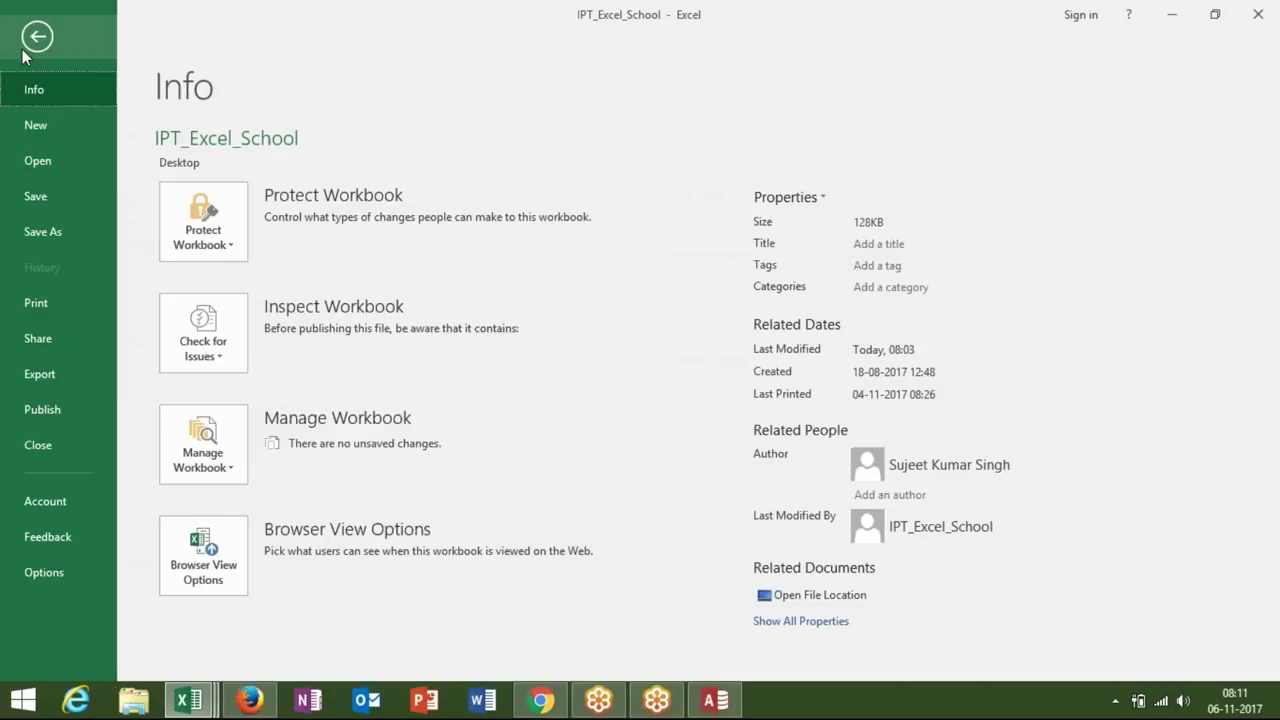
click(44, 160)
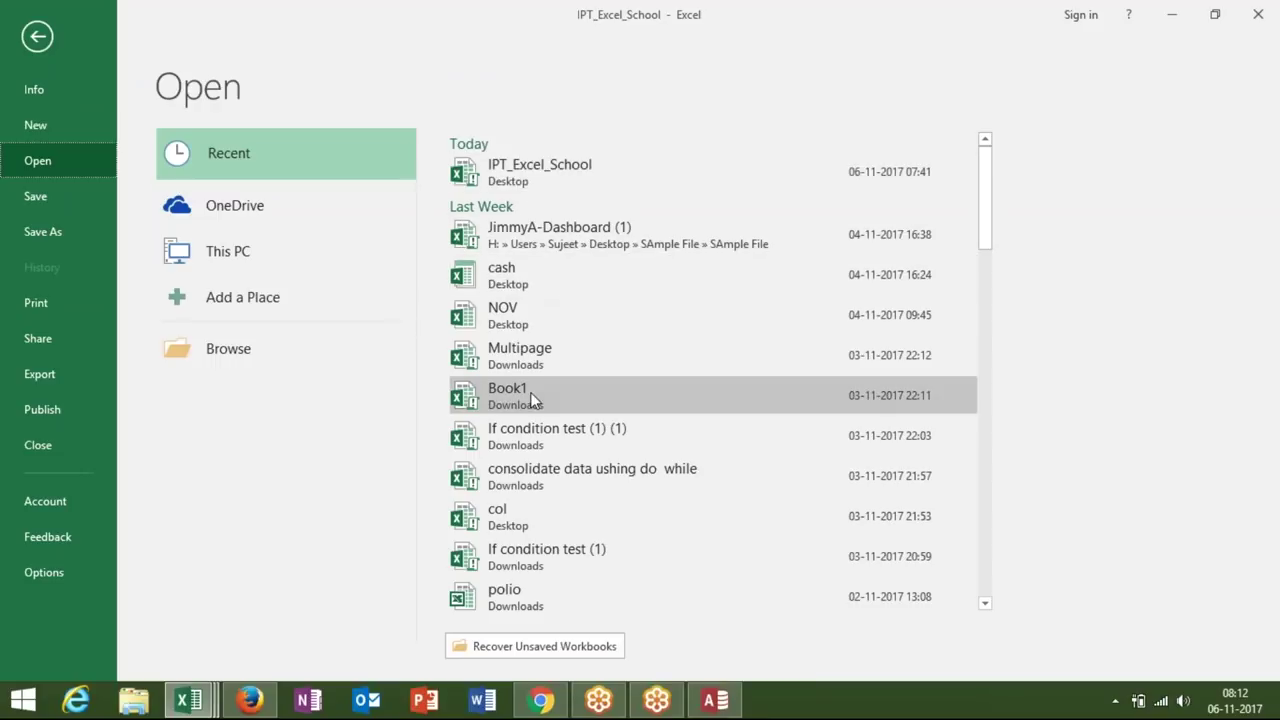
drag(980, 229, 988, 280)
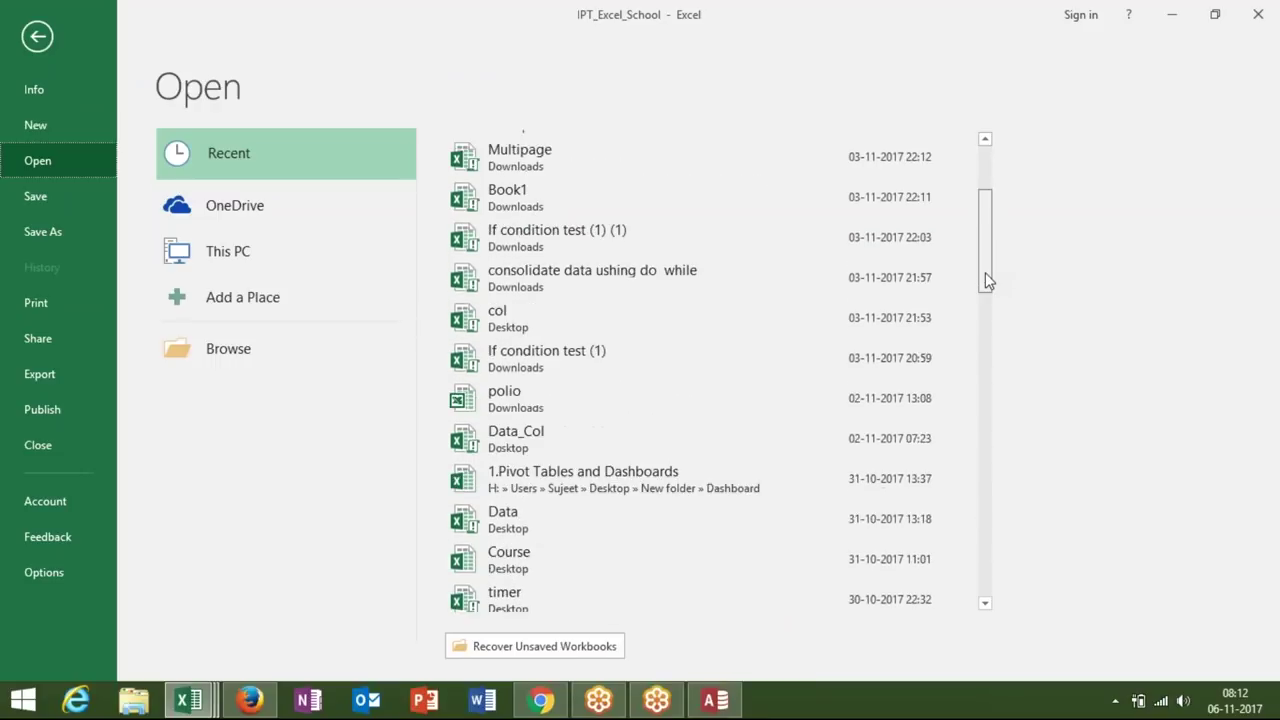
click(655, 534)
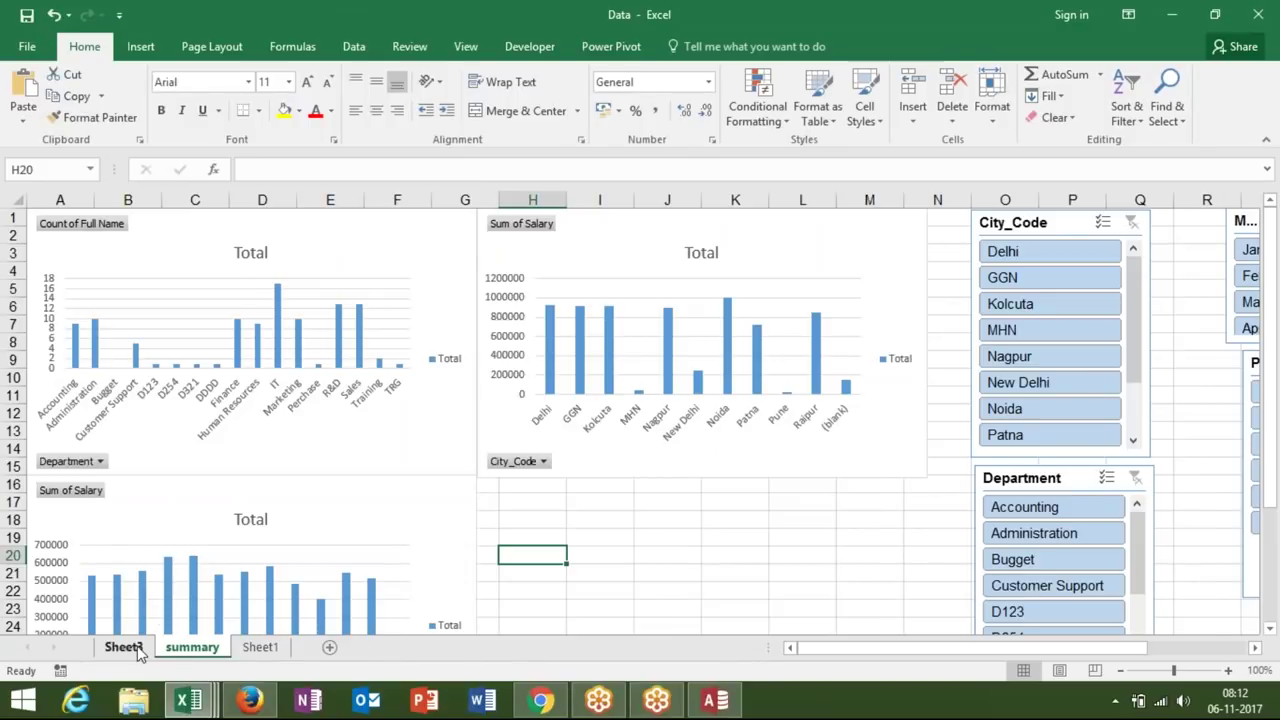
- Copy the Sheet1 employee table, columns A to J through row 105
click(138, 649)
click(259, 650)
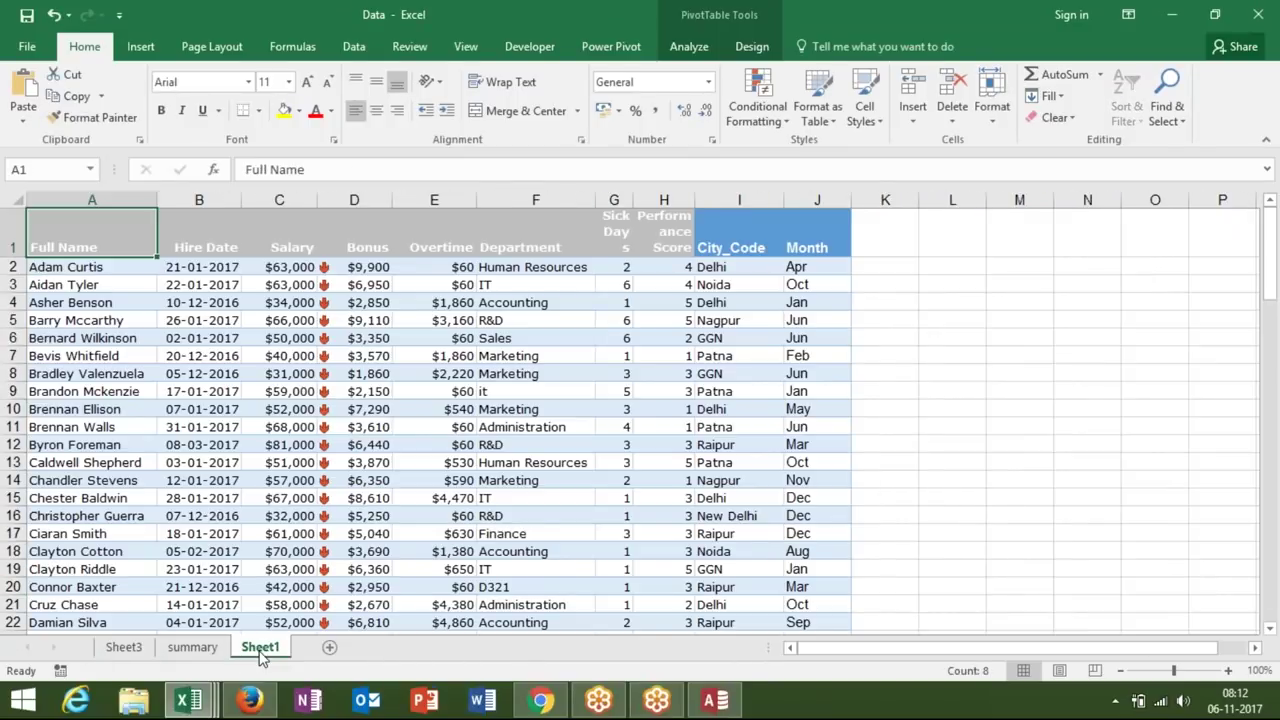
key(ctrl+shift+Right)
key(ctrl+shift+Down)
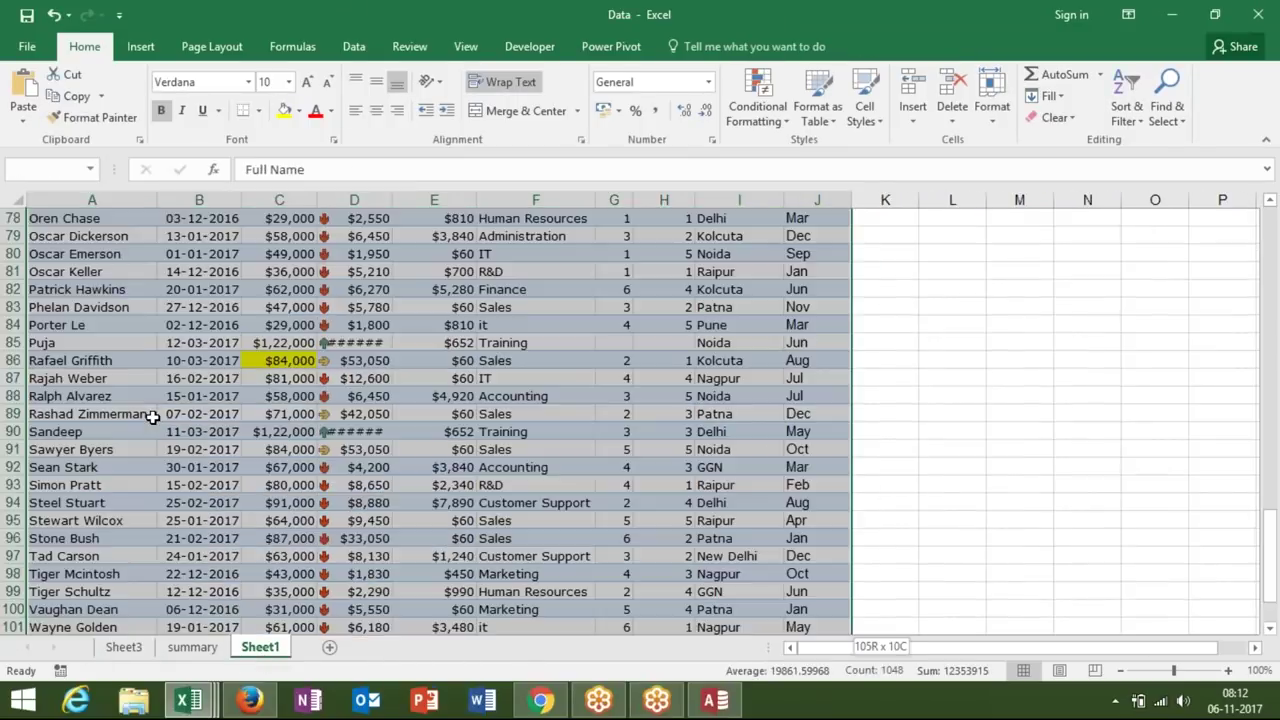
key(ctrl+q)
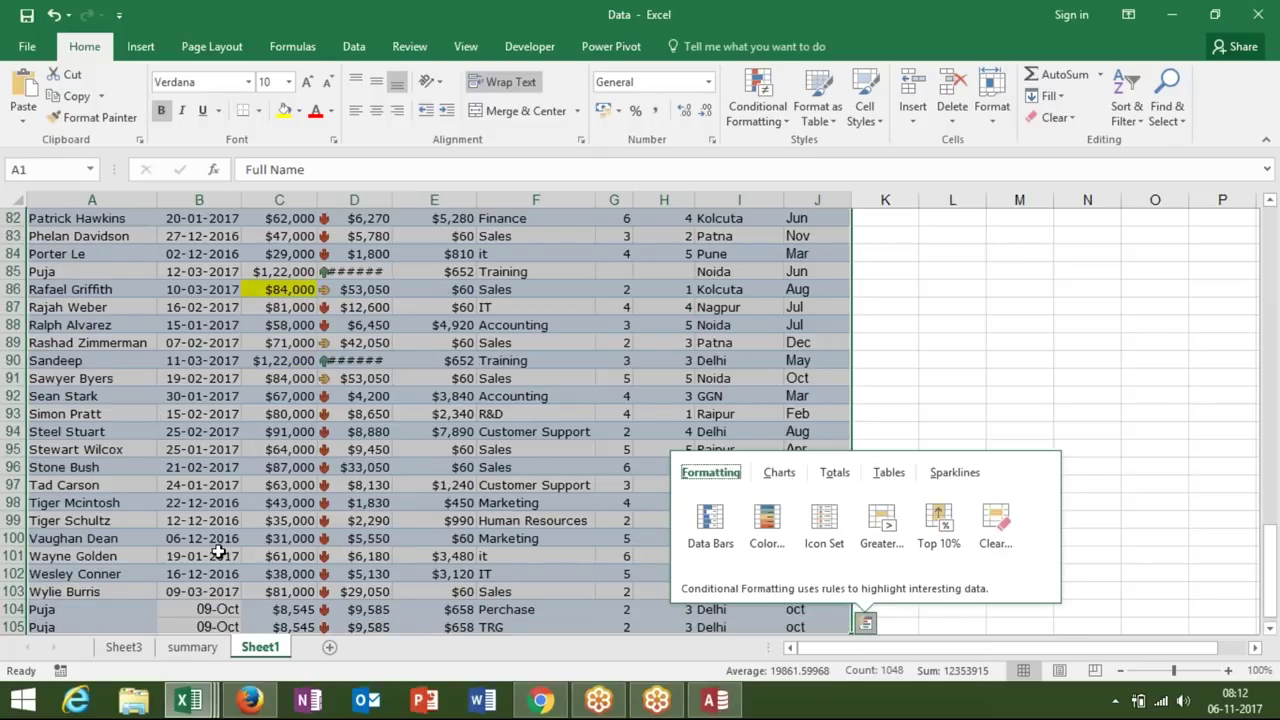
key(Escape)
key(ctrl+c)
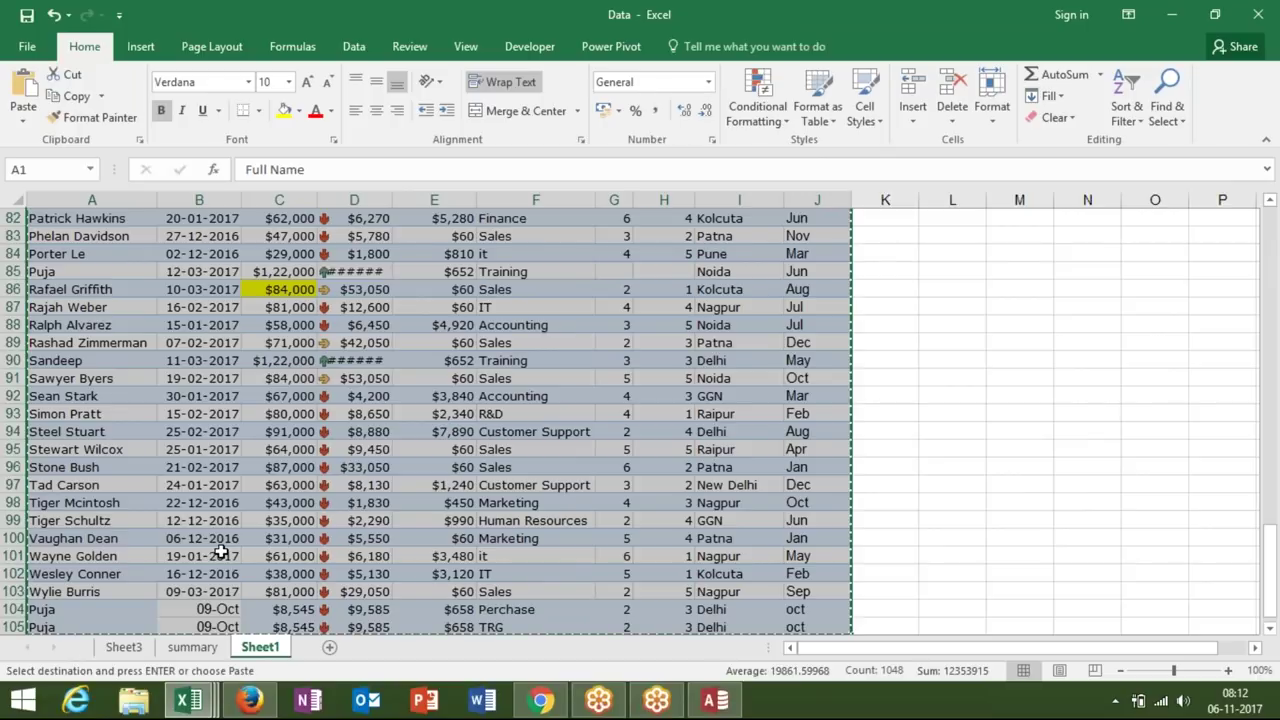
key(ctrl+Tab)
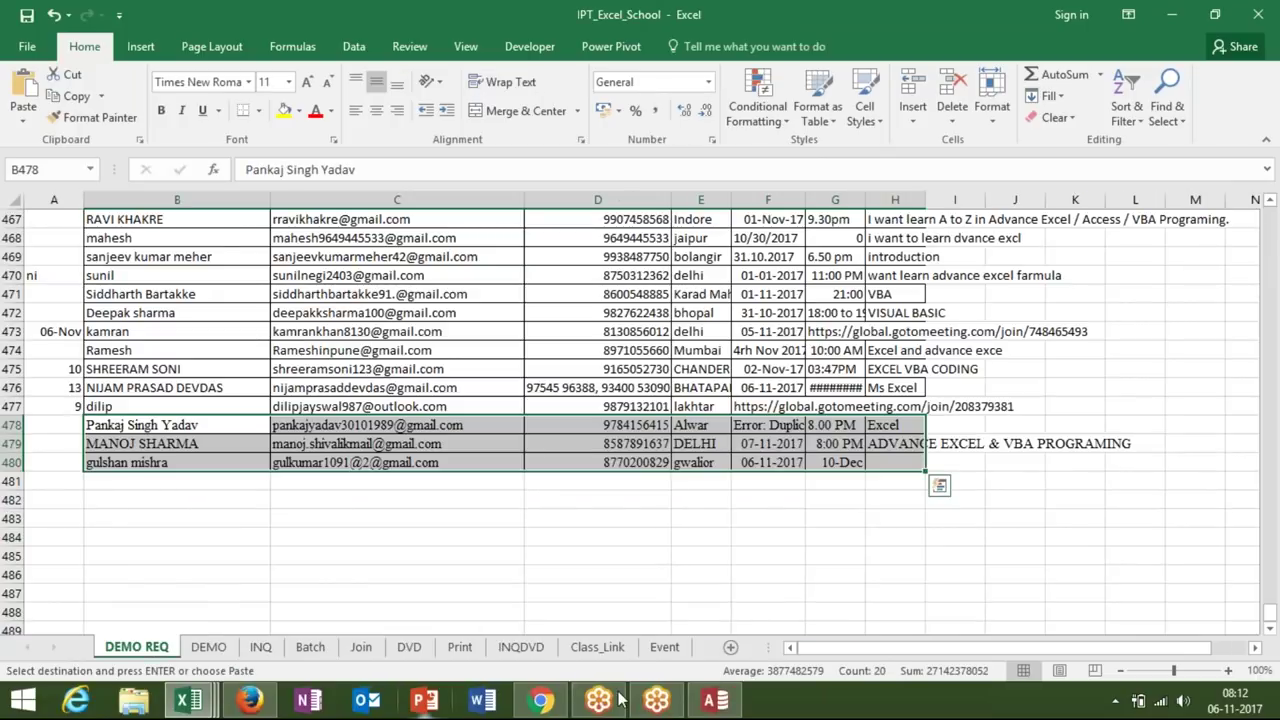
- Return to the Data workbook and insert cells at A82
click(715, 700)
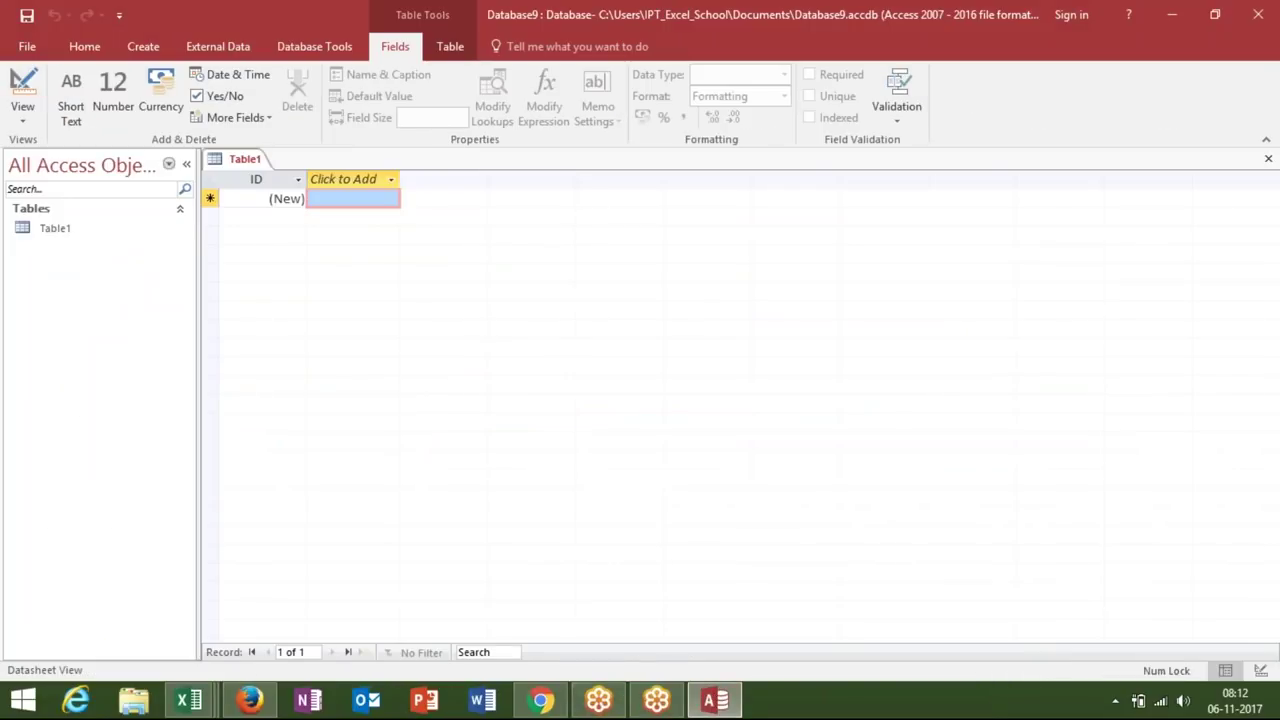
key(alt+Tab)
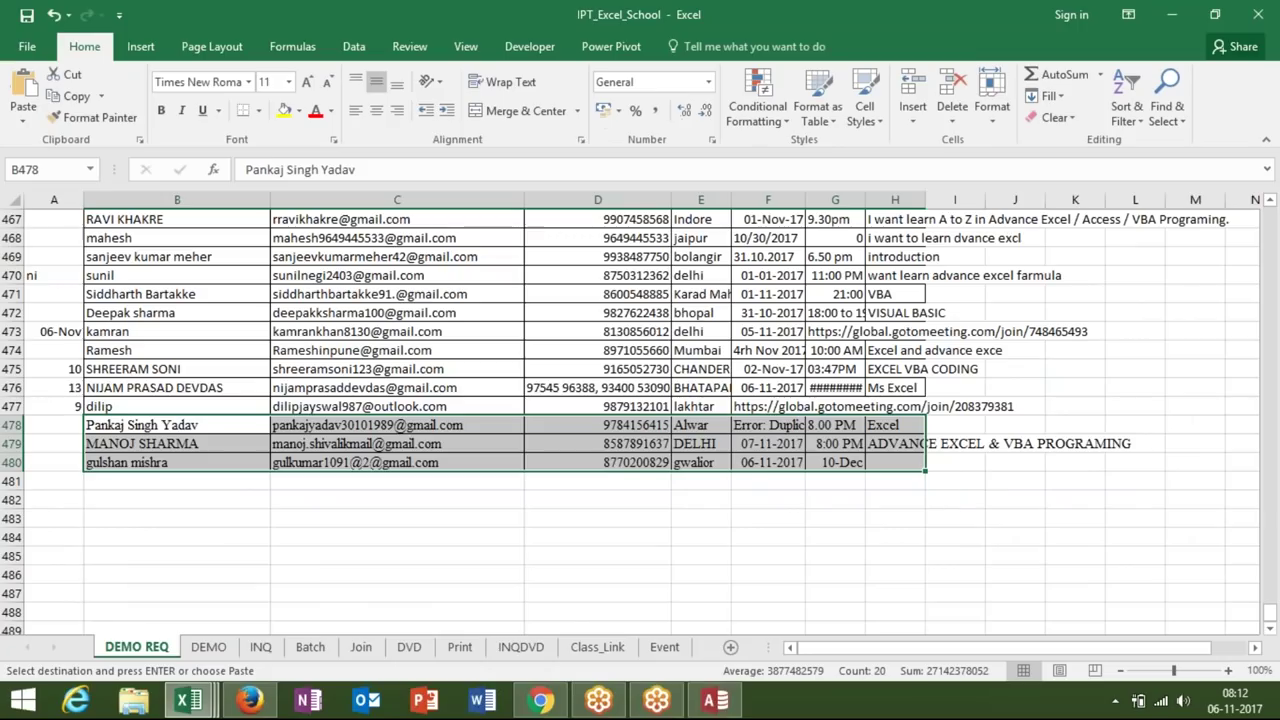
key(alt+Tab)
key(alt+Tab)
key(Tab)
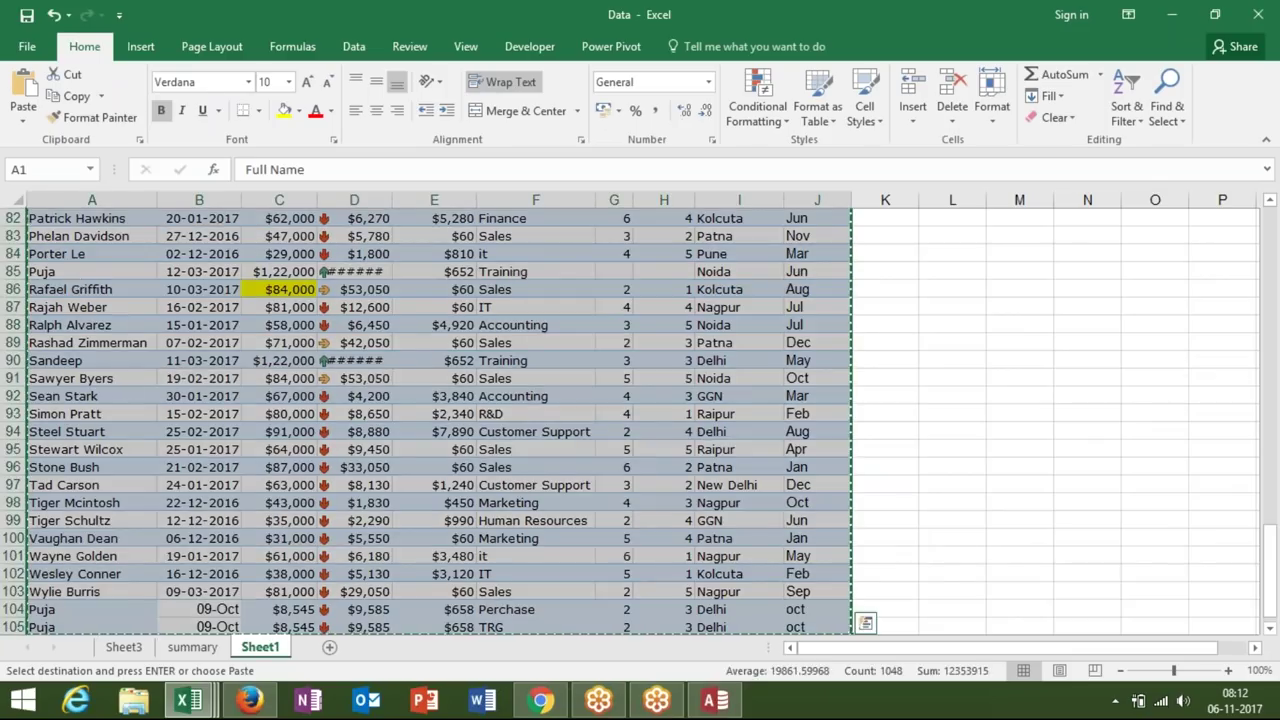
click(76, 218)
key(ctrl+shift+plus)
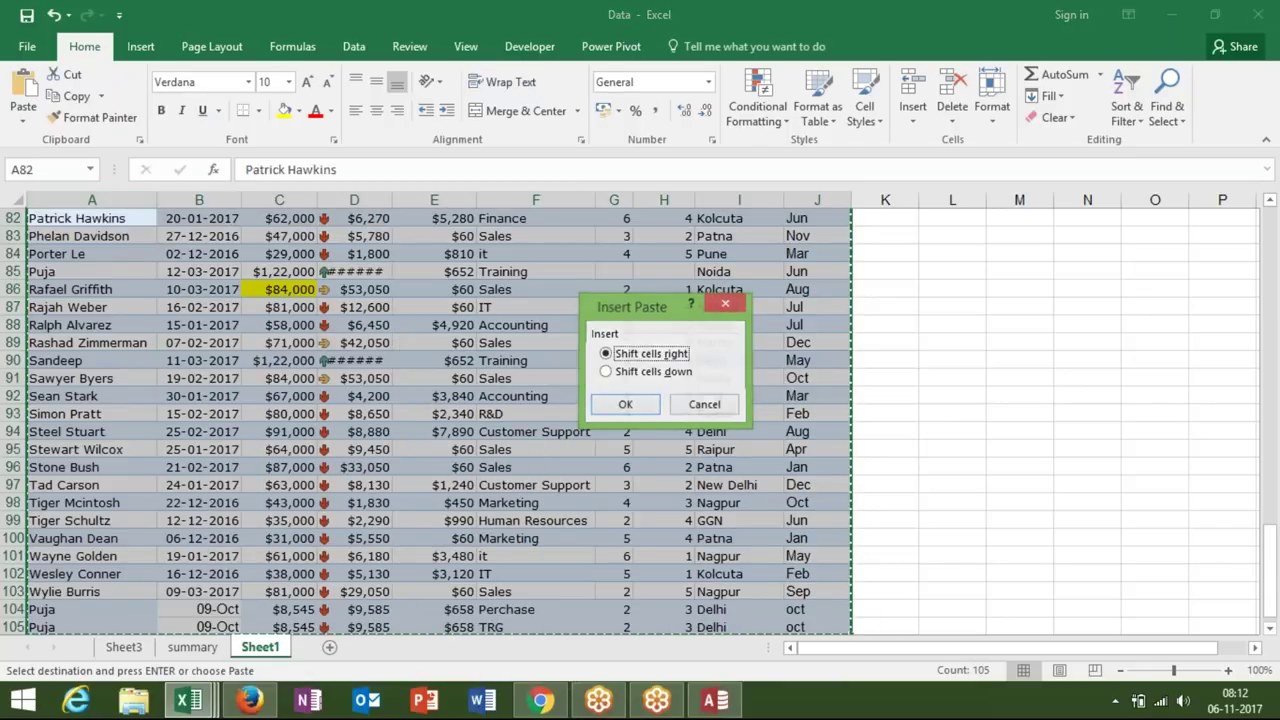
key(Return)
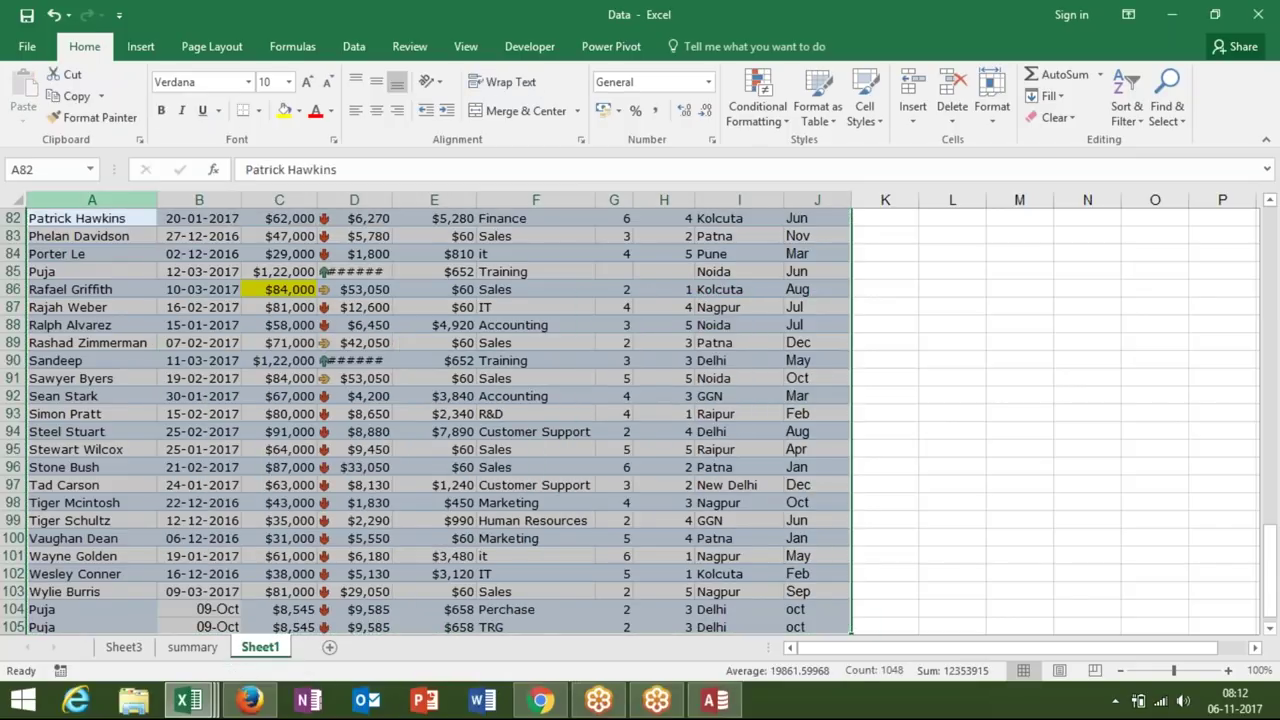
- Insert a blank column before the table and copy the B1:K105 block
click(76, 218)
key(ctrl+shift+Down)
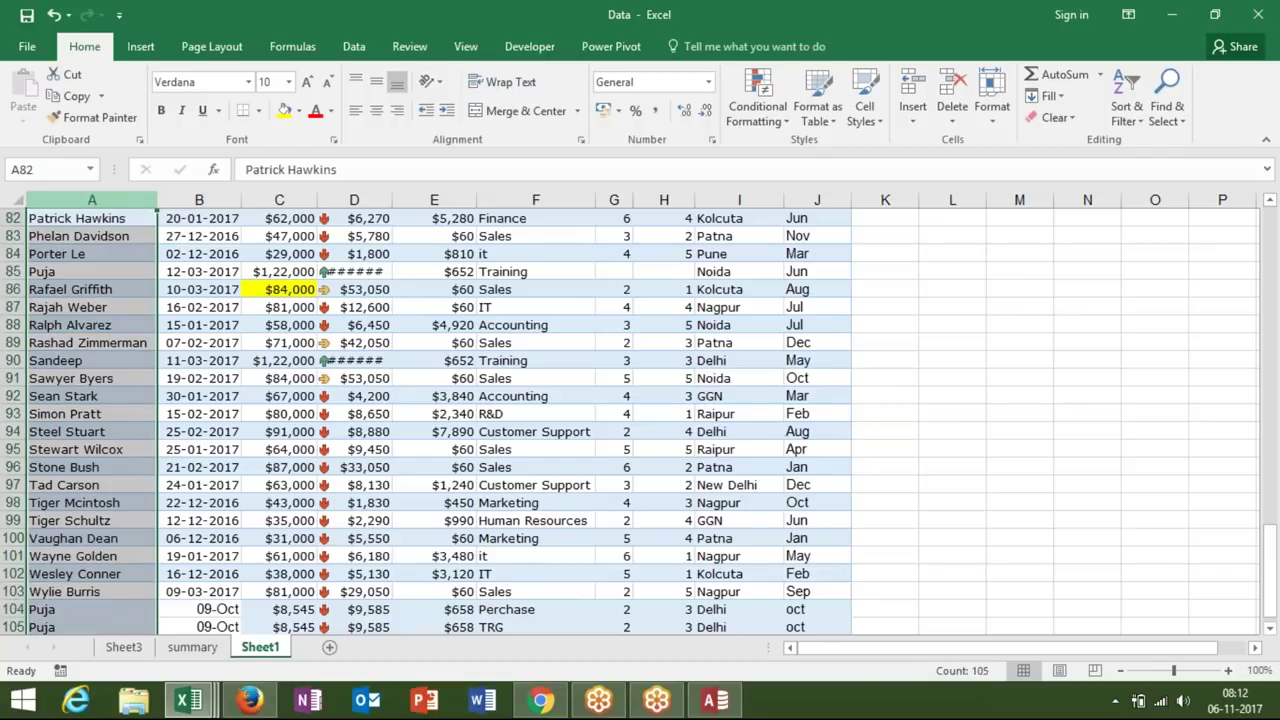
key(ctrl+shift+plus)
key(ctrl+Home)
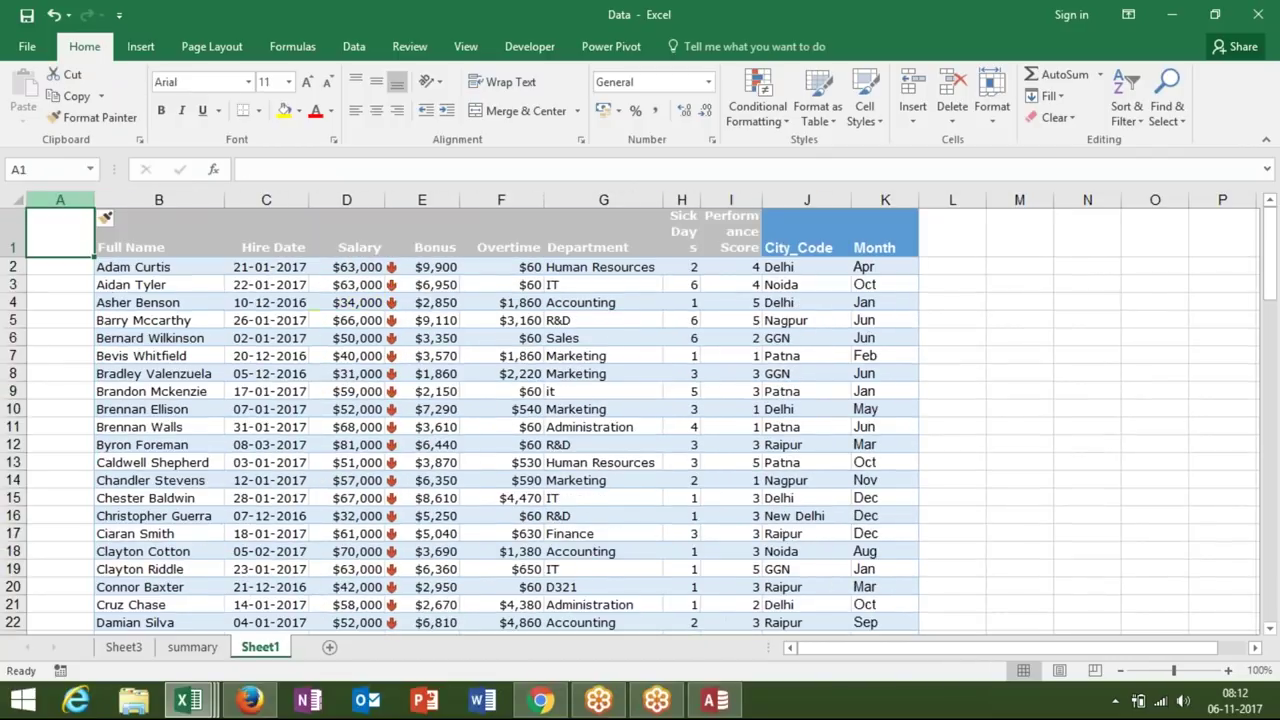
key(Right)
key(Right)
key(Right)
key(Right)
key(Right)
key(Right)
key(Right)
key(Right)
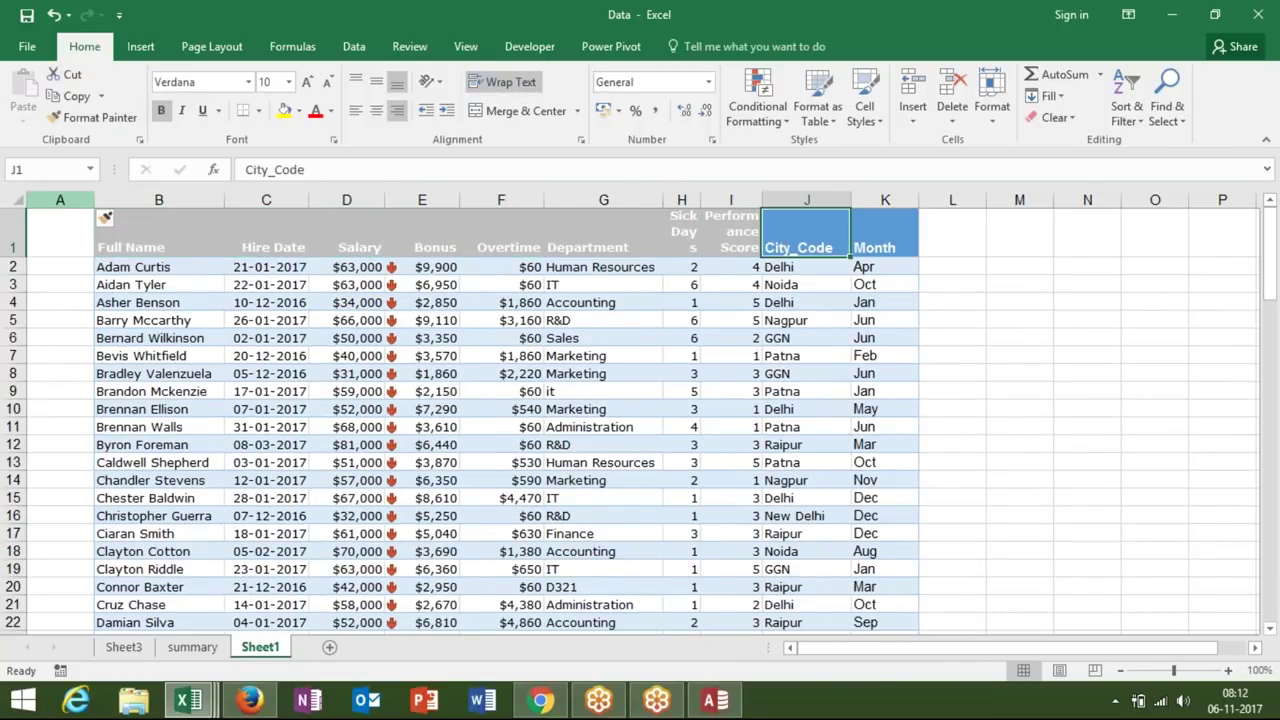
key(Right)
key(ctrl+shift+Left)
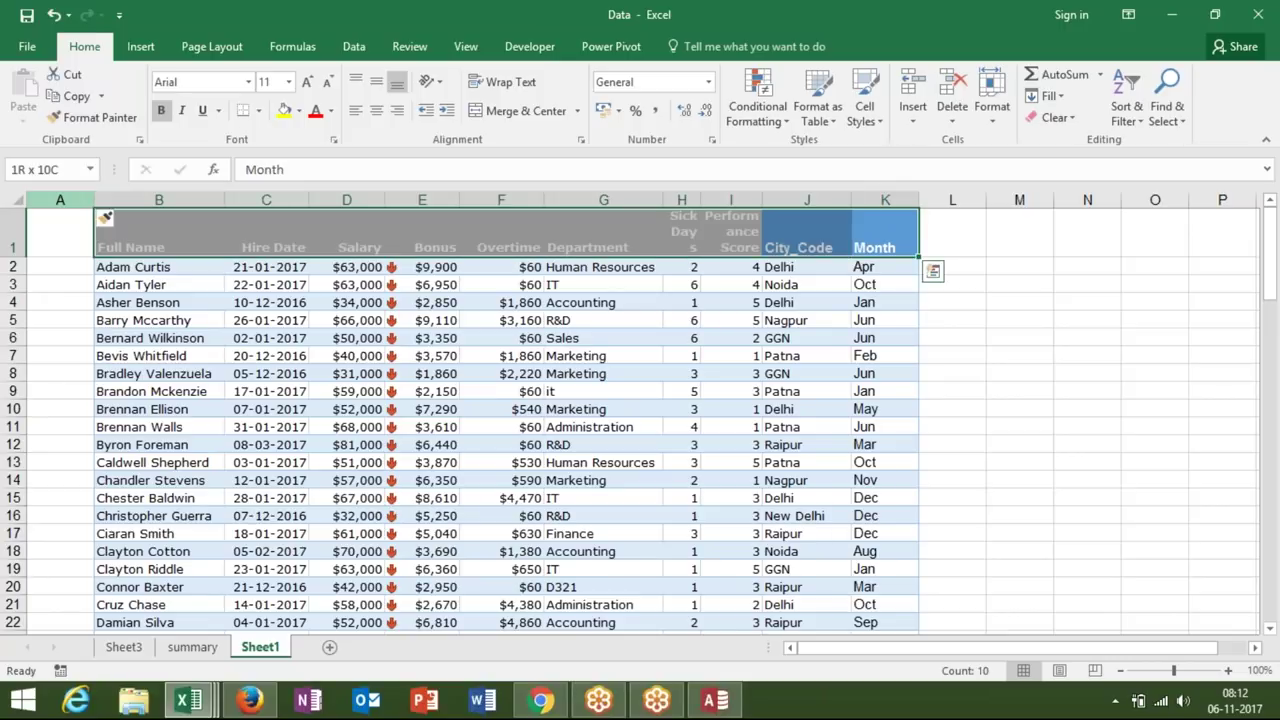
key(ctrl+shift+Down)
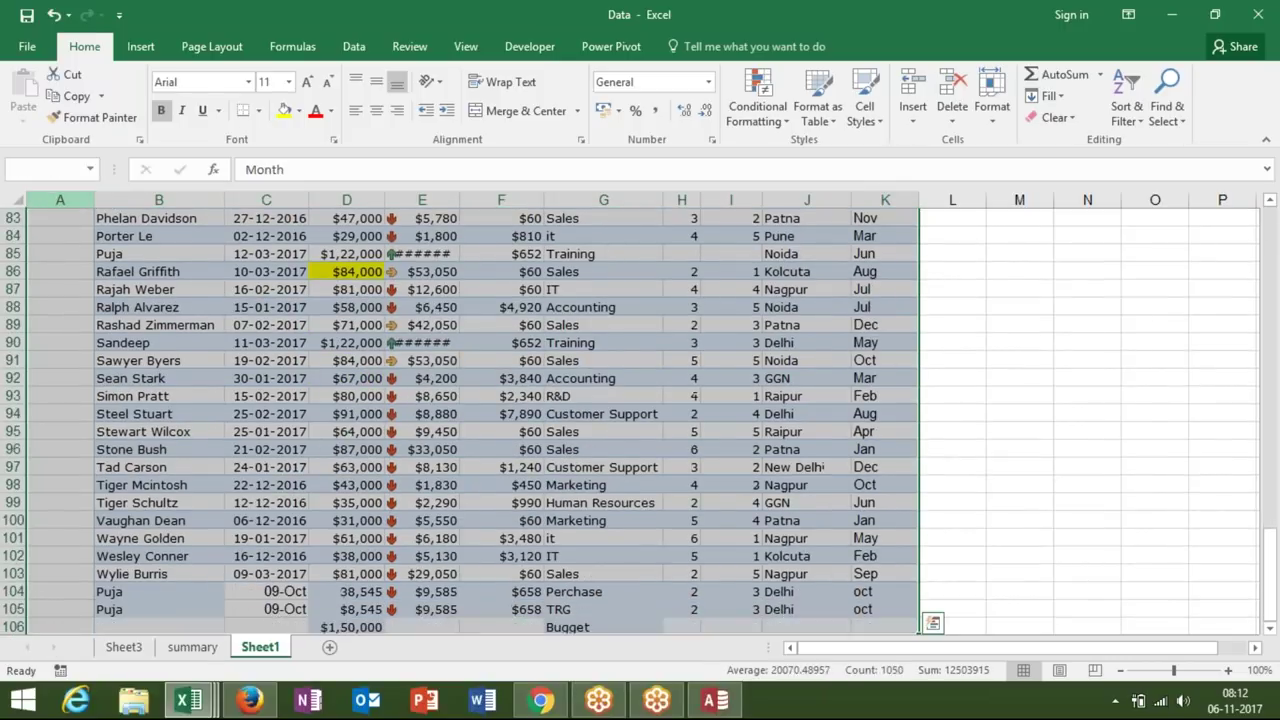
key(ctrl+c)
- Paste the 104 employee records into Table1, accepting the reserved-word warning
key(alt+Tab)
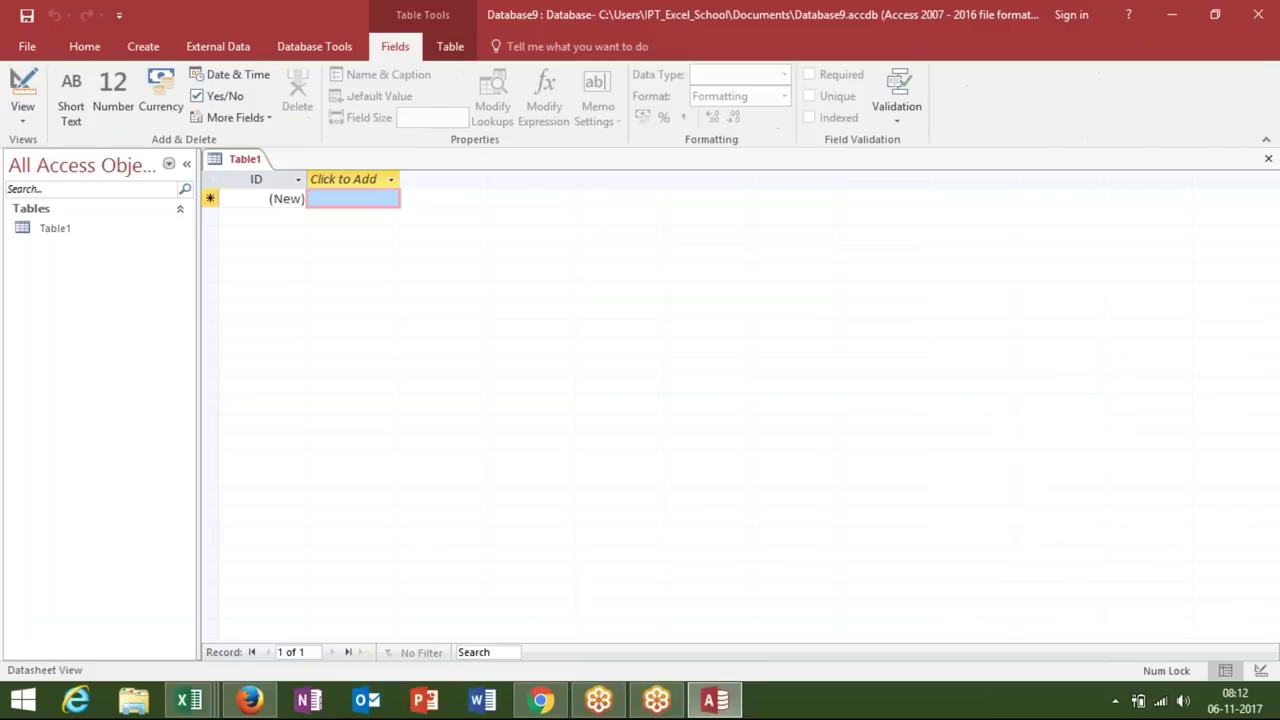
click(254, 178)
key(shift+Right)
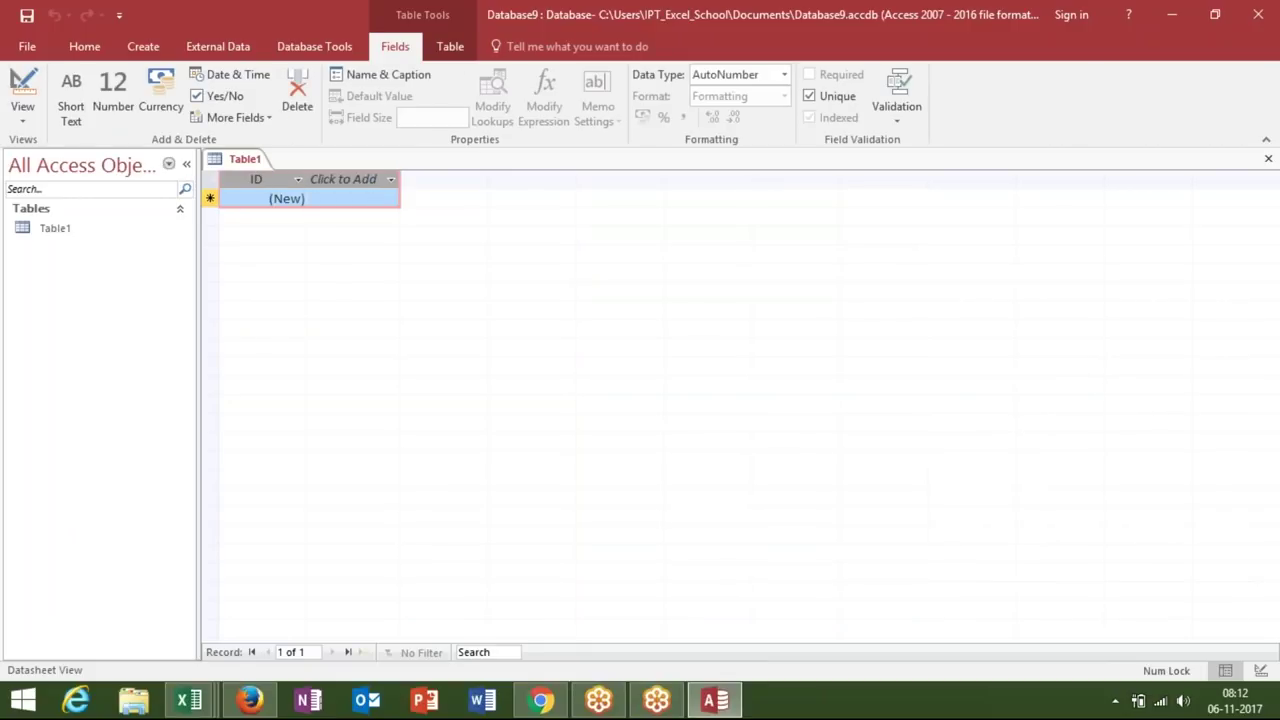
key(ctrl+v)
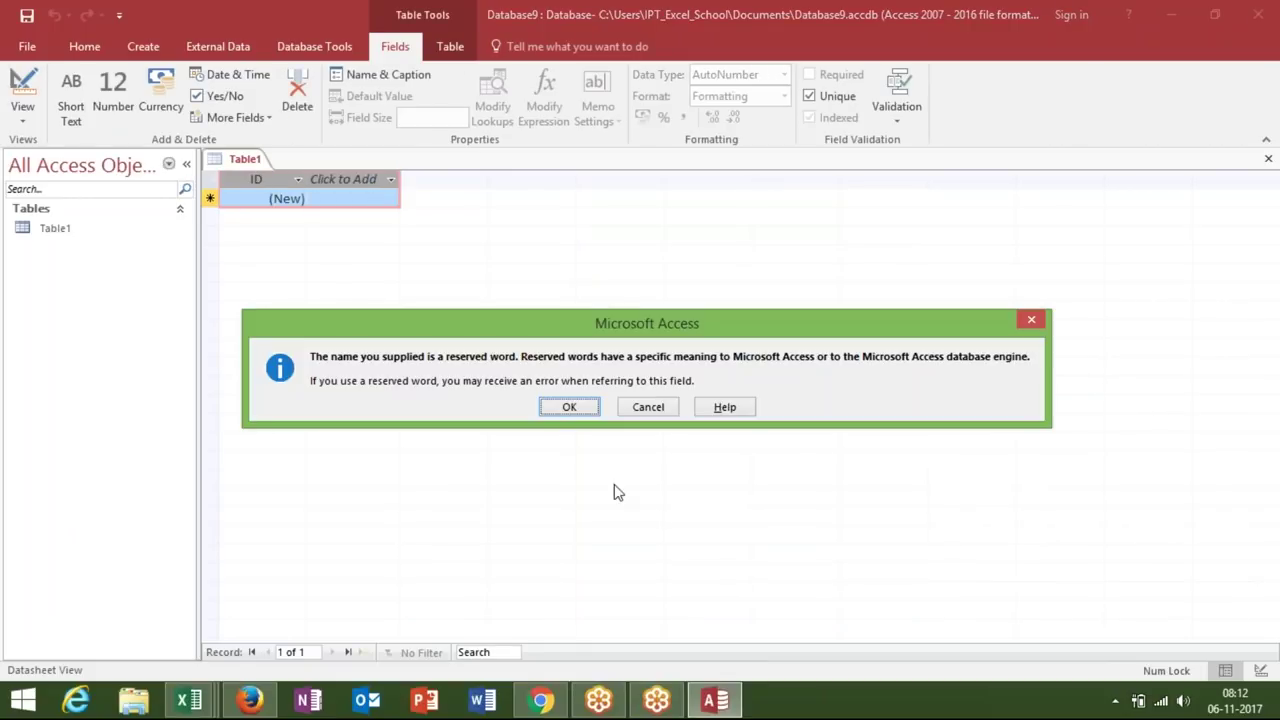
click(570, 412)
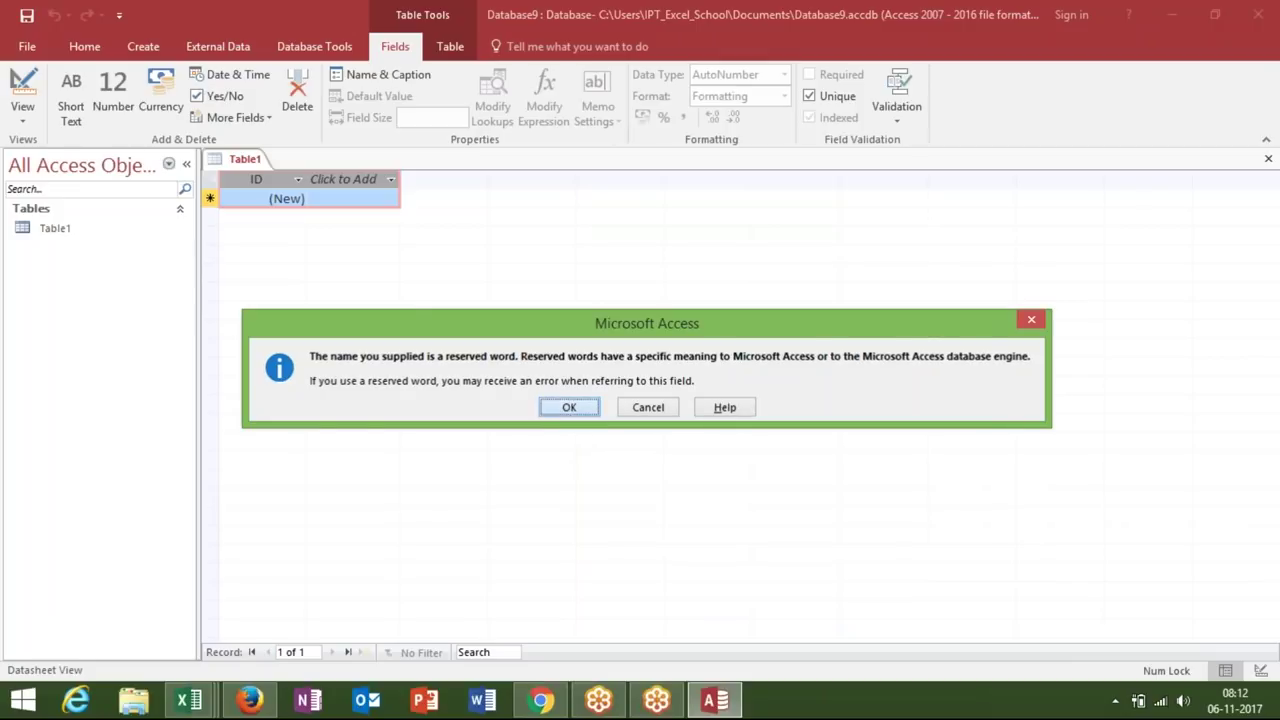
click(598, 410)
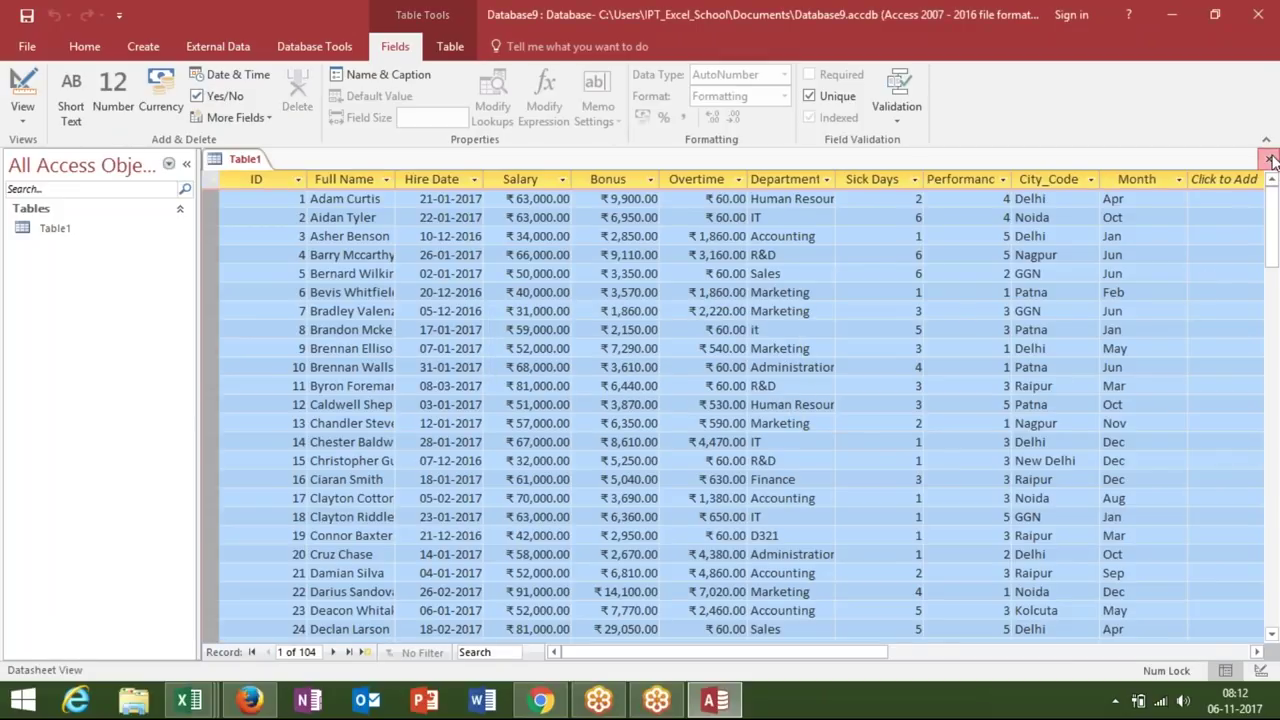
- Close the table and save it as Data
click(1268, 158)
click(571, 402)
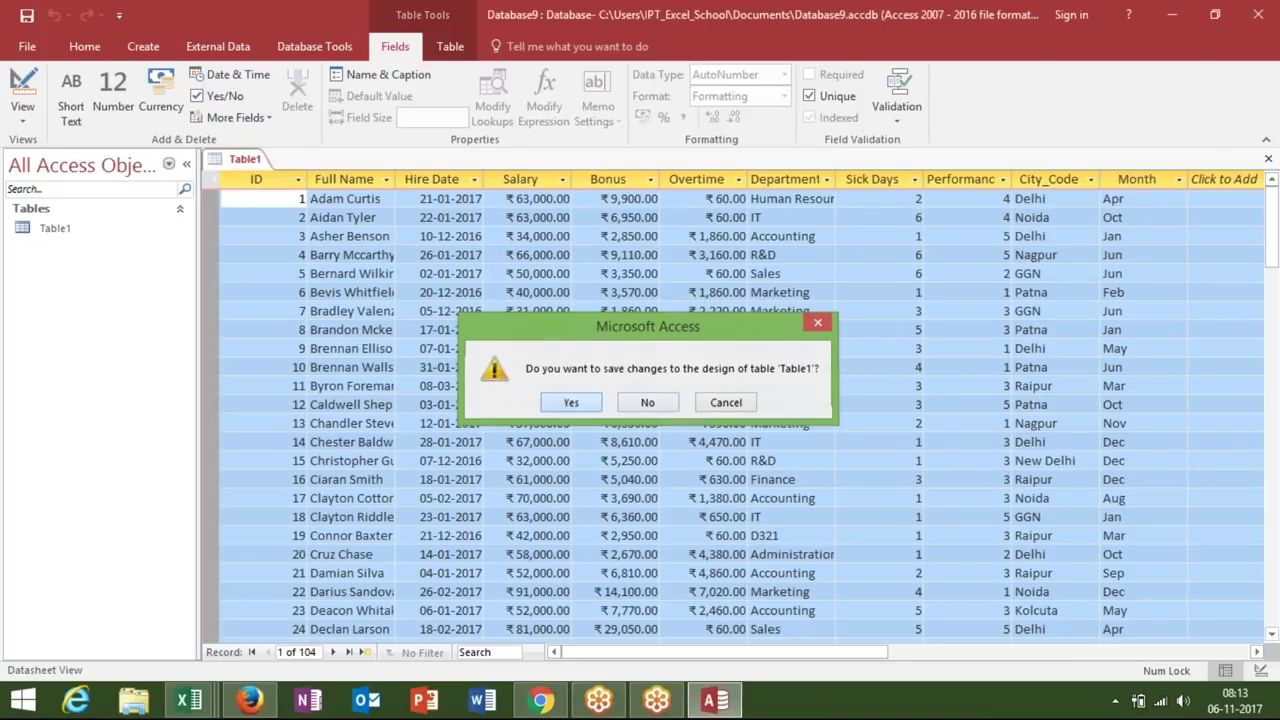
text(Data)
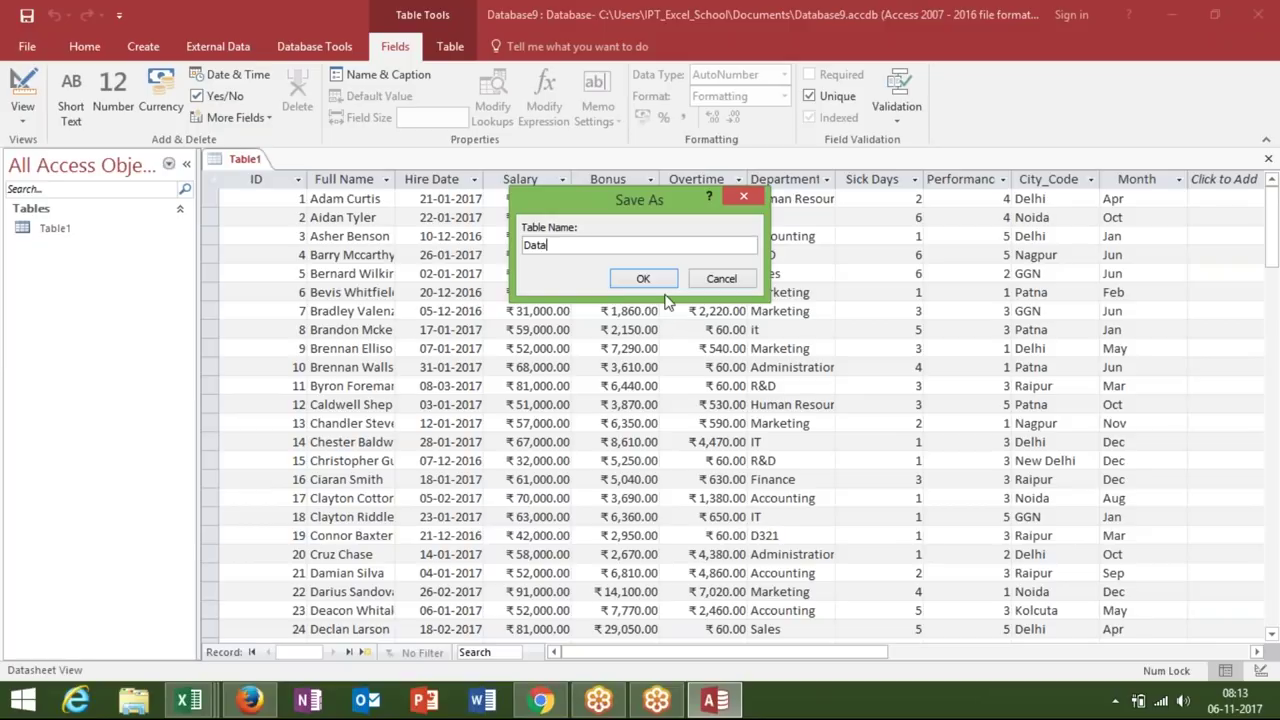
click(645, 280)
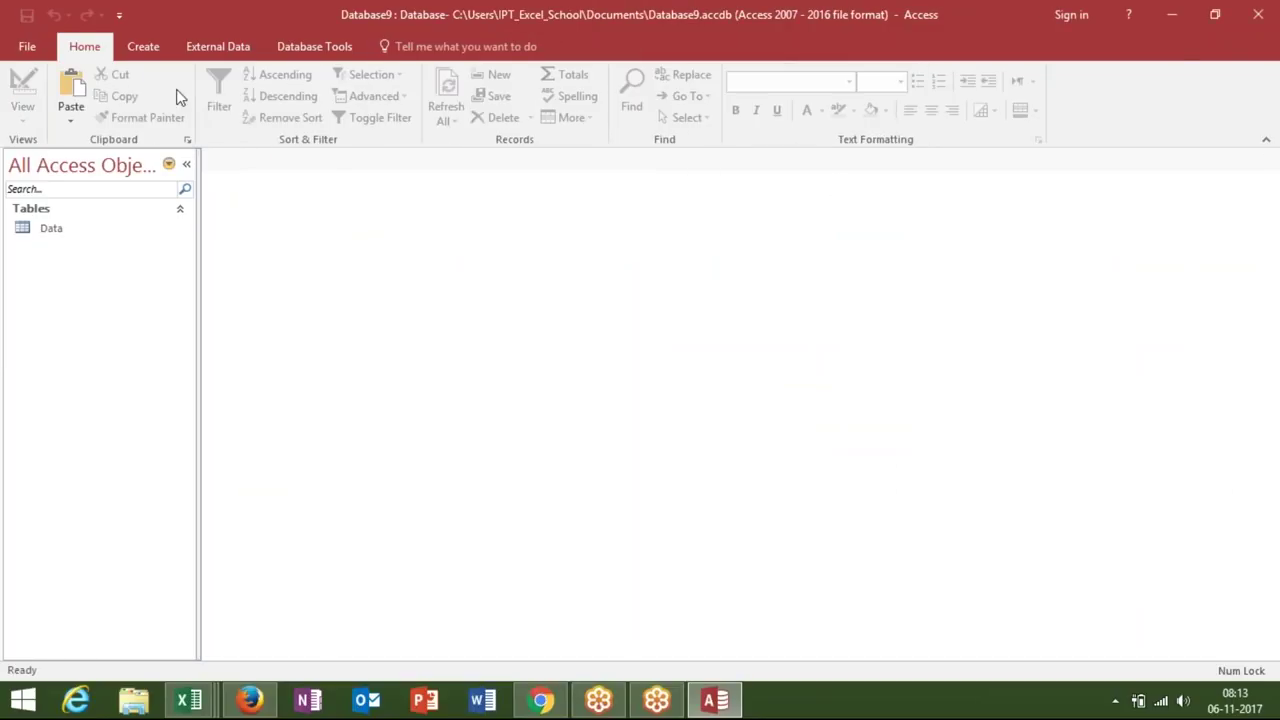
click(149, 51)
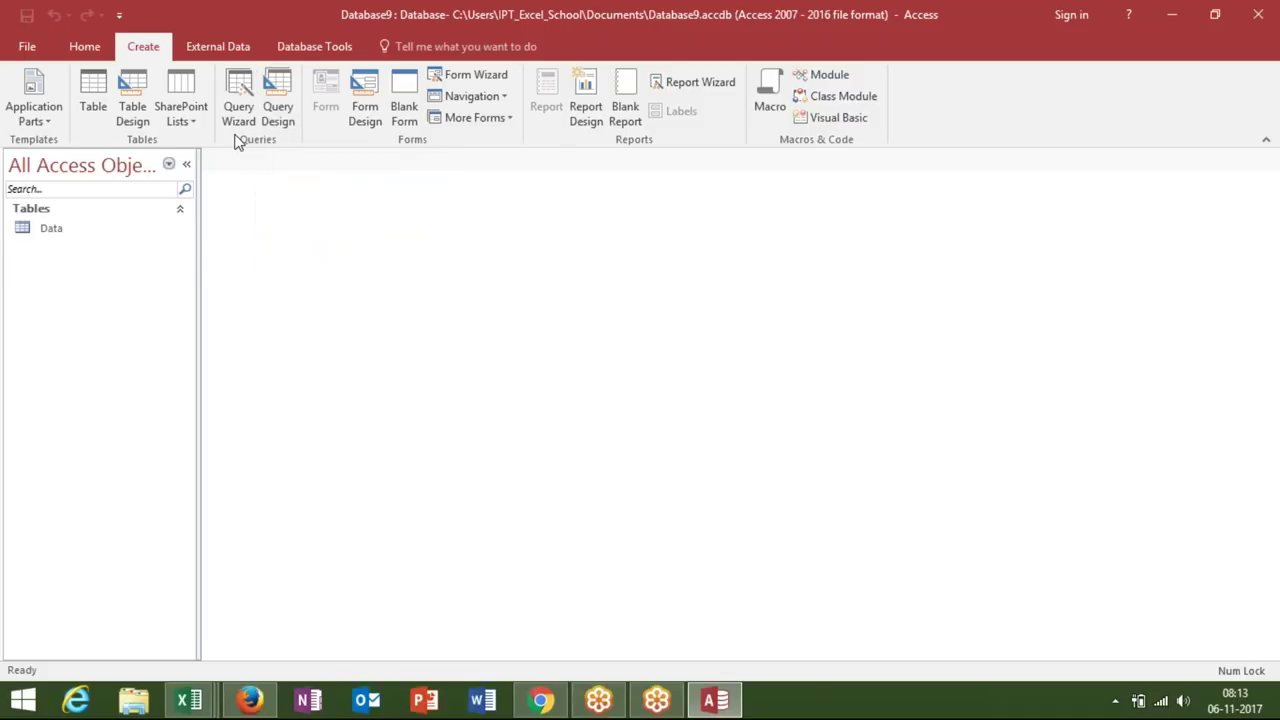
click(85, 236)
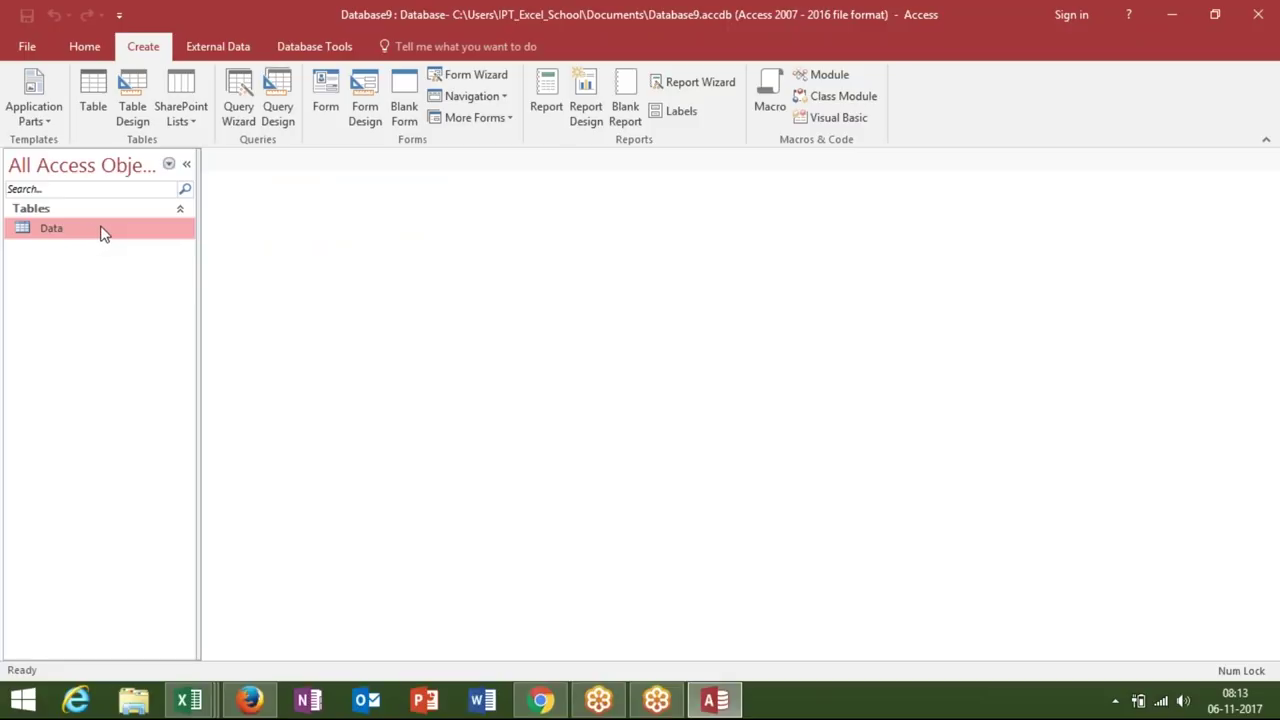
click(238, 100)
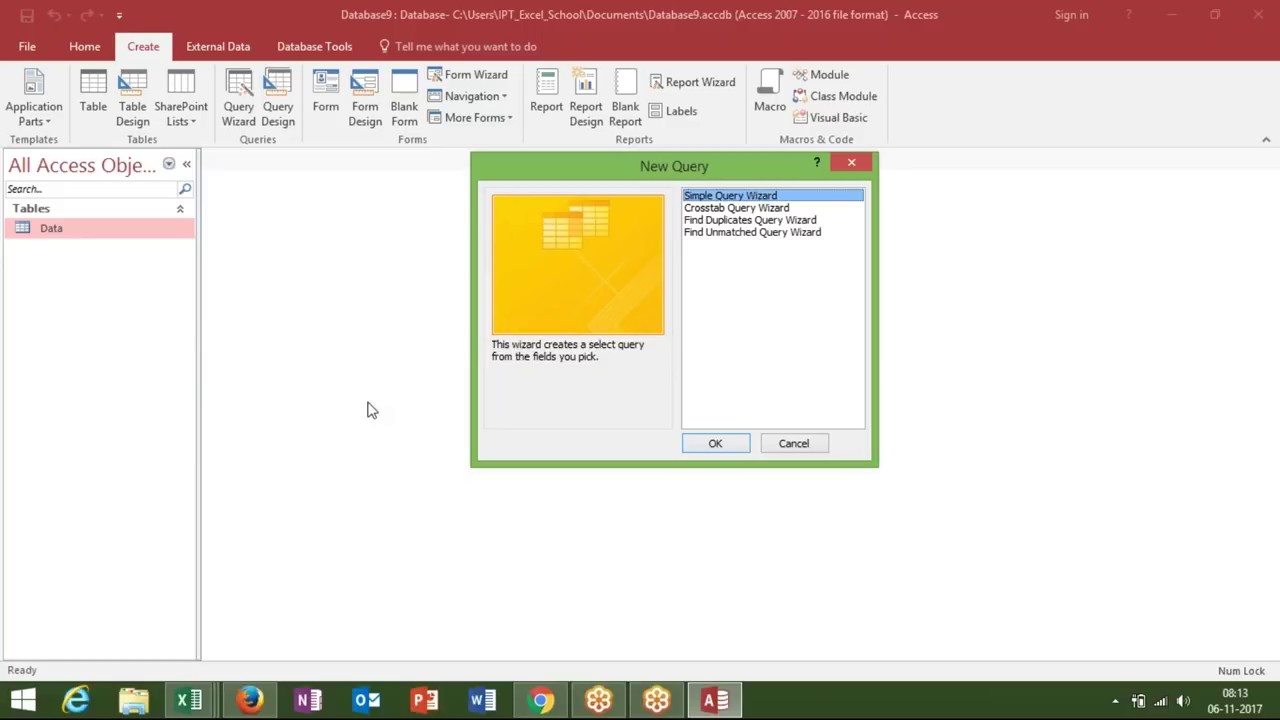
click(793, 444)
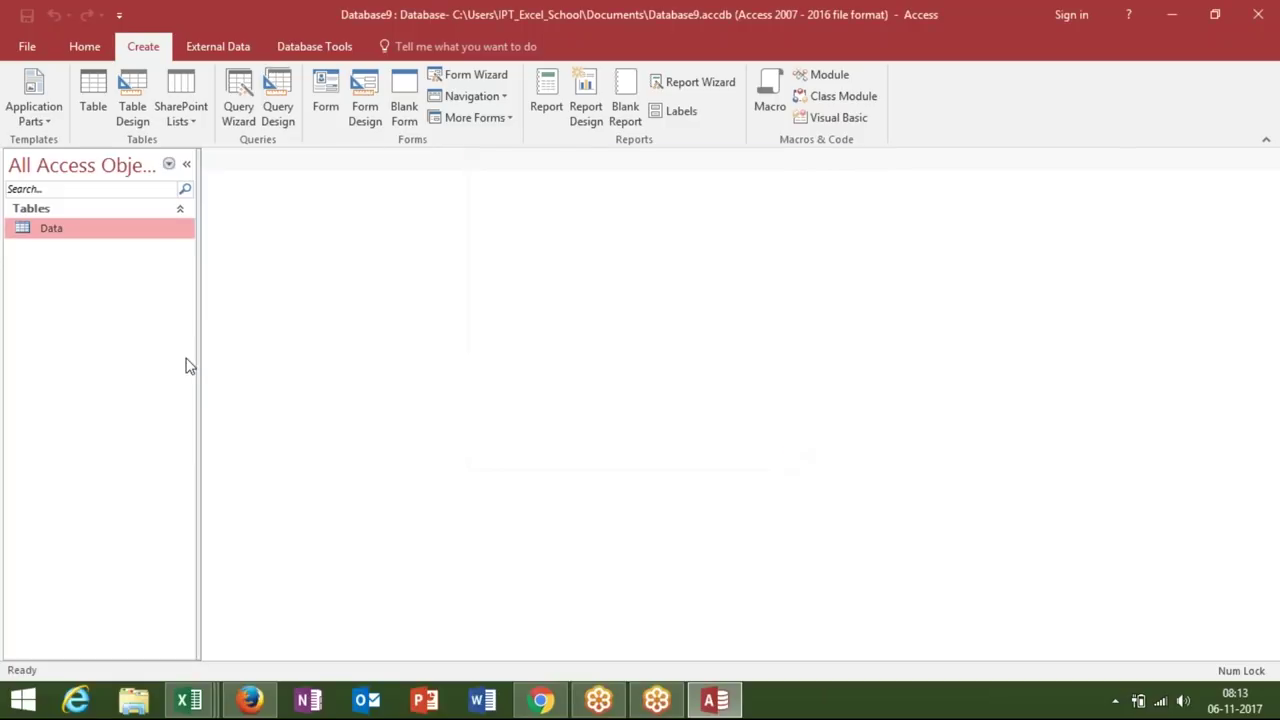
double_click(108, 238)
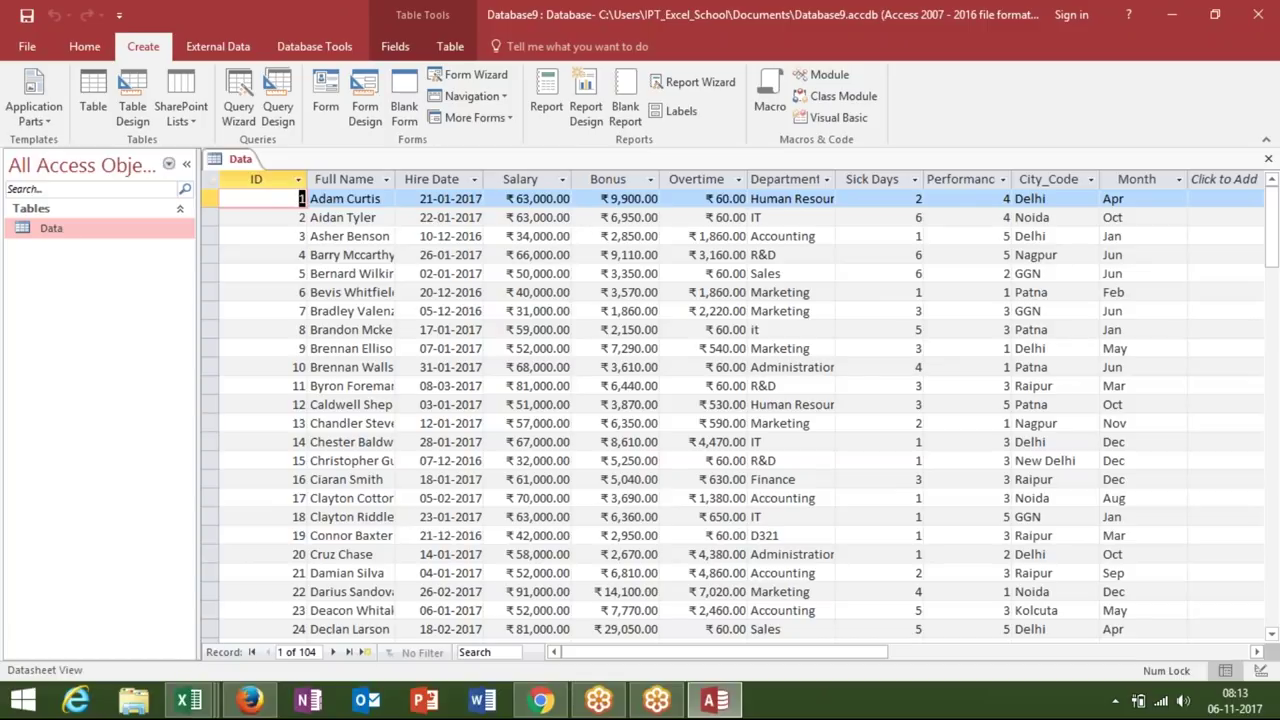
click(370, 174)
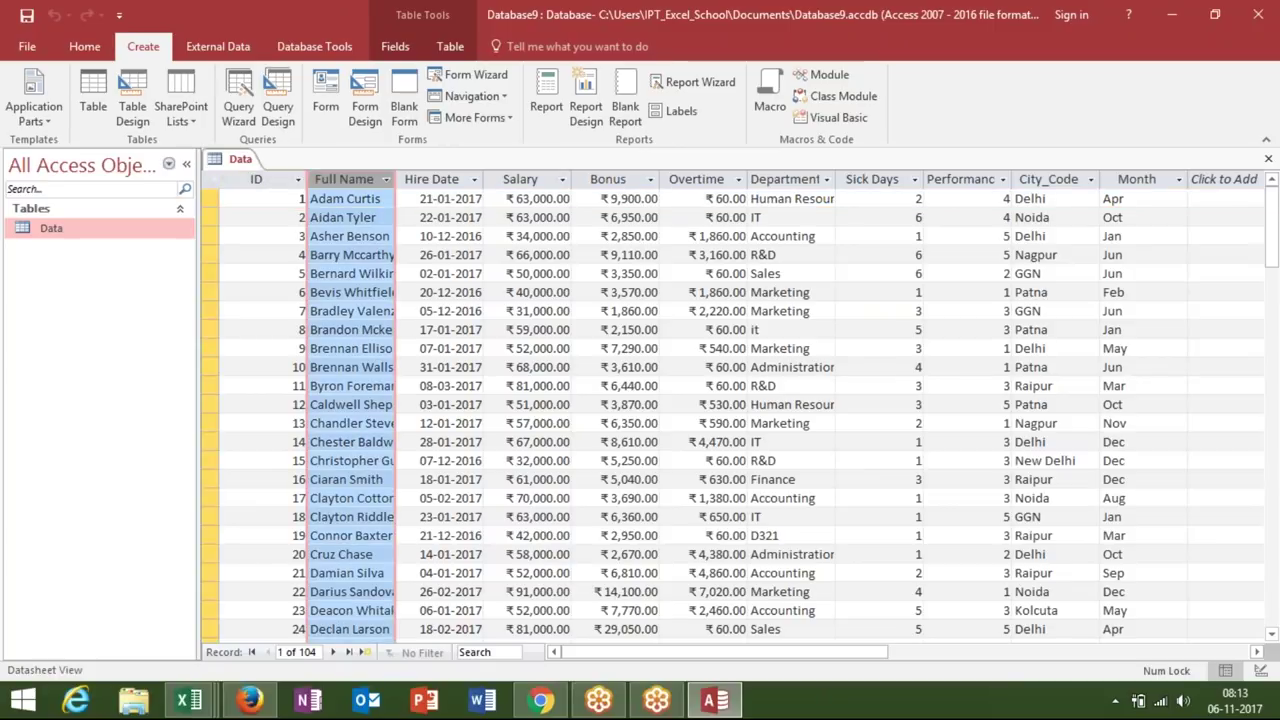
click(532, 172)
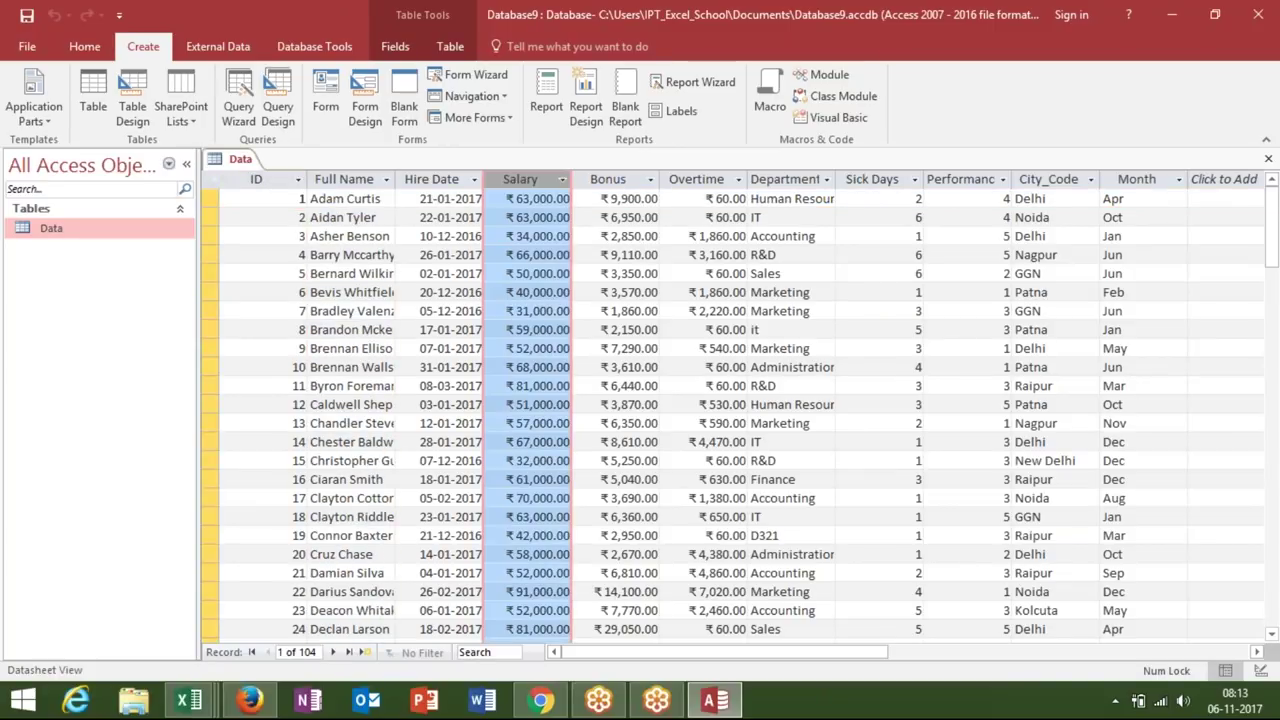
click(789, 176)
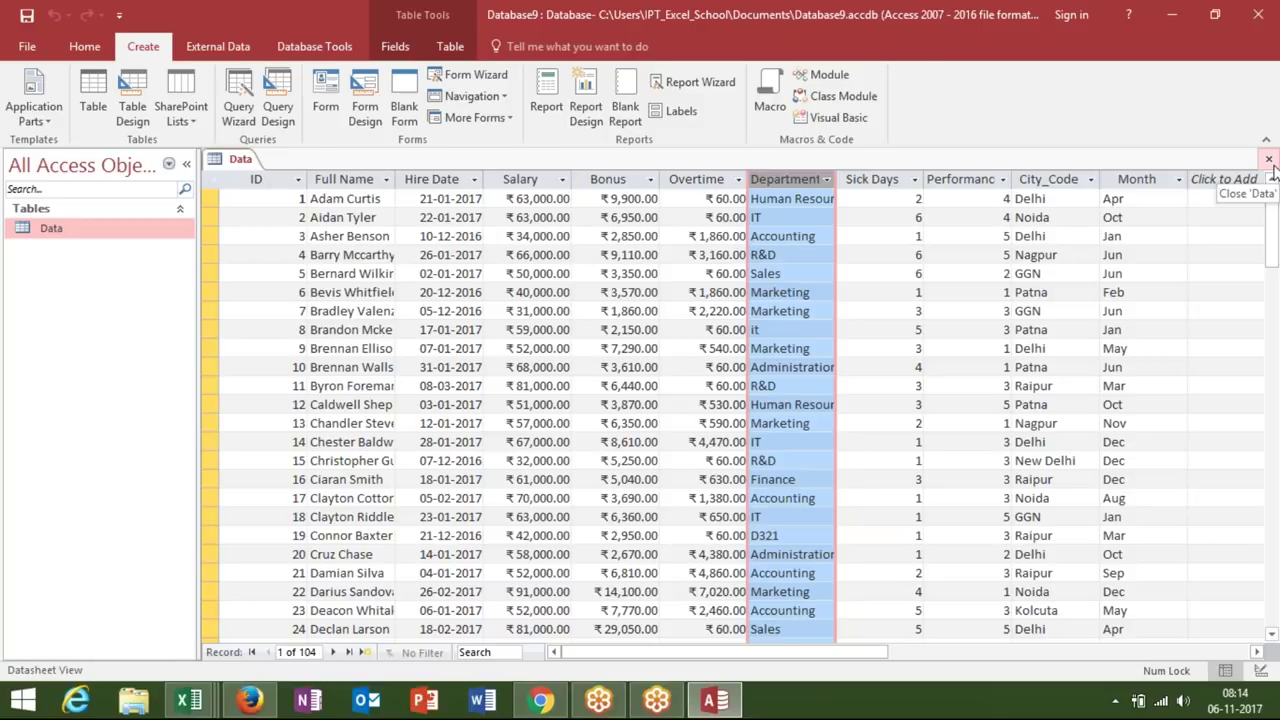
click(1268, 160)
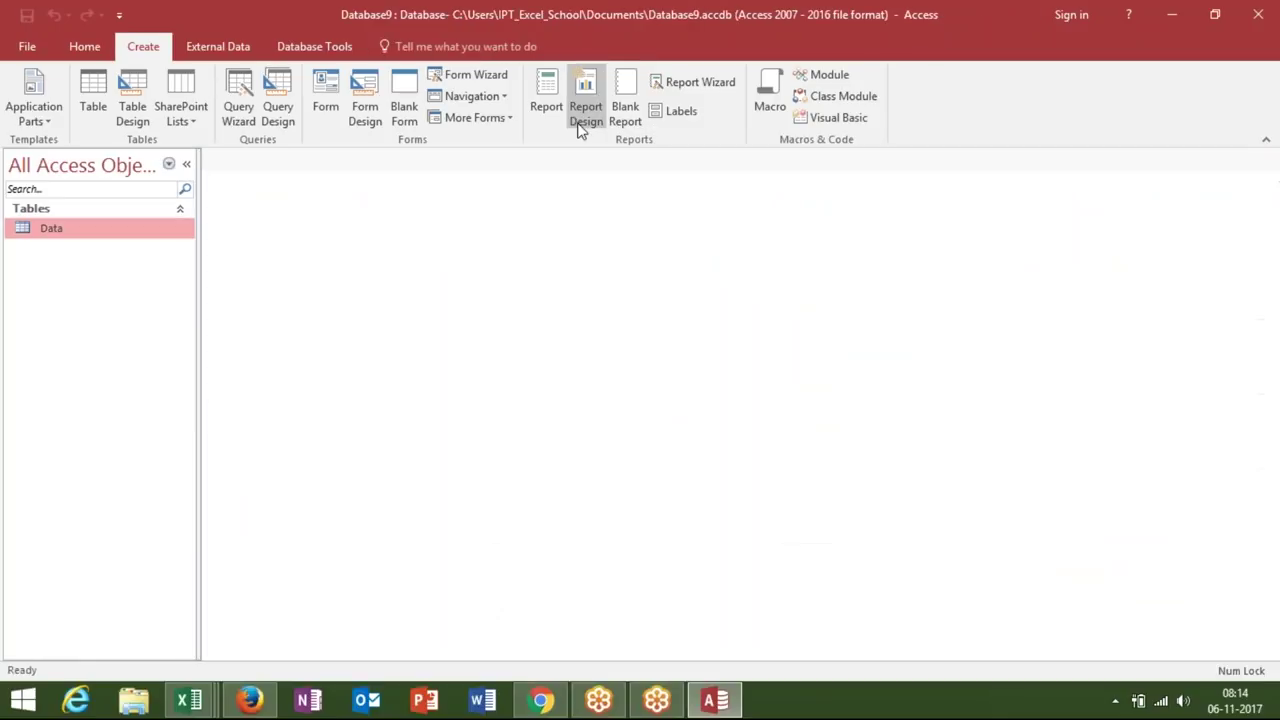
- Build Data Query with the Simple Query Wizard using Full Name, Salary and Department
click(243, 121)
click(720, 443)
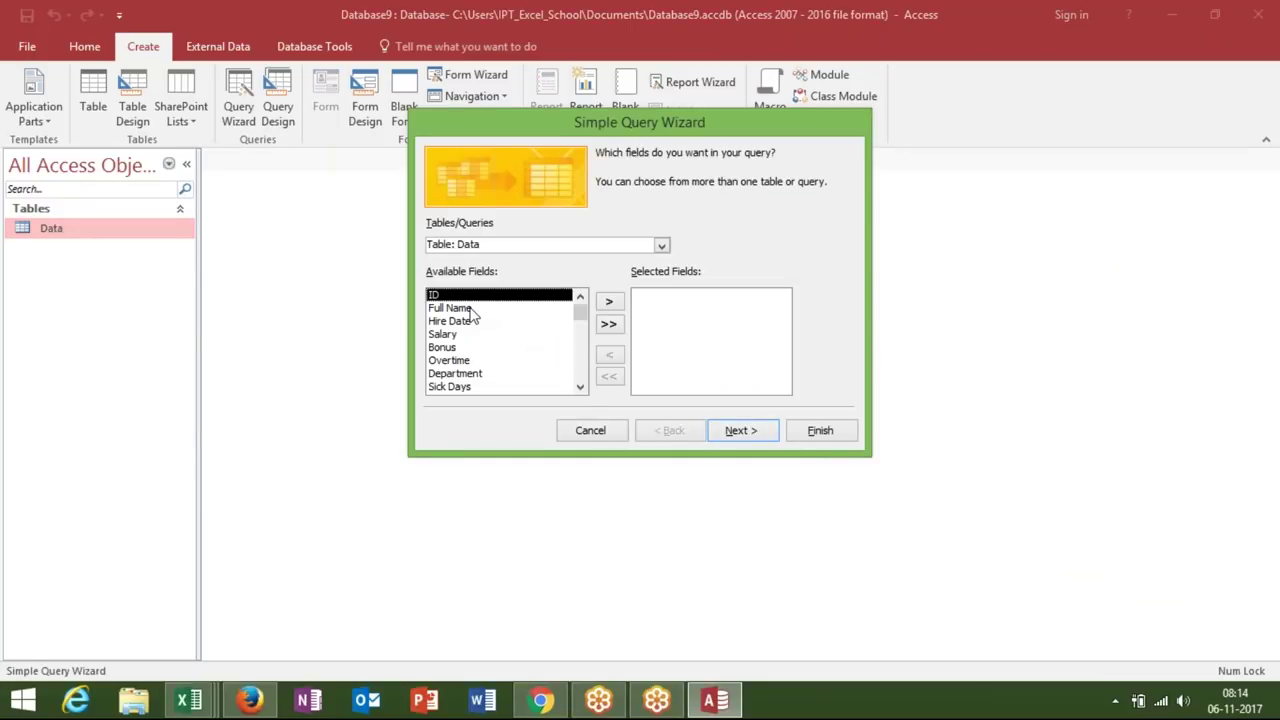
click(460, 308)
click(608, 301)
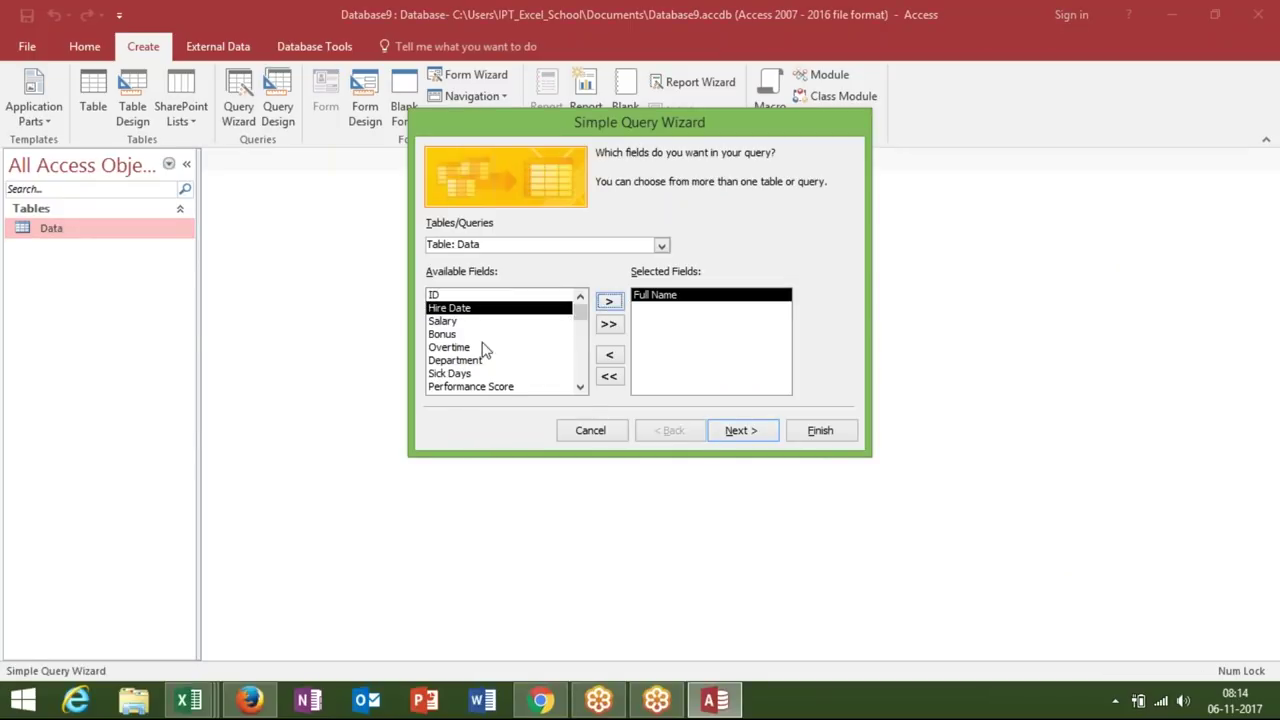
click(451, 322)
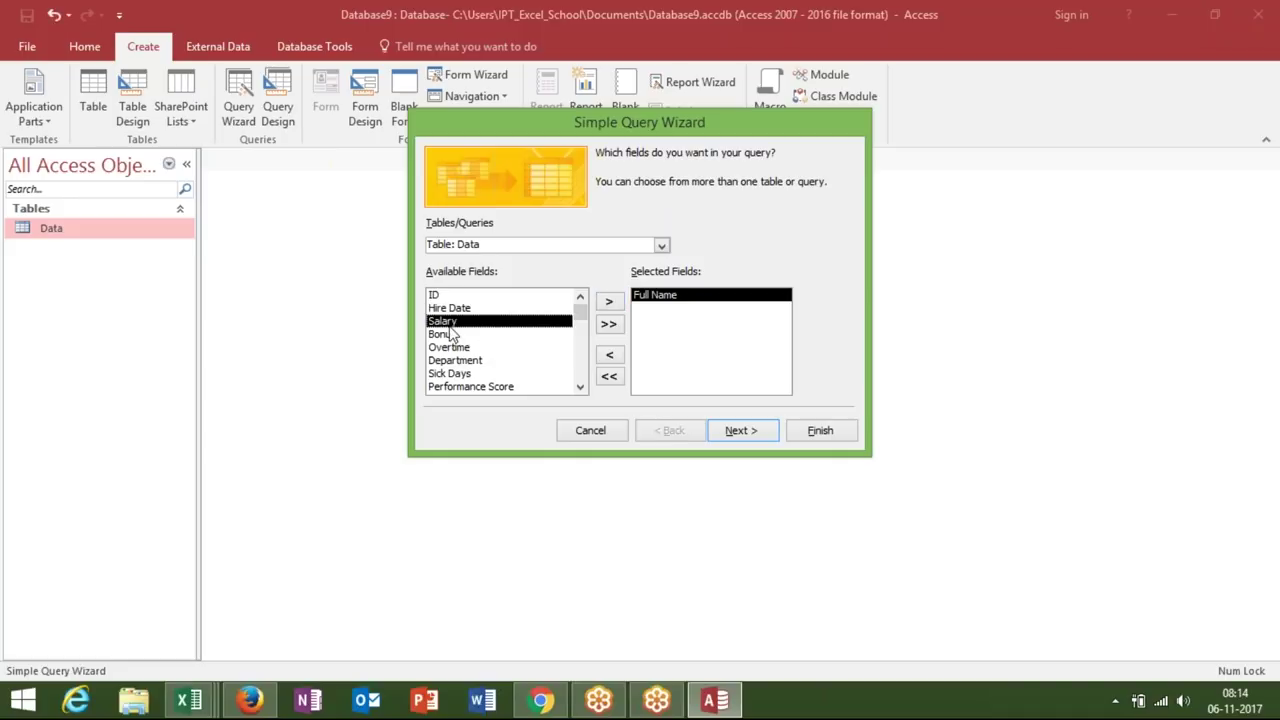
click(615, 305)
click(488, 348)
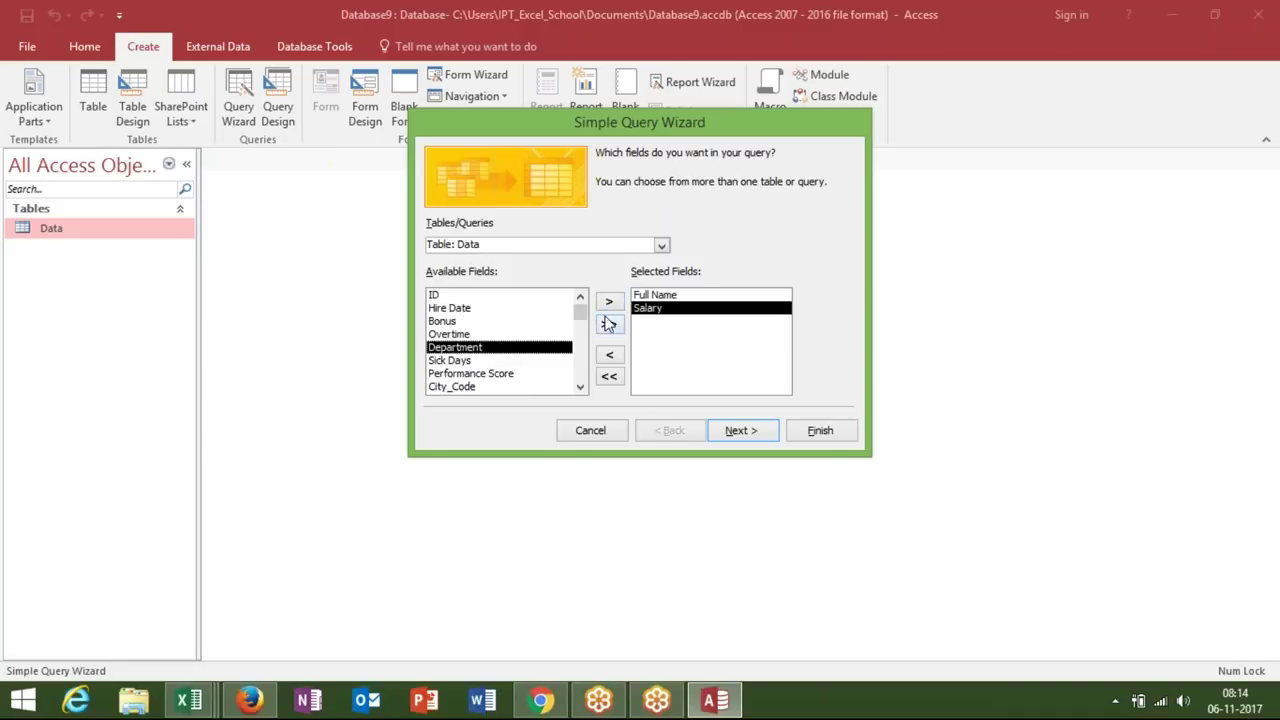
click(608, 302)
click(741, 432)
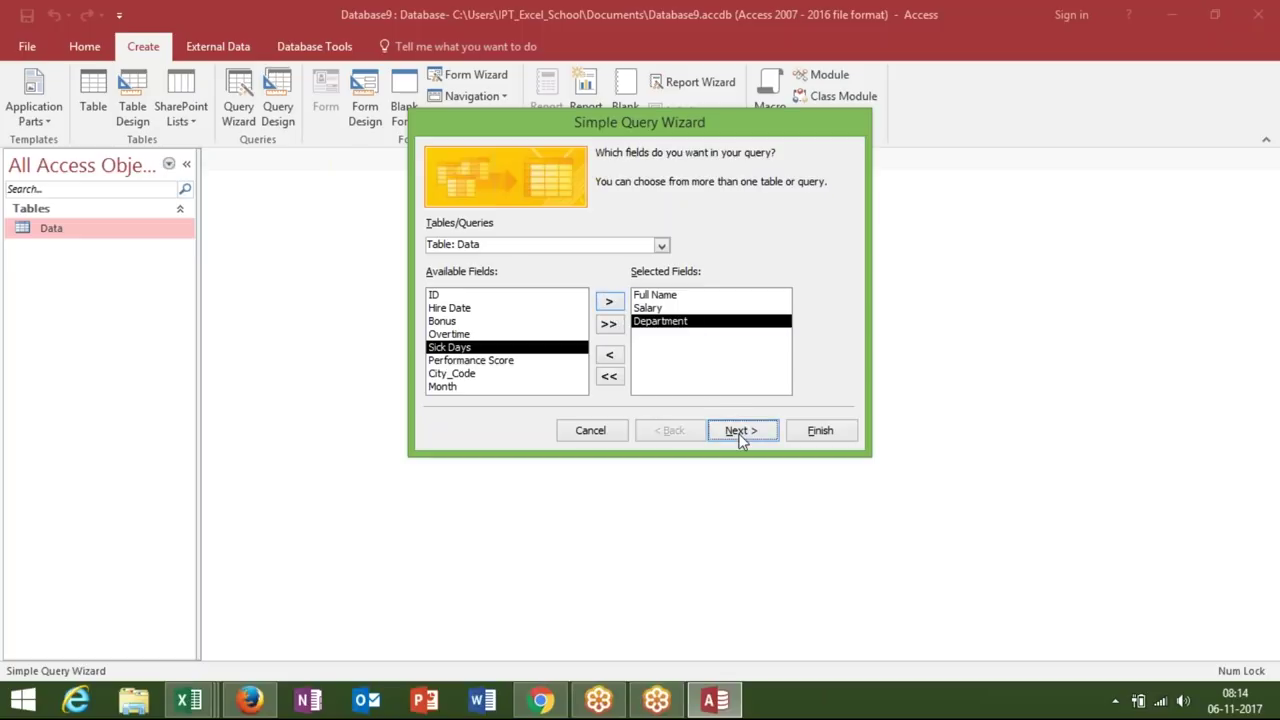
click(812, 436)
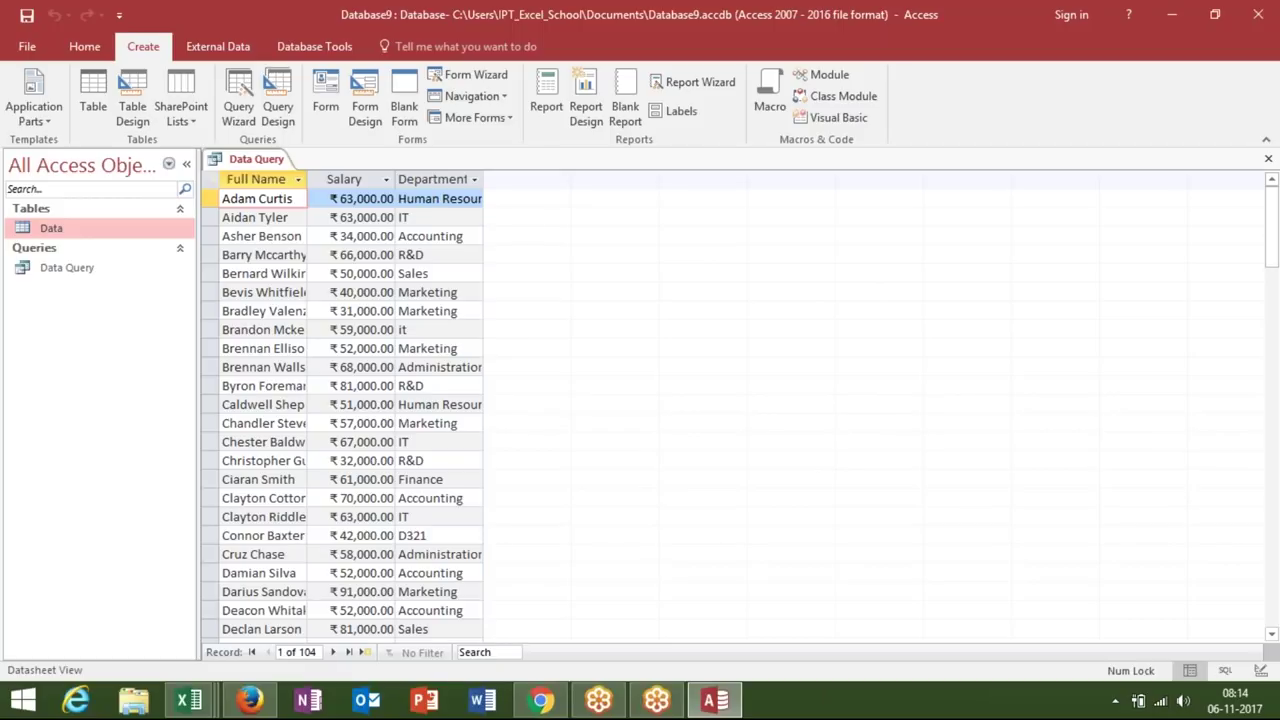
- Close Data Query's results and create a quick report from it
click(1268, 158)
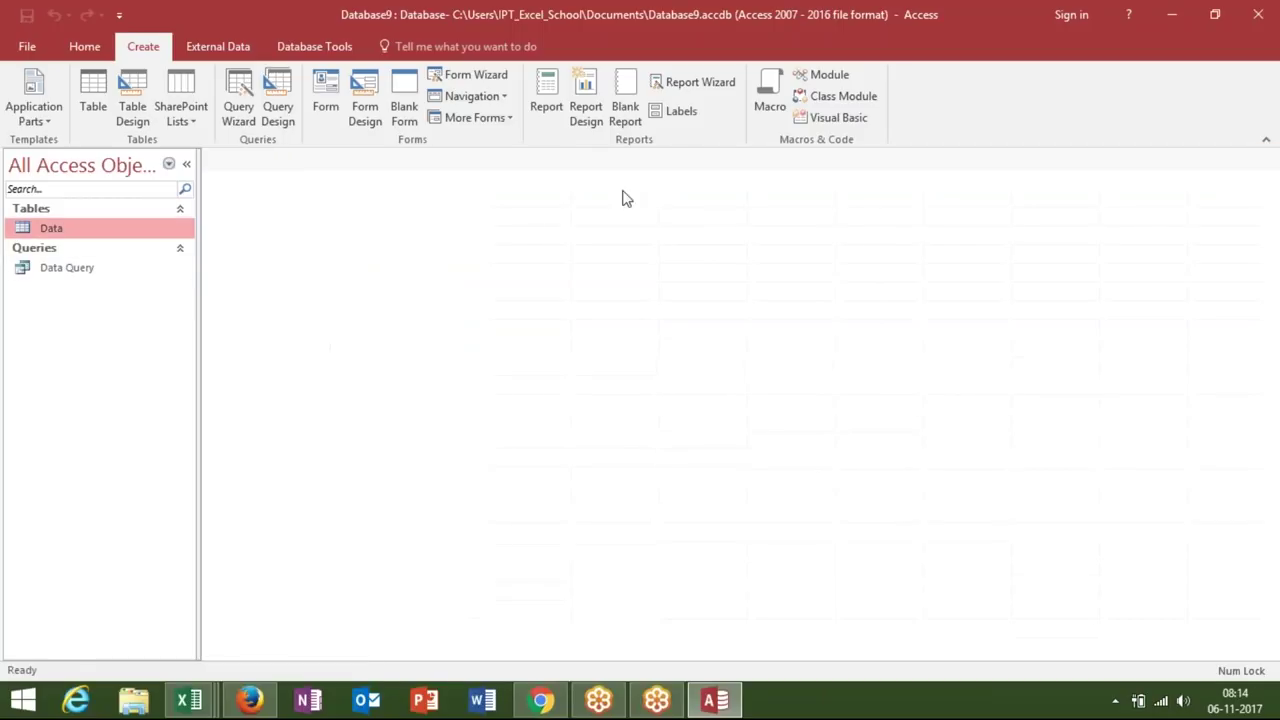
double_click(70, 266)
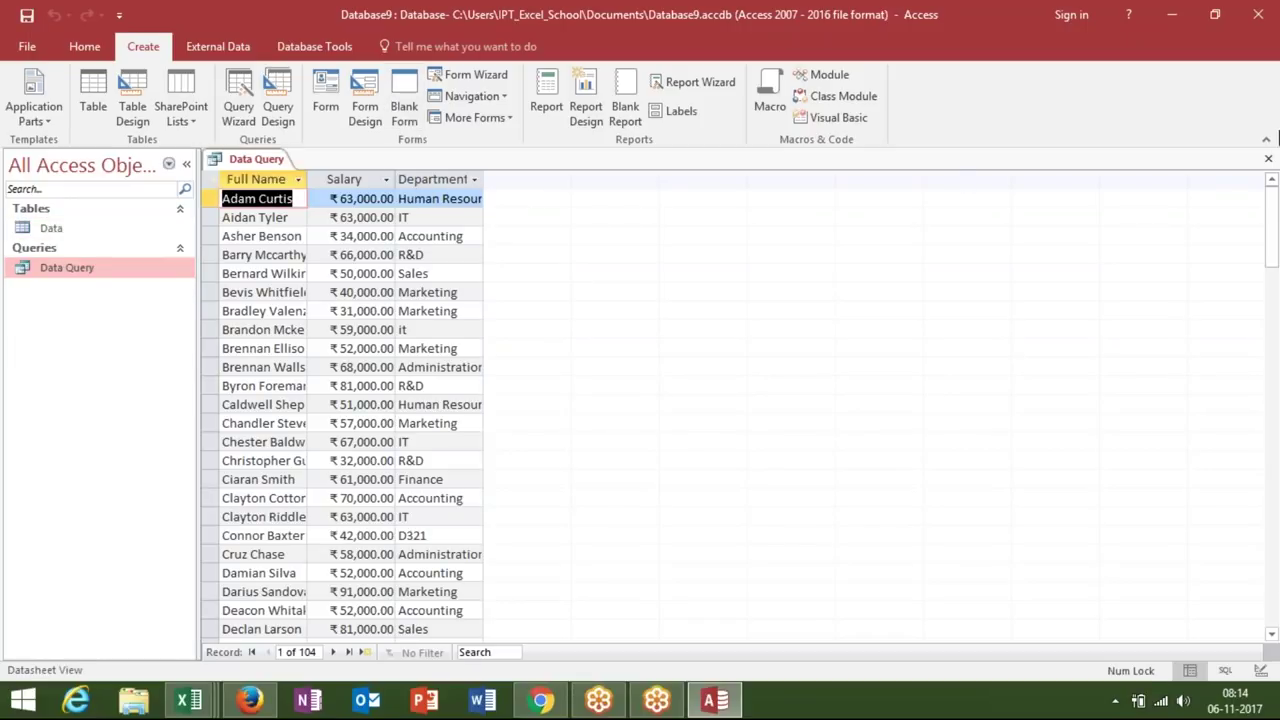
click(1268, 158)
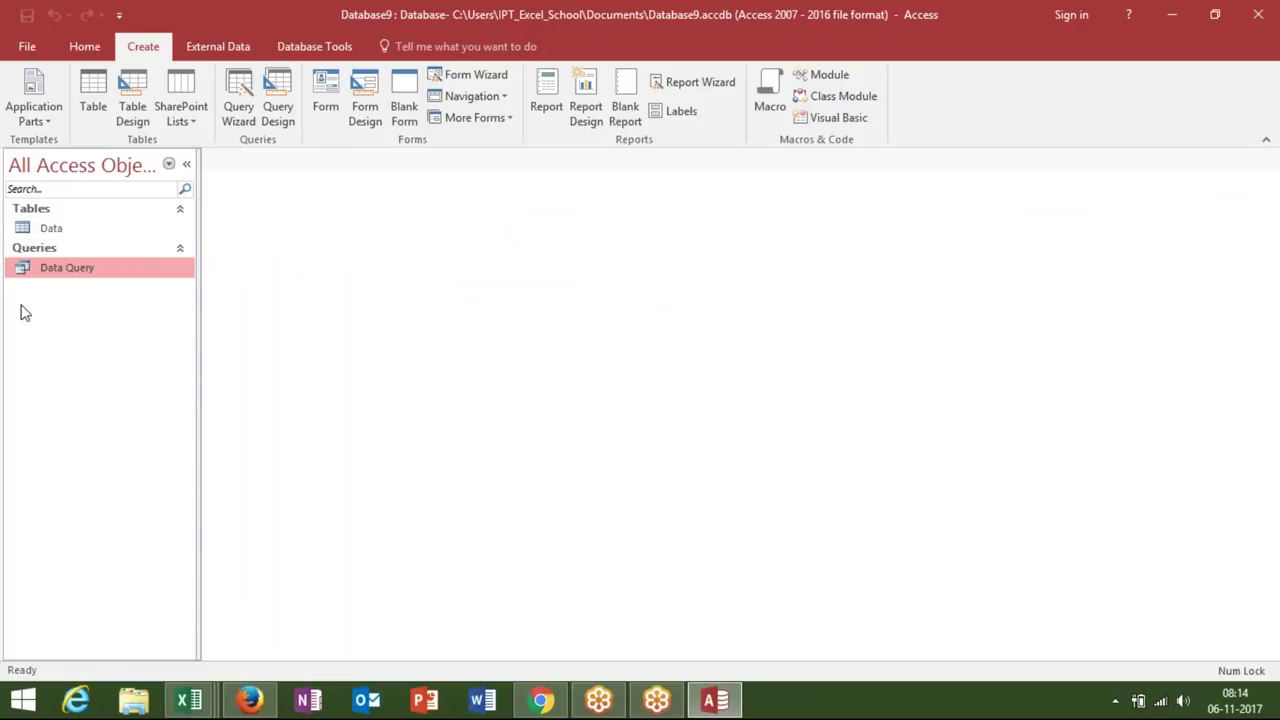
click(552, 125)
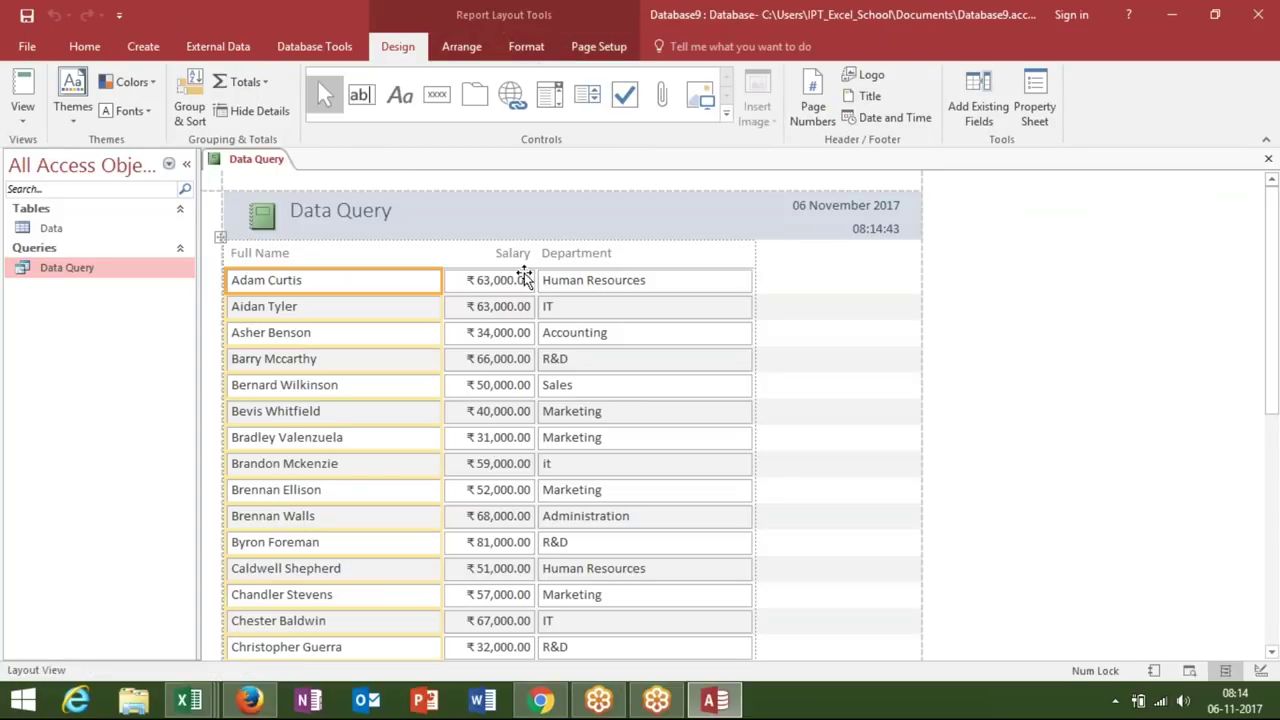
- Change the report title from Data Query to 'Salary Data'
click(346, 214)
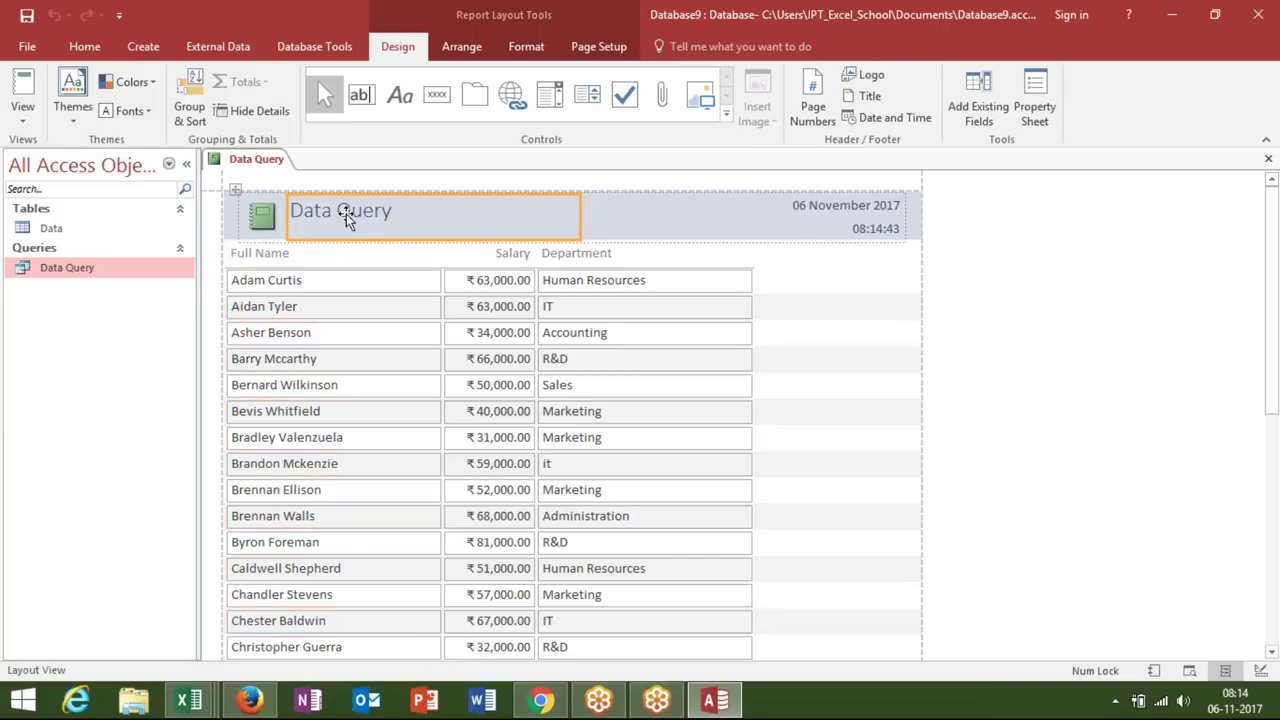
double_click(341, 214)
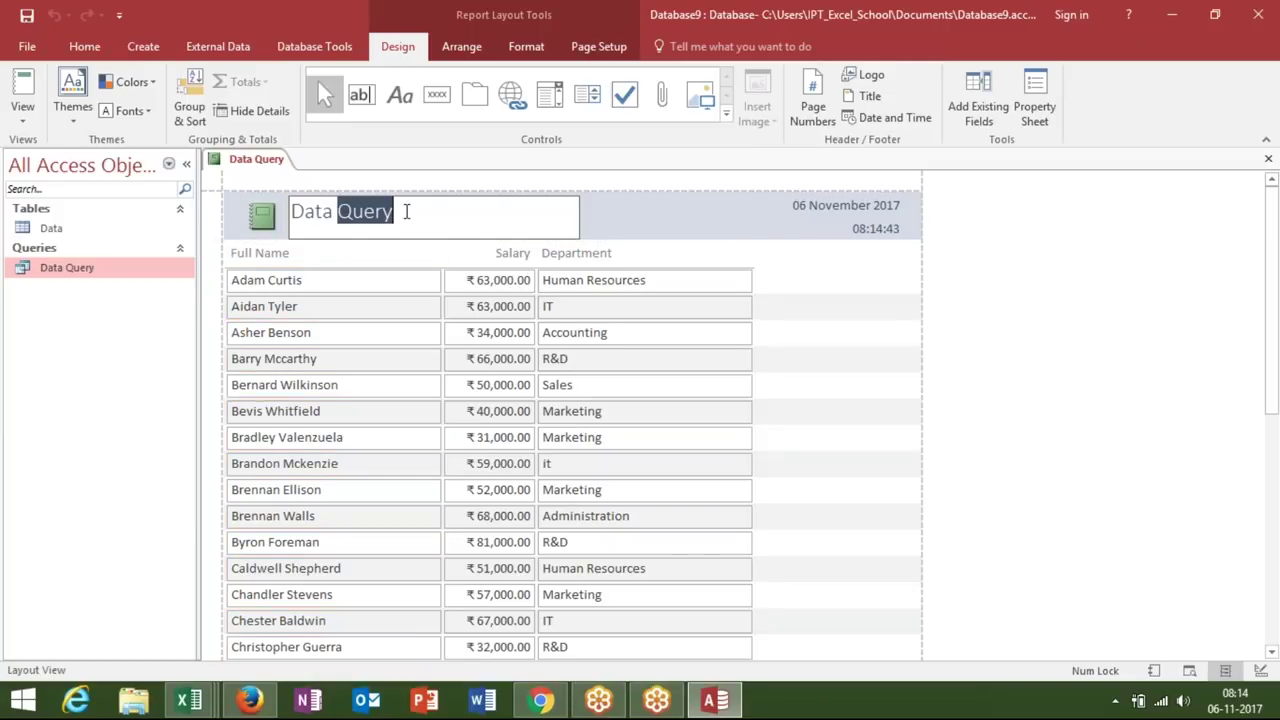
key(BackSpace)
key(BackSpace)
key(BackSpace)
key(BackSpace)
key(BackSpace)
key(BackSpace)
text(Sla)
key(BackSpace)
key(BackSpace)
text(alary Data)
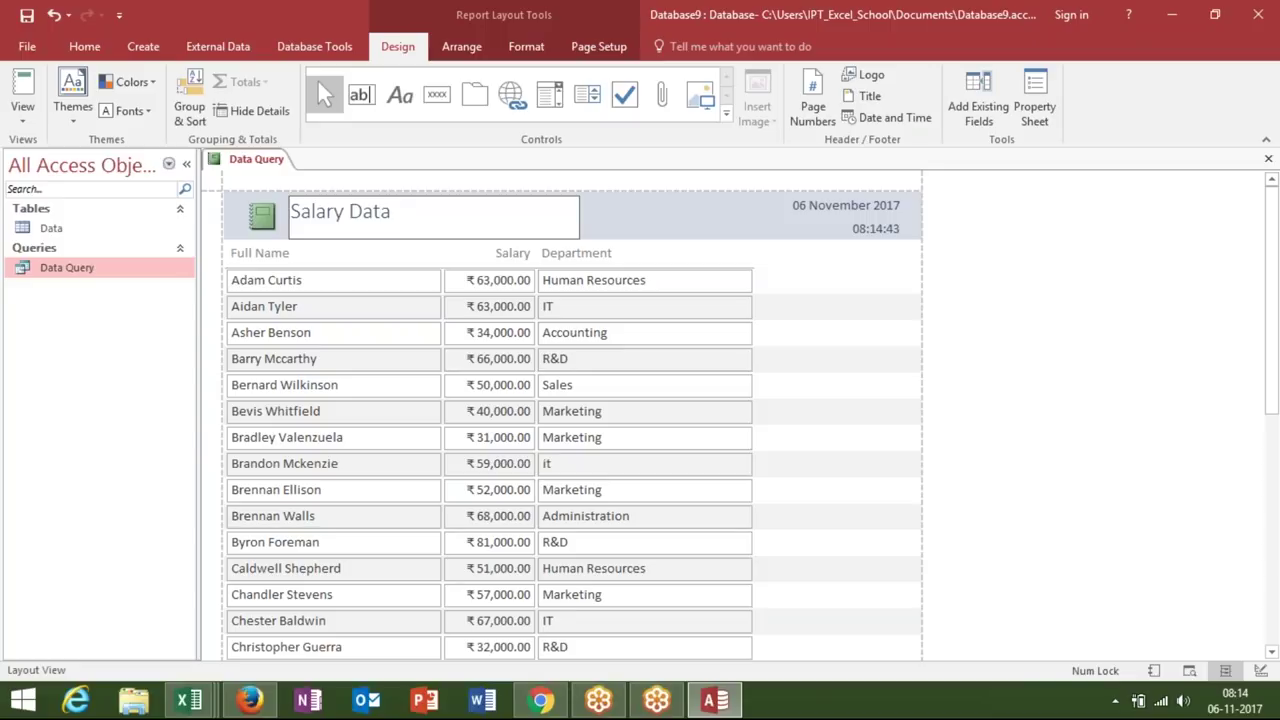
click(775, 232)
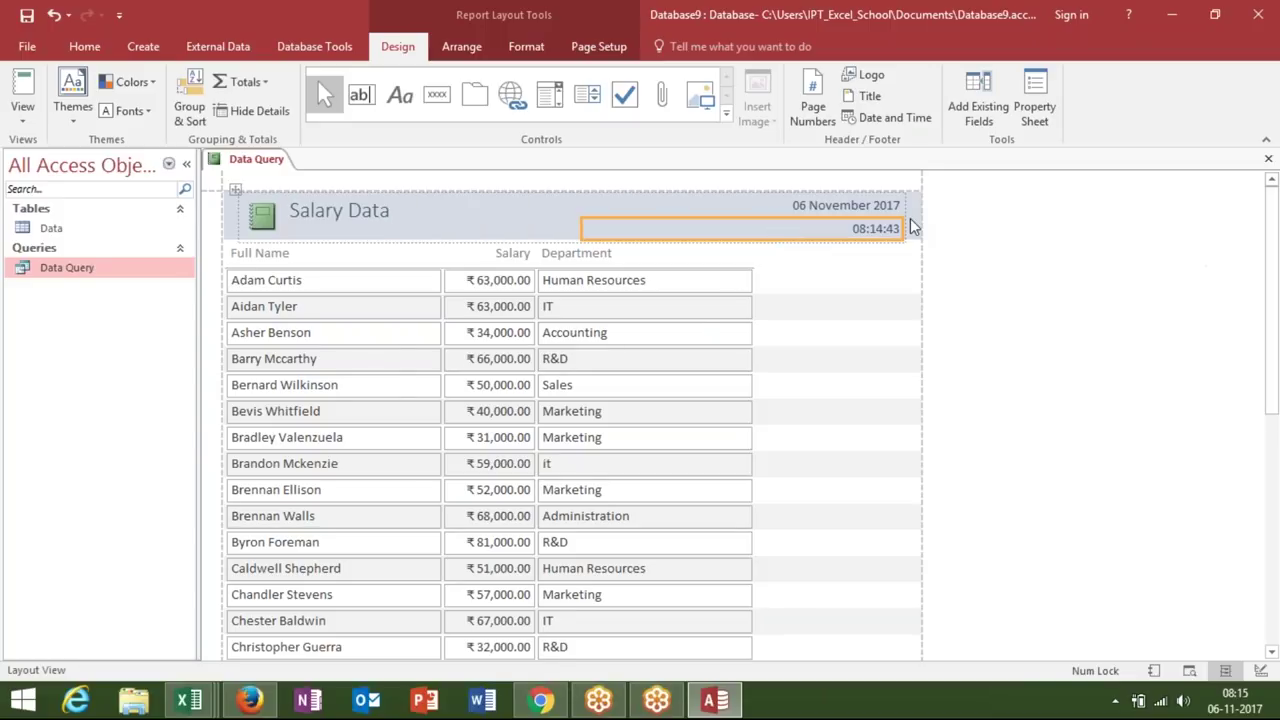
- Inspect the Salary Totals options and header elements, then close the report
click(428, 305)
click(507, 275)
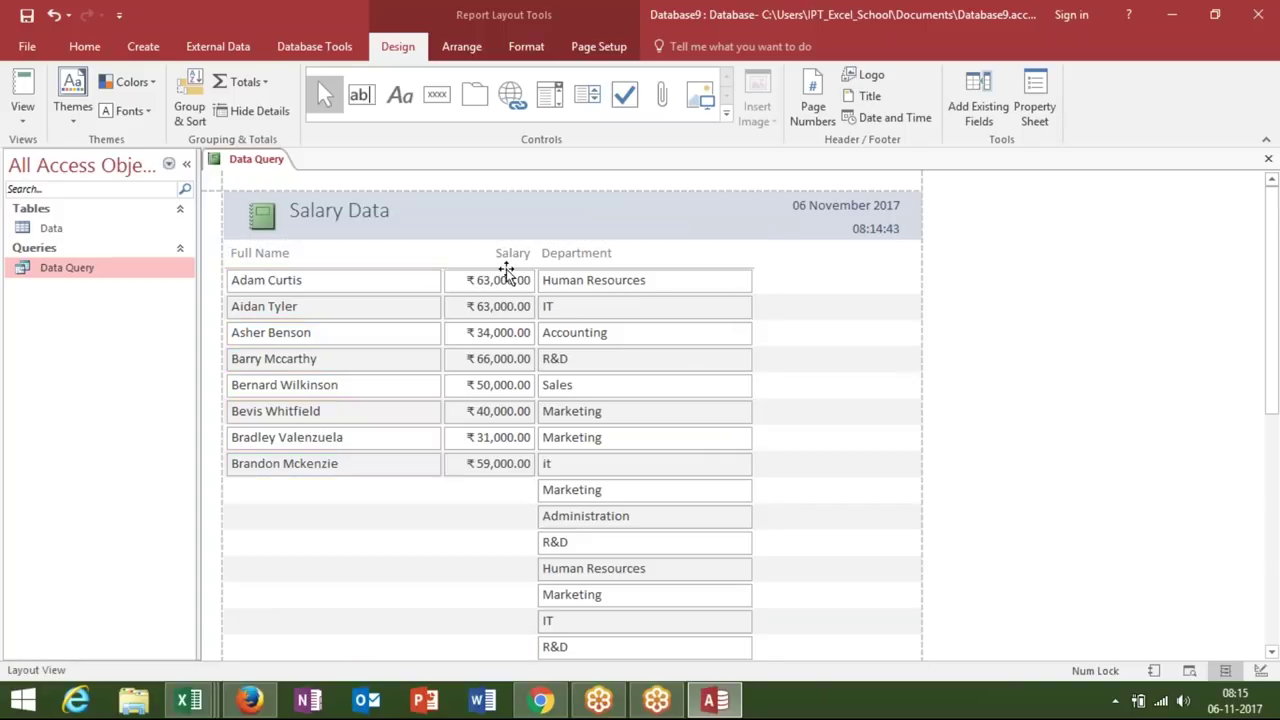
click(245, 82)
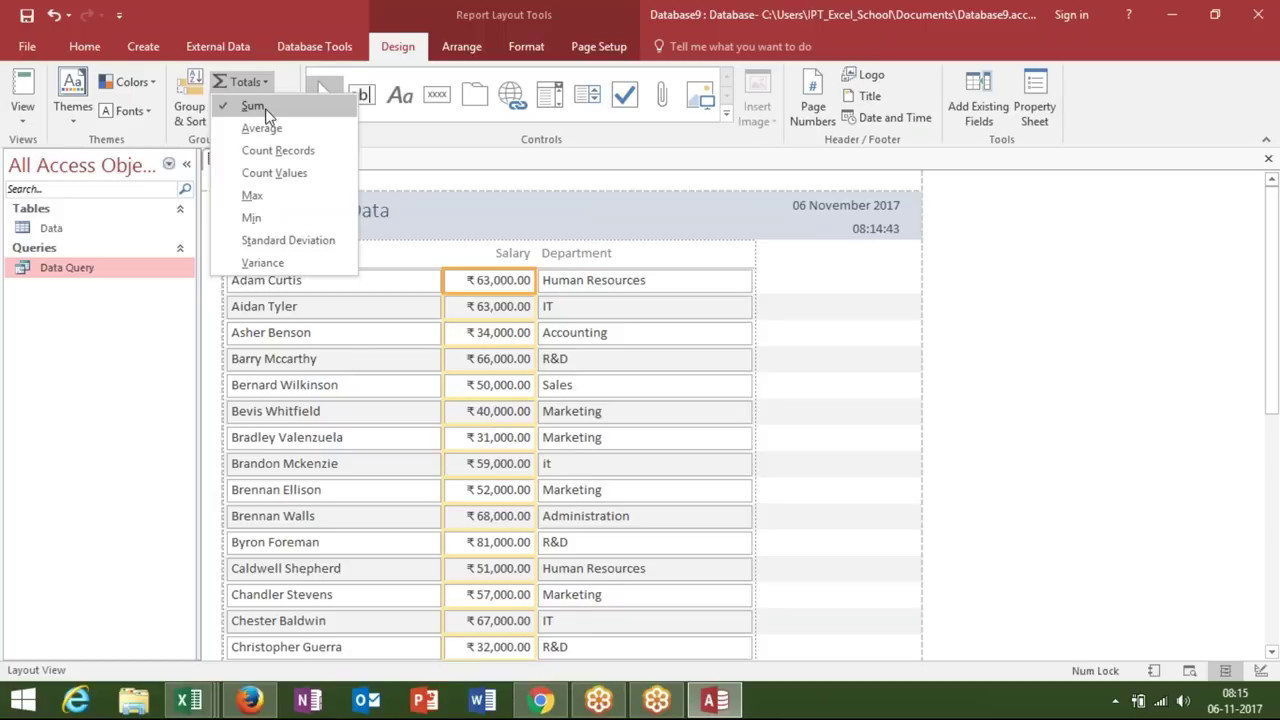
click(280, 150)
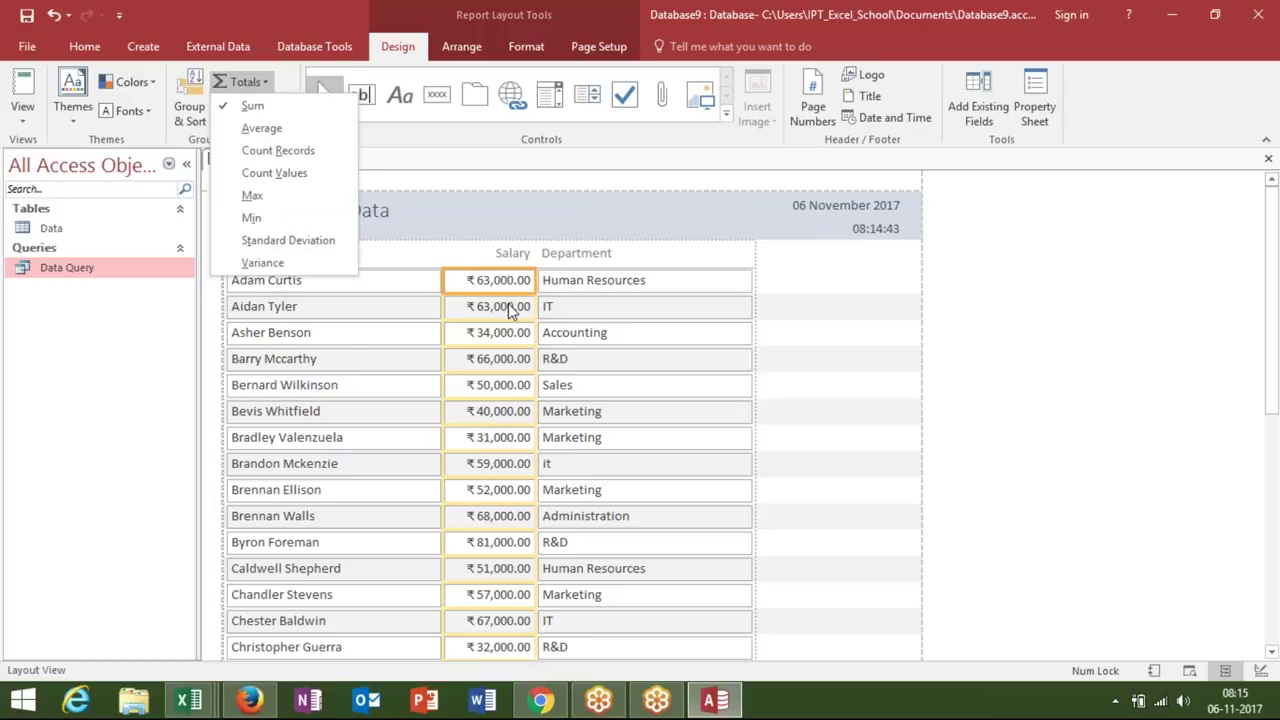
key(Down)
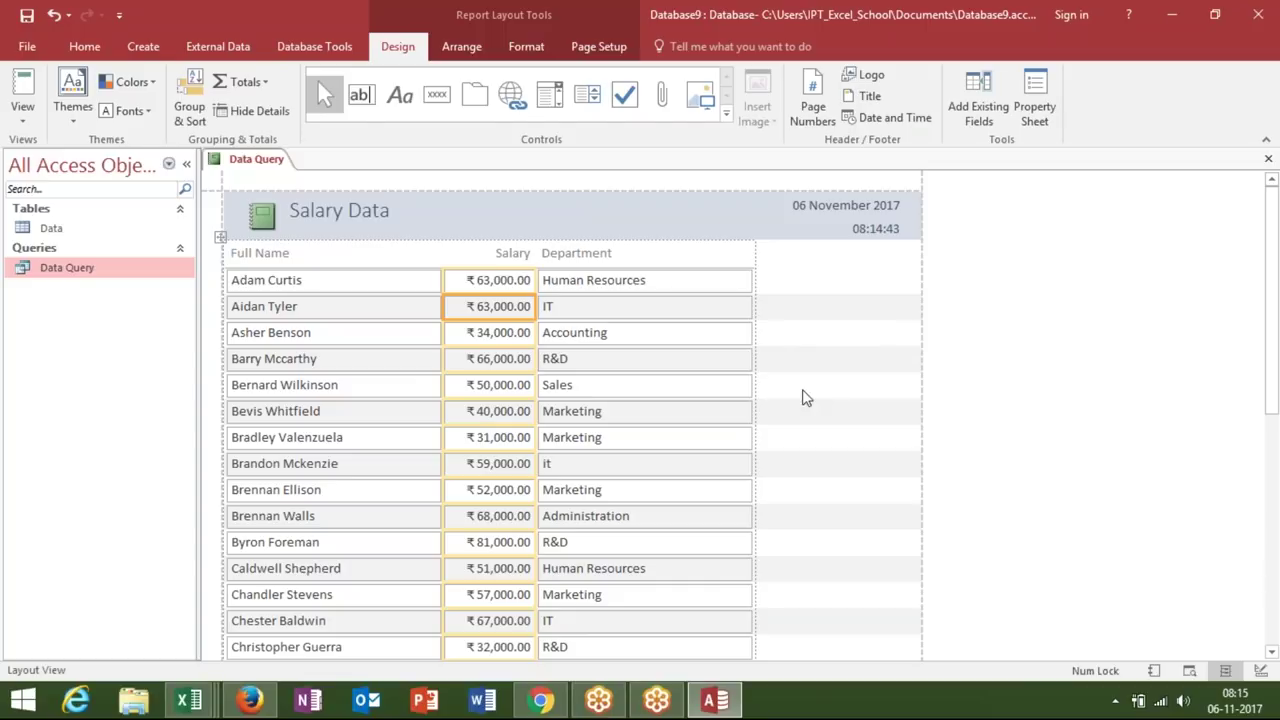
click(805, 318)
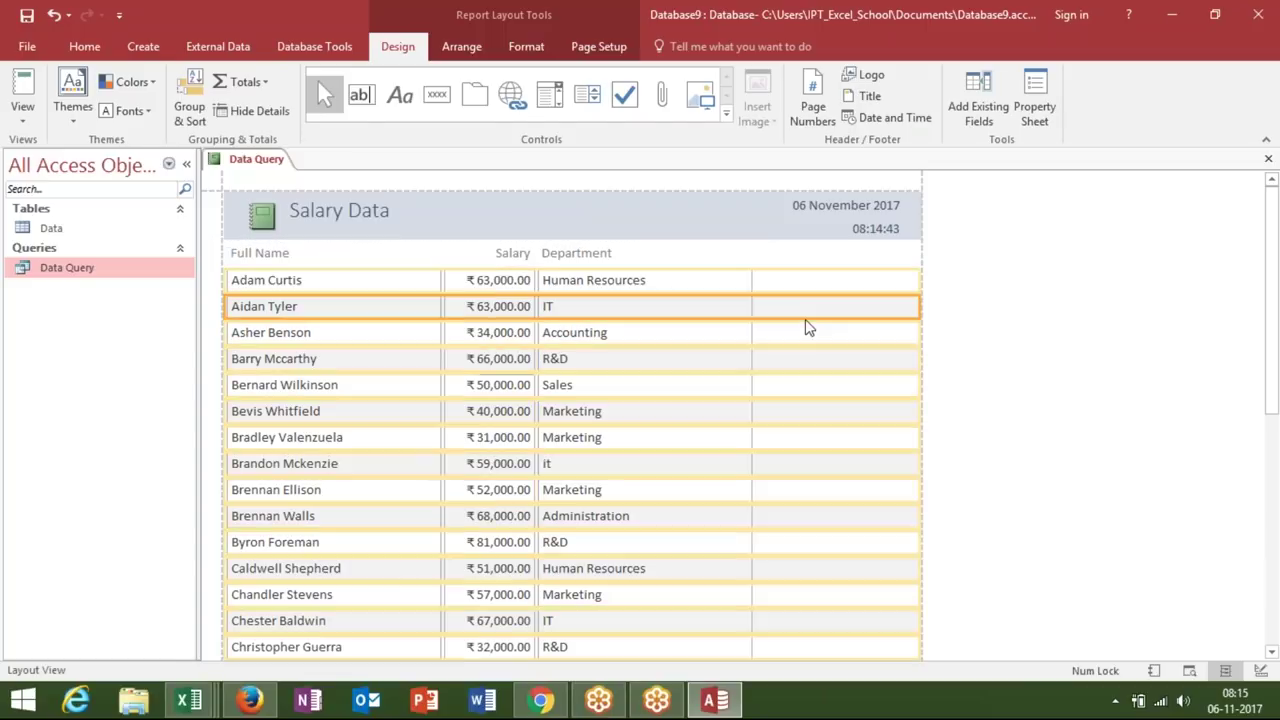
click(260, 218)
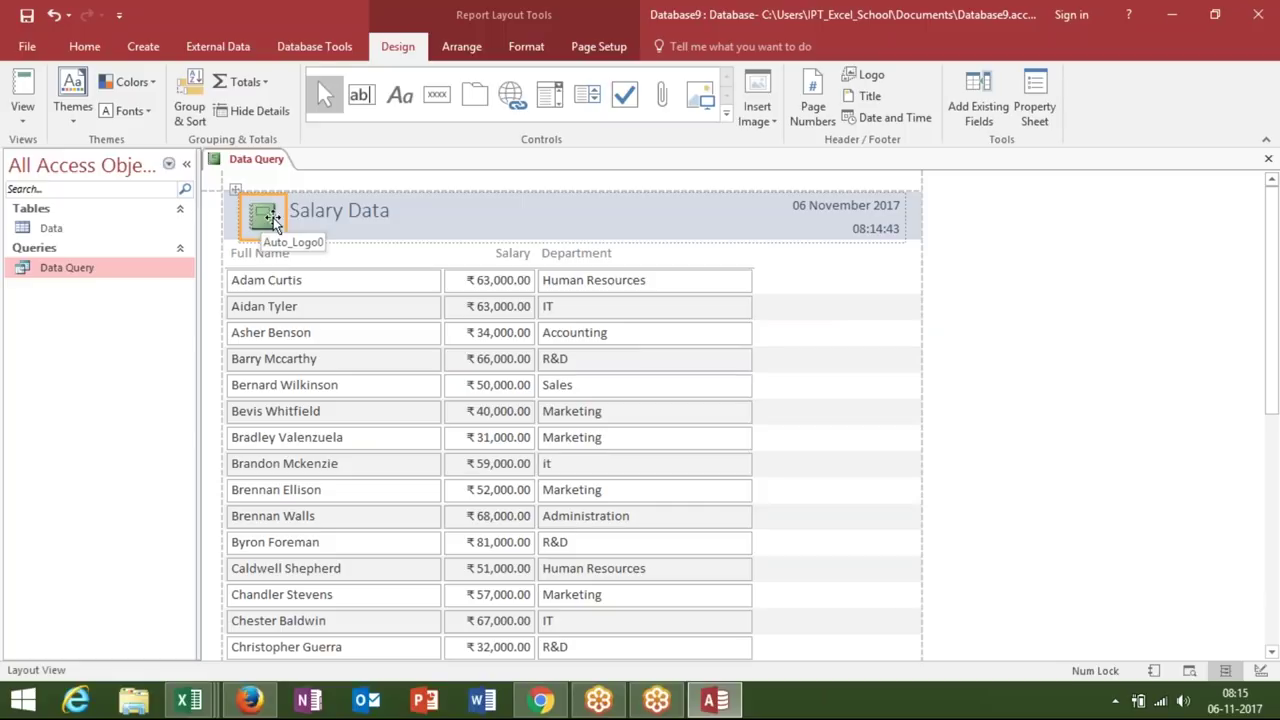
click(525, 210)
click(763, 229)
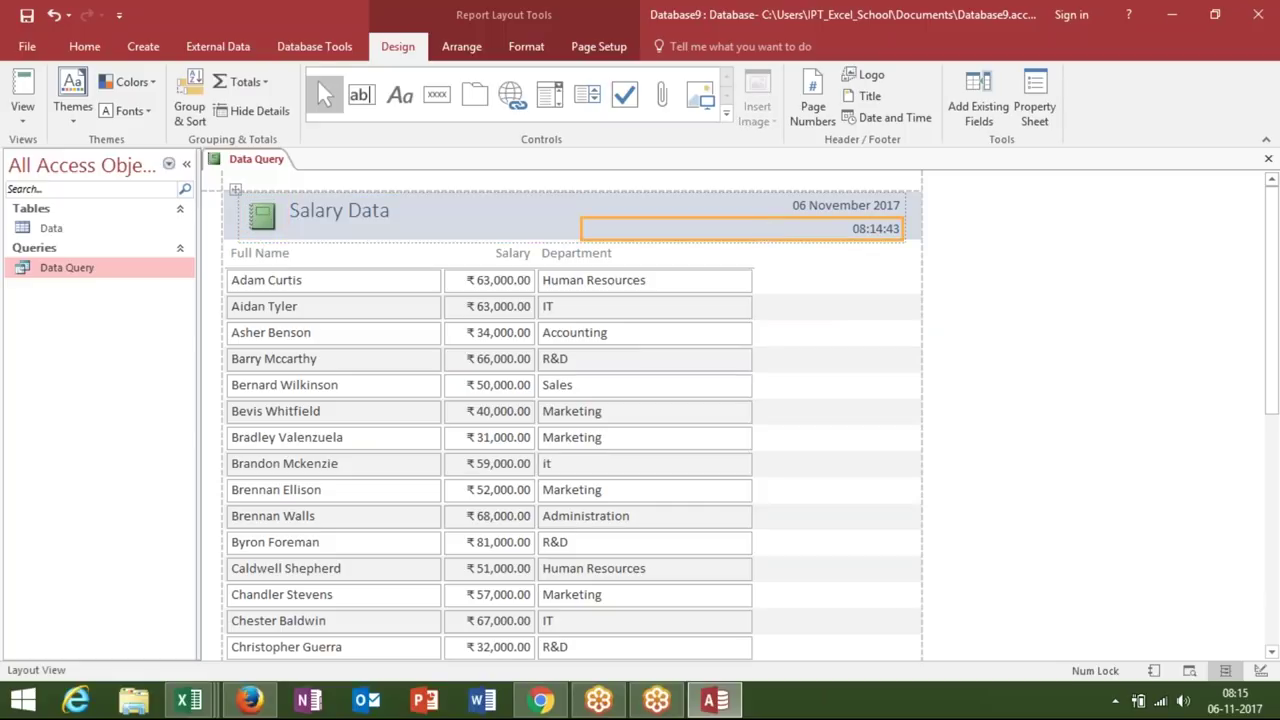
mouse_move(1276, 290)
mouse_down()
mouse_move(1276, 310)
mouse_move(1266, 229)
mouse_up()
click(1268, 158)
- Save the report as 'Report', then preview it and close it
click(597, 409)
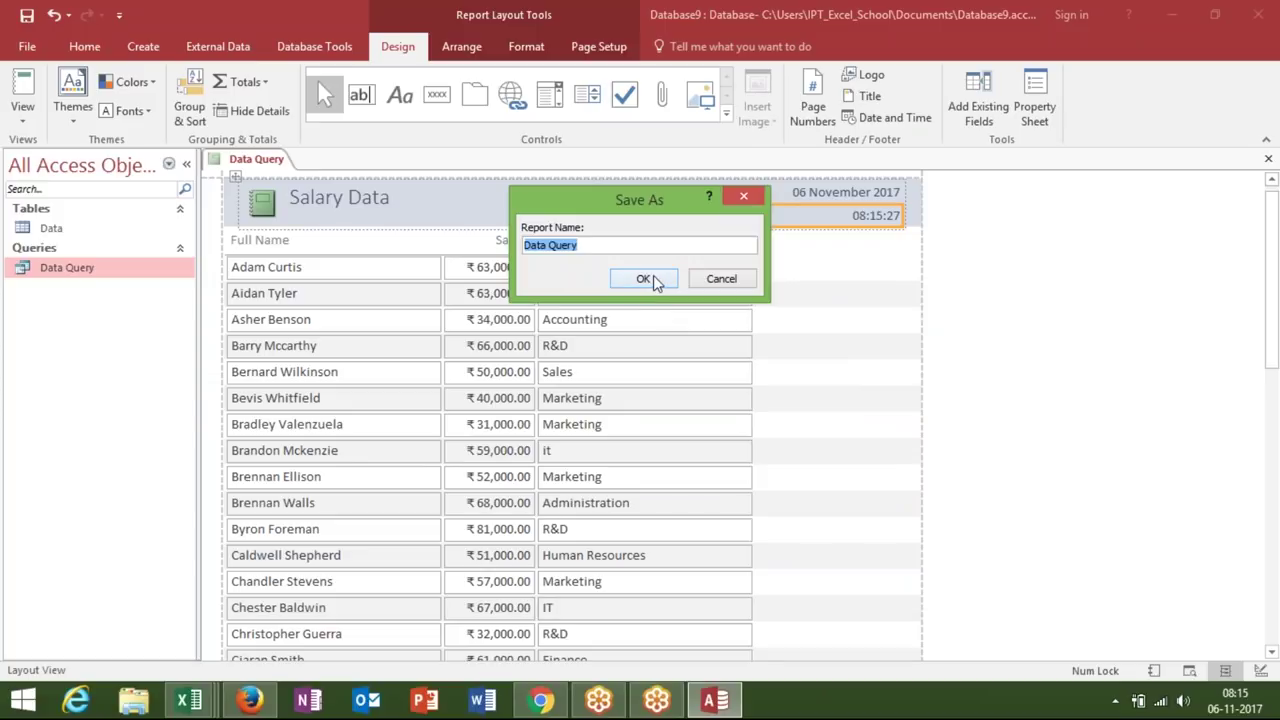
text(Reprt)
key(BackSpace)
key(BackSpace)
text(ort)
click(669, 282)
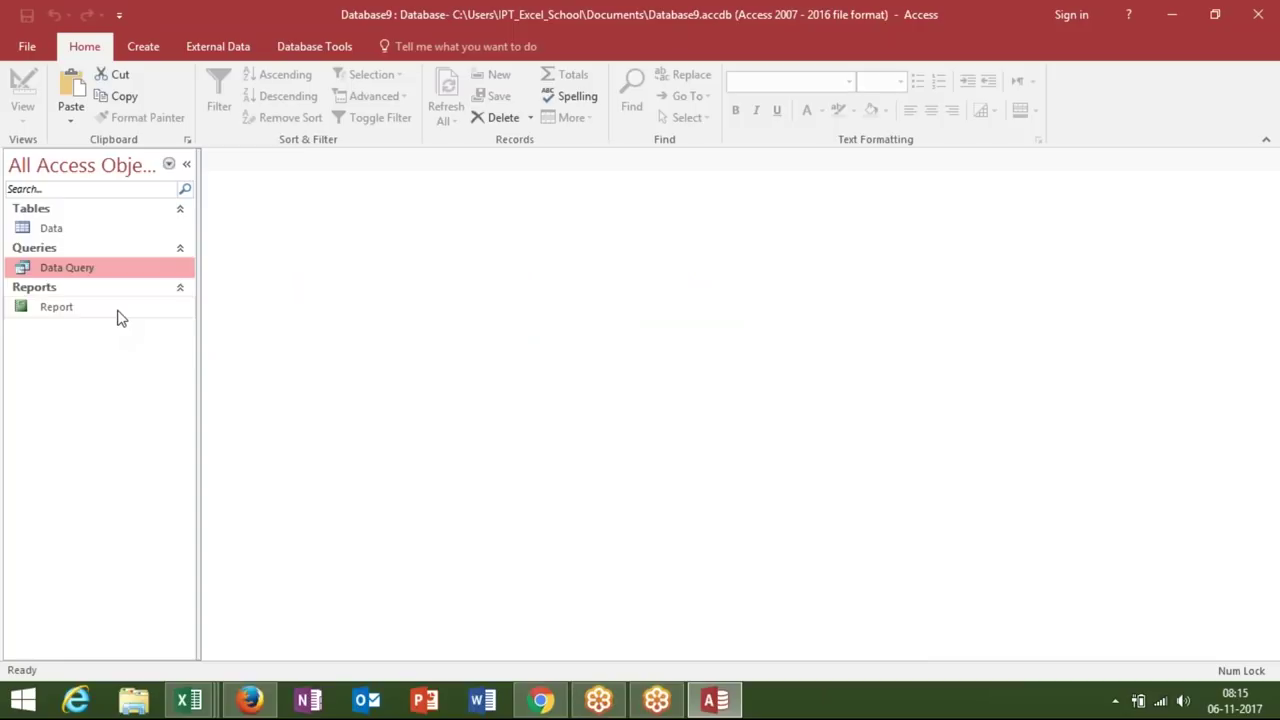
double_click(118, 312)
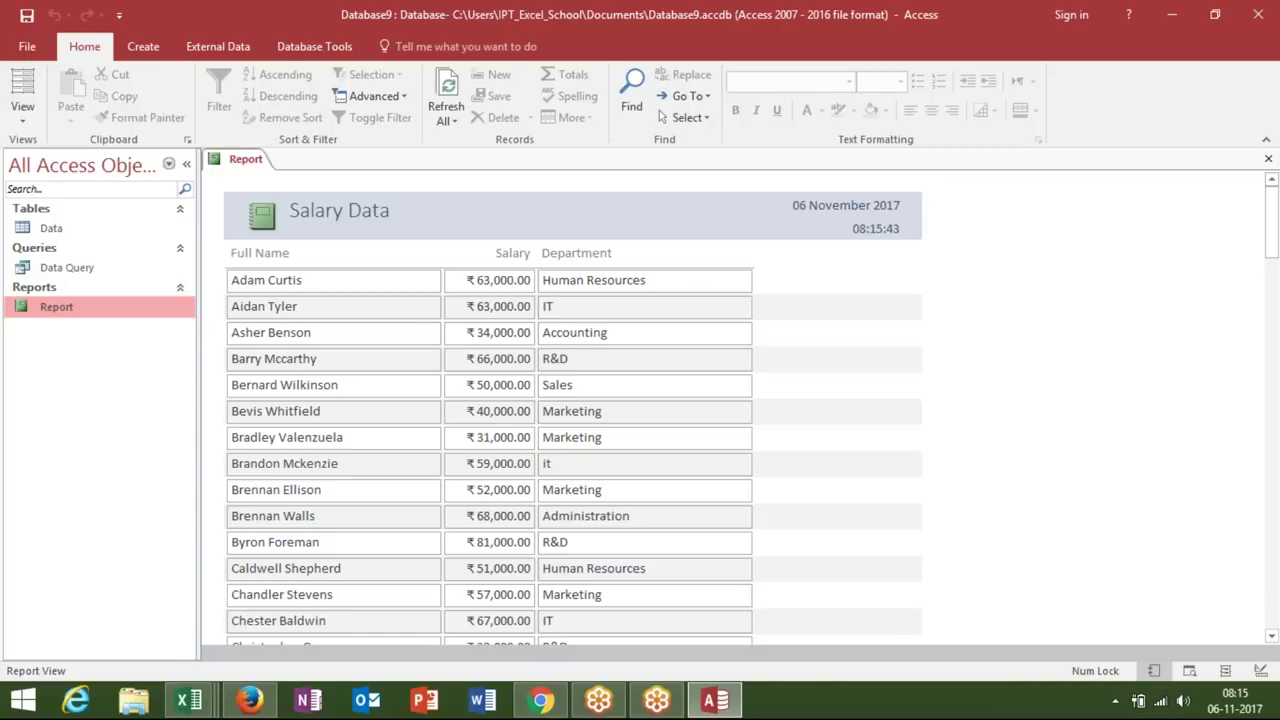
click(1268, 160)
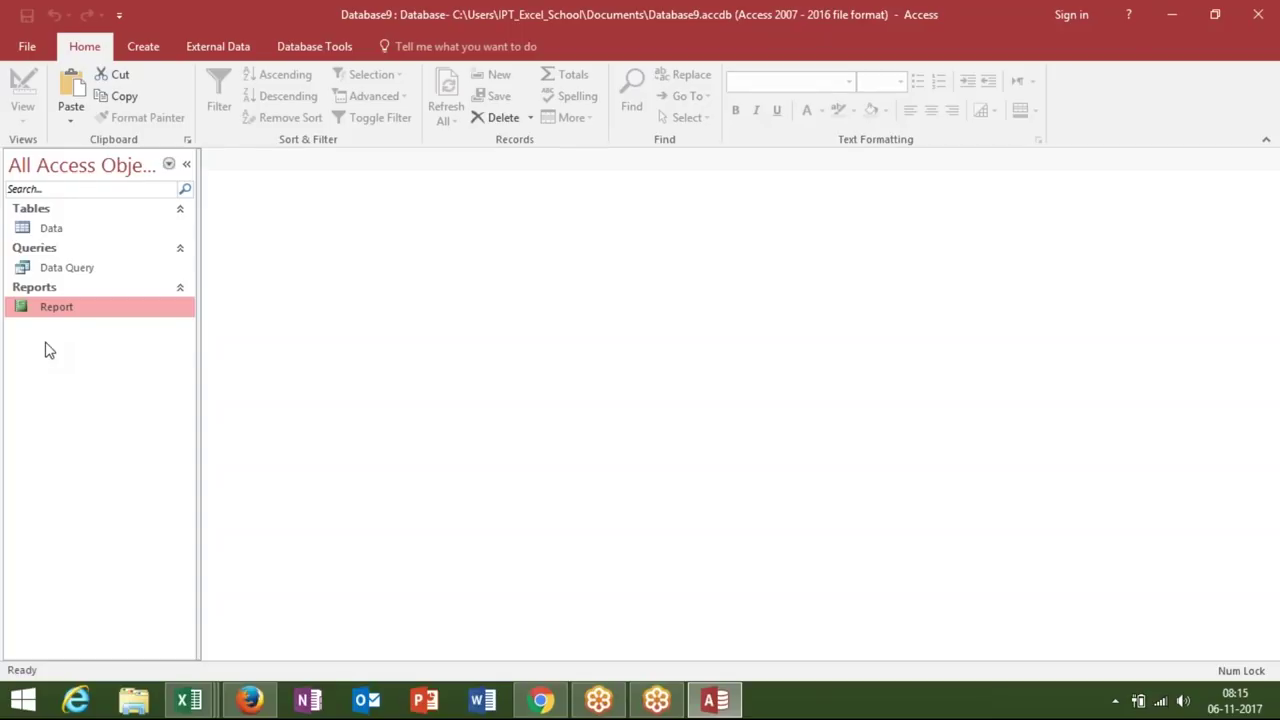
right_click(70, 320)
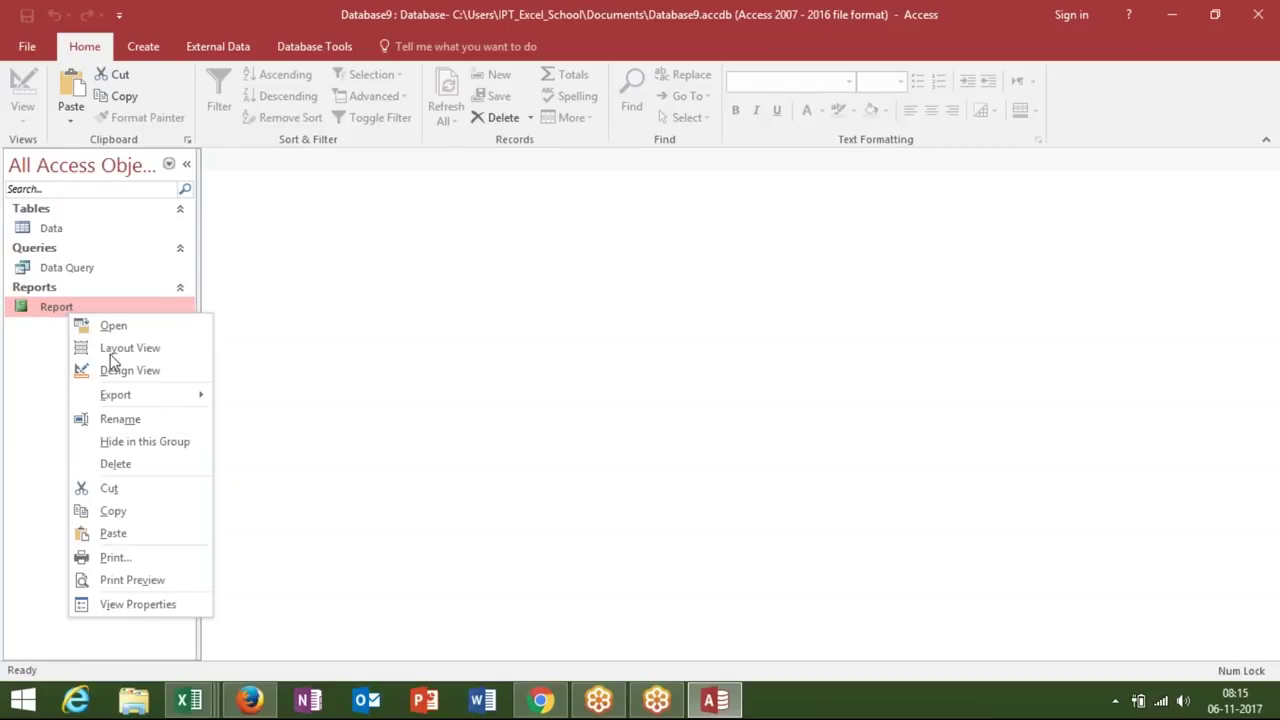
mouse_move(145, 400)
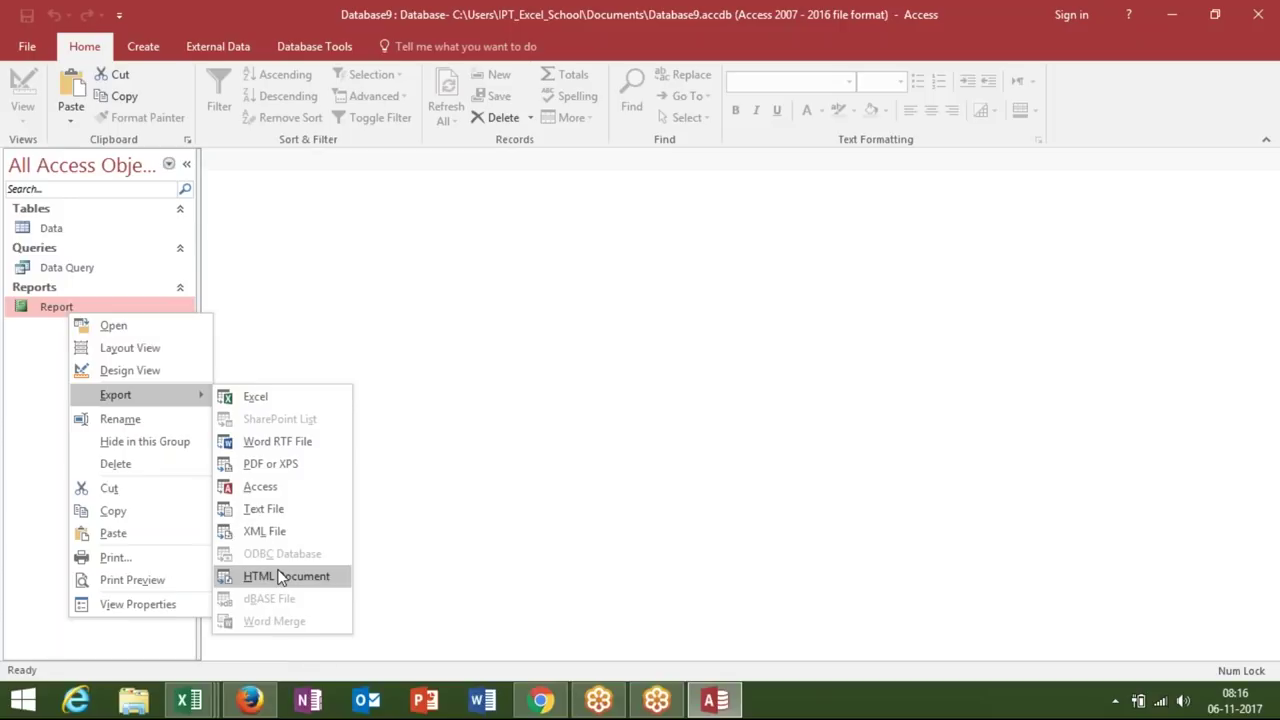
key(Escape)
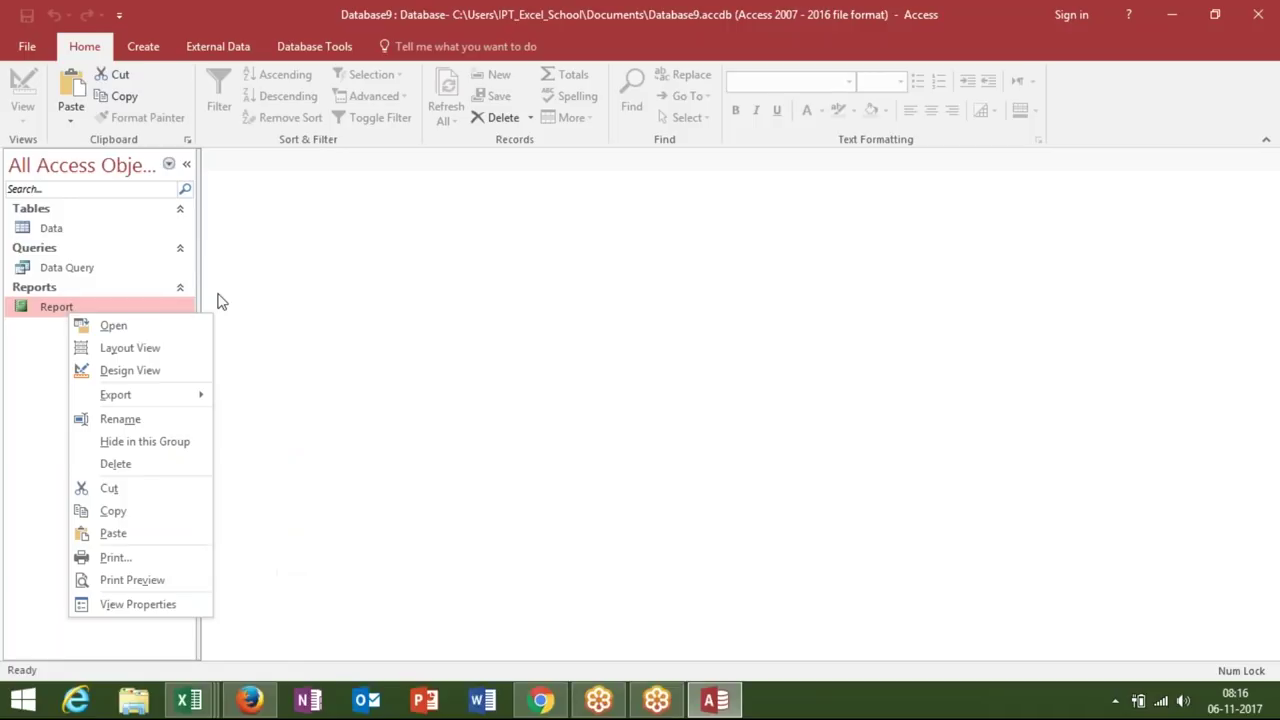
click(241, 302)
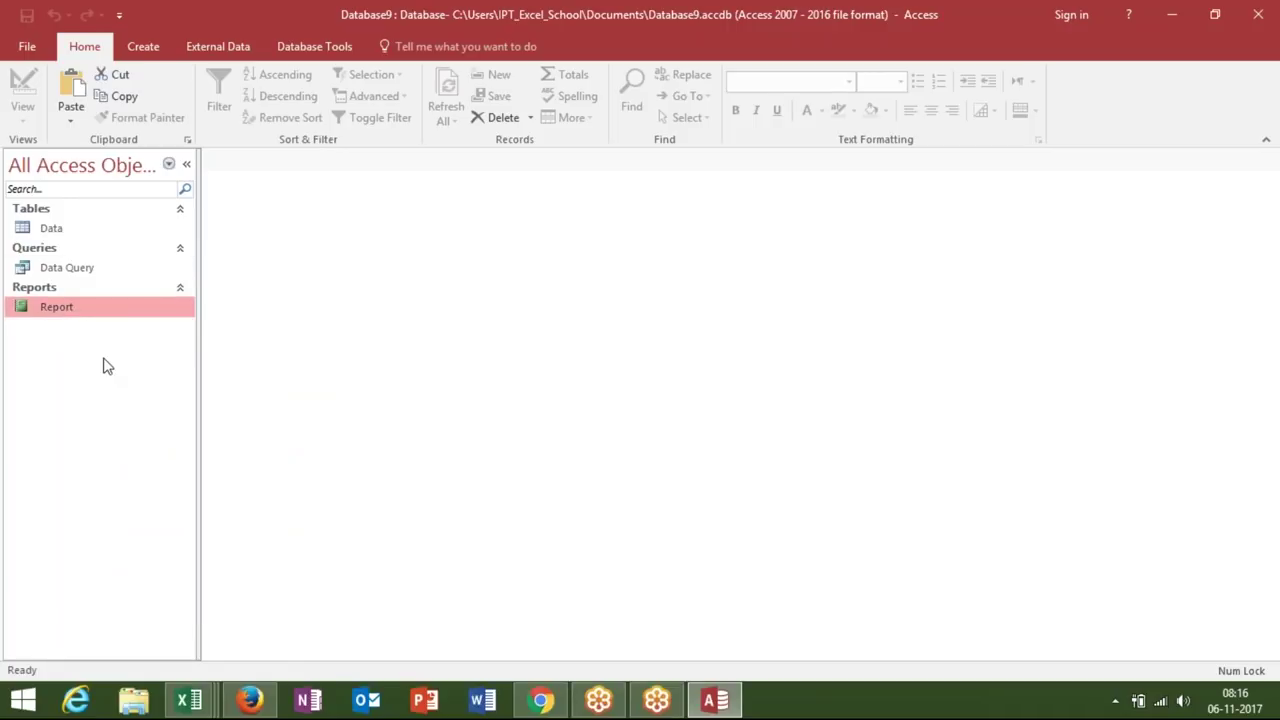
- Start a Simple Query Wizard with the Data table as its source
click(91, 272)
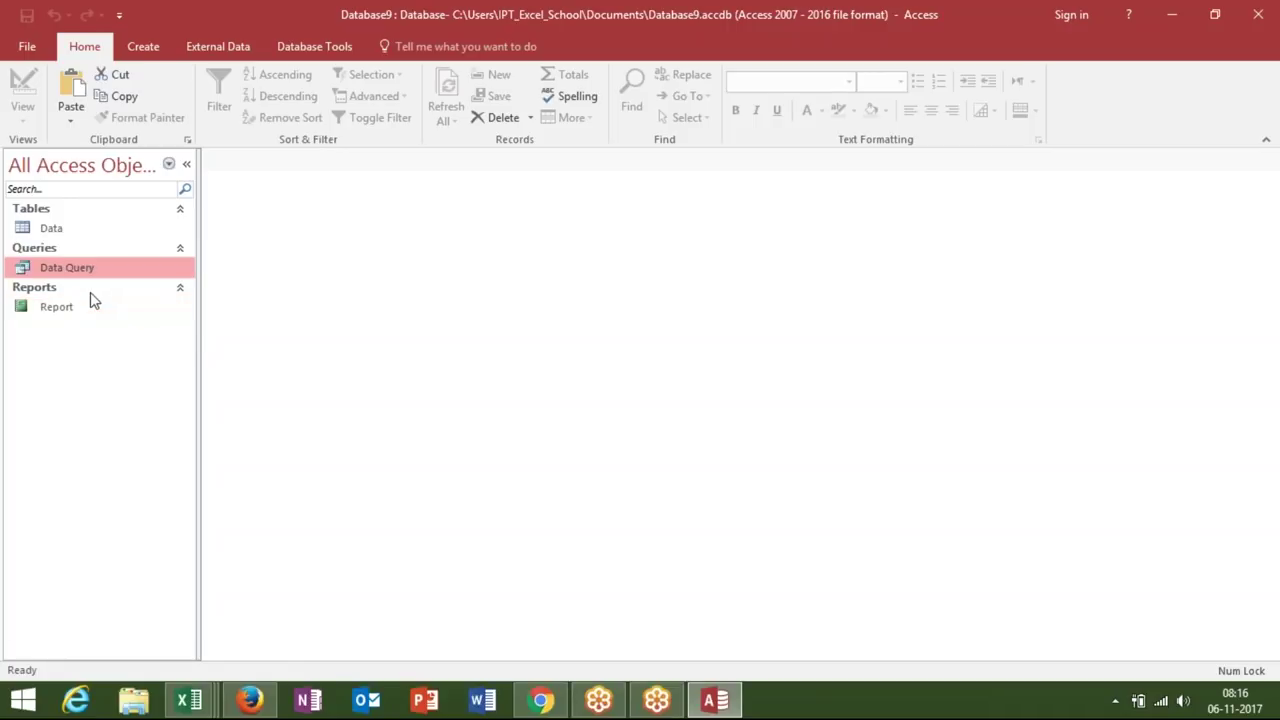
click(80, 236)
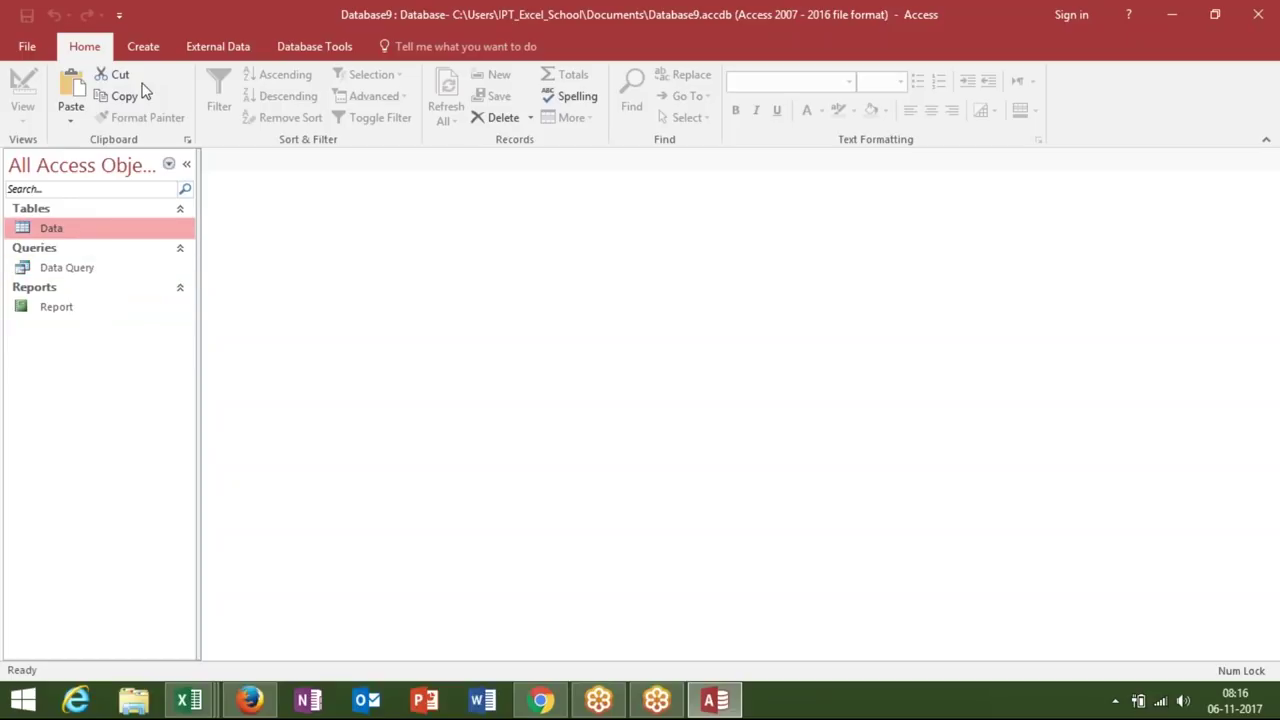
click(153, 52)
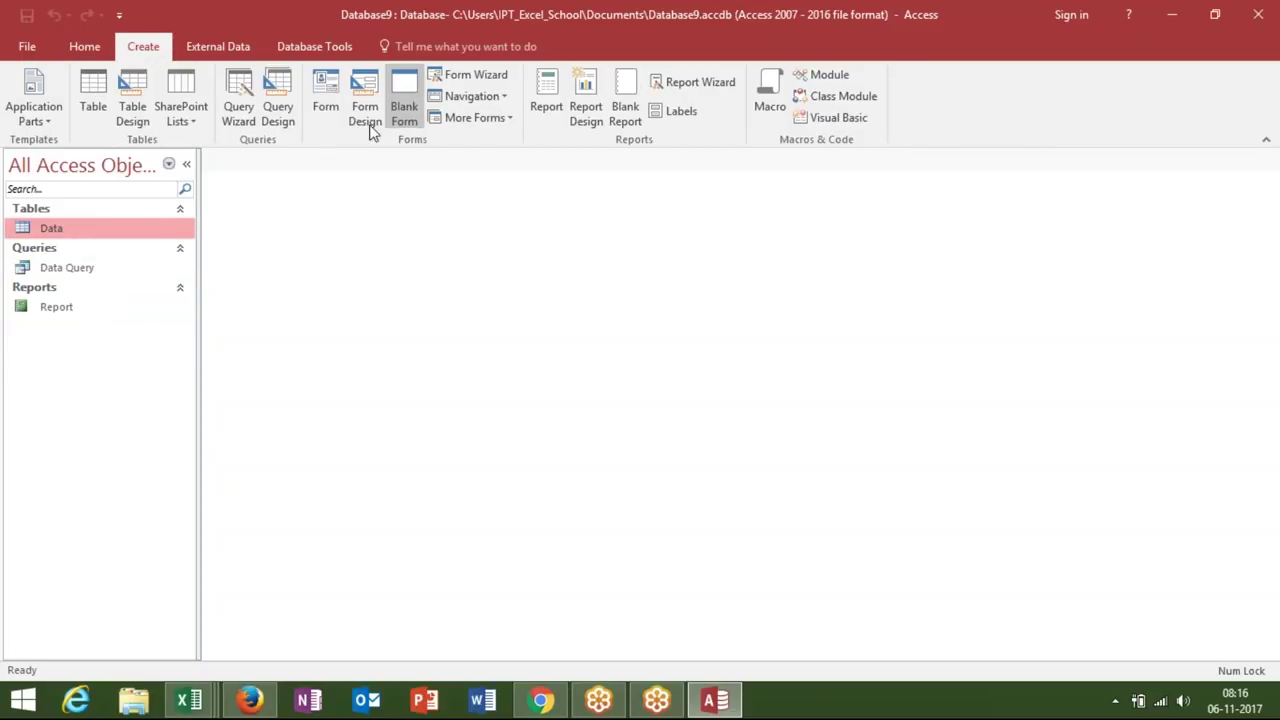
click(240, 110)
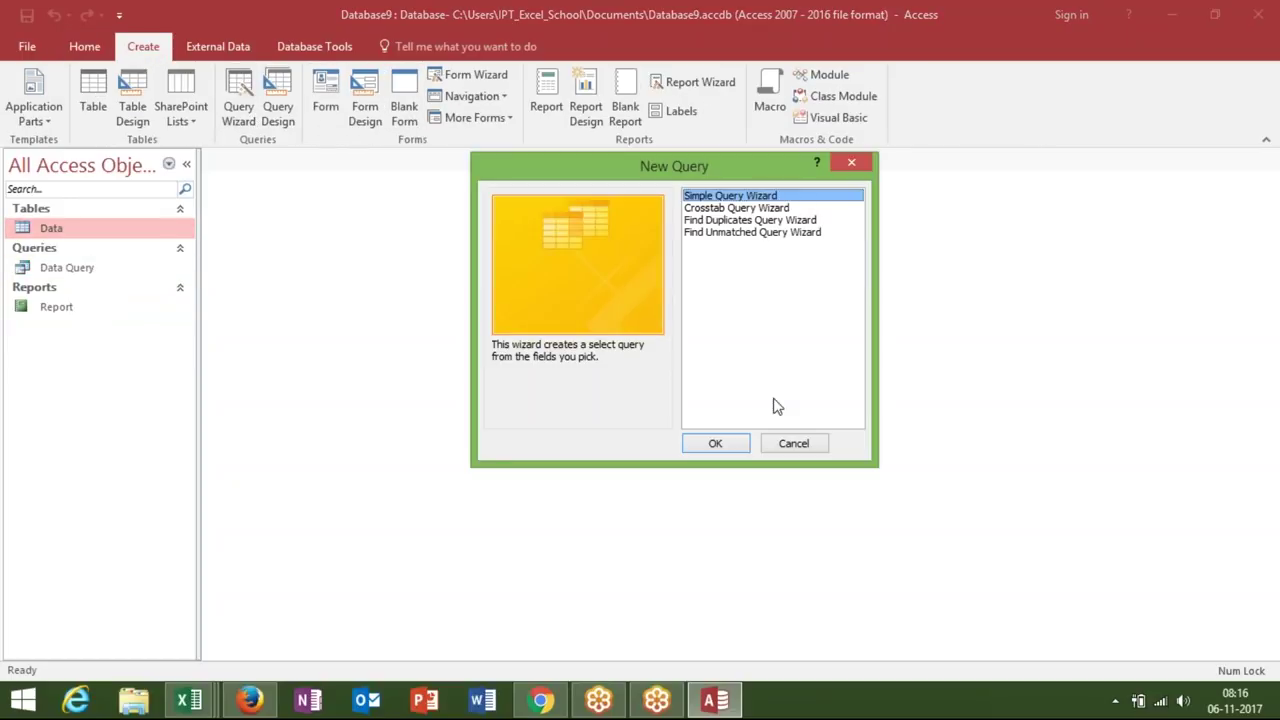
click(723, 444)
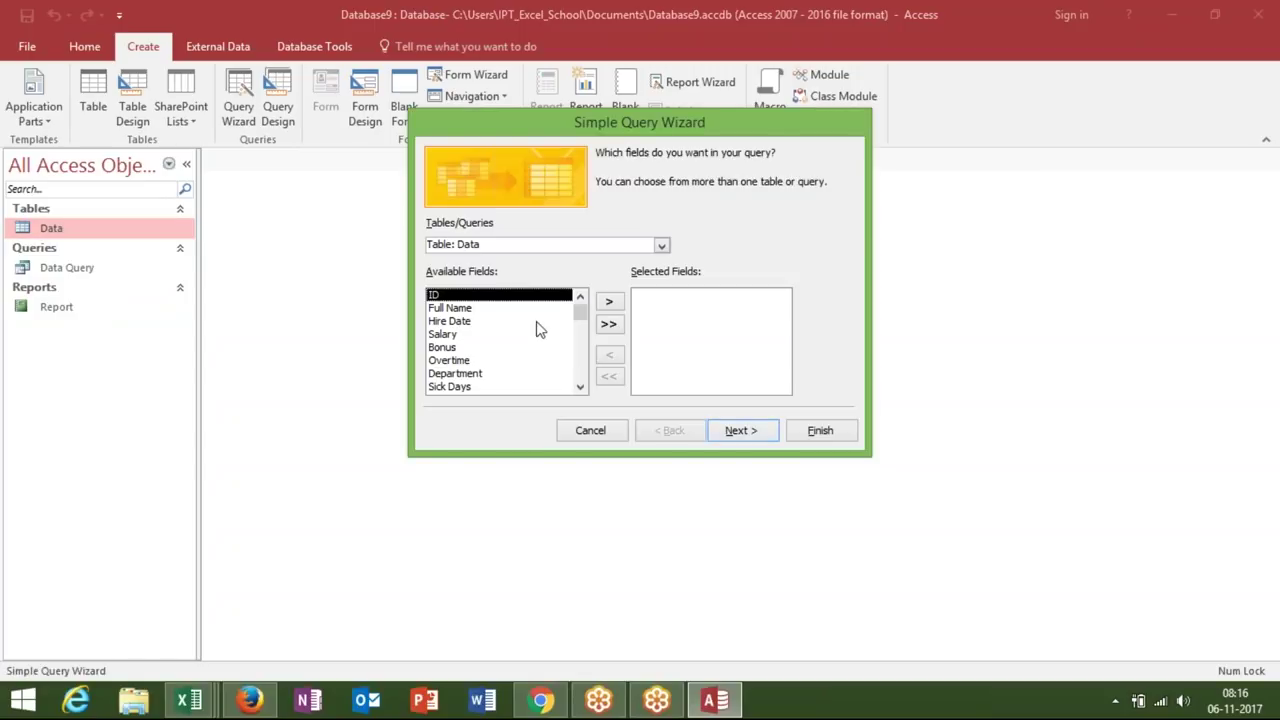
click(661, 246)
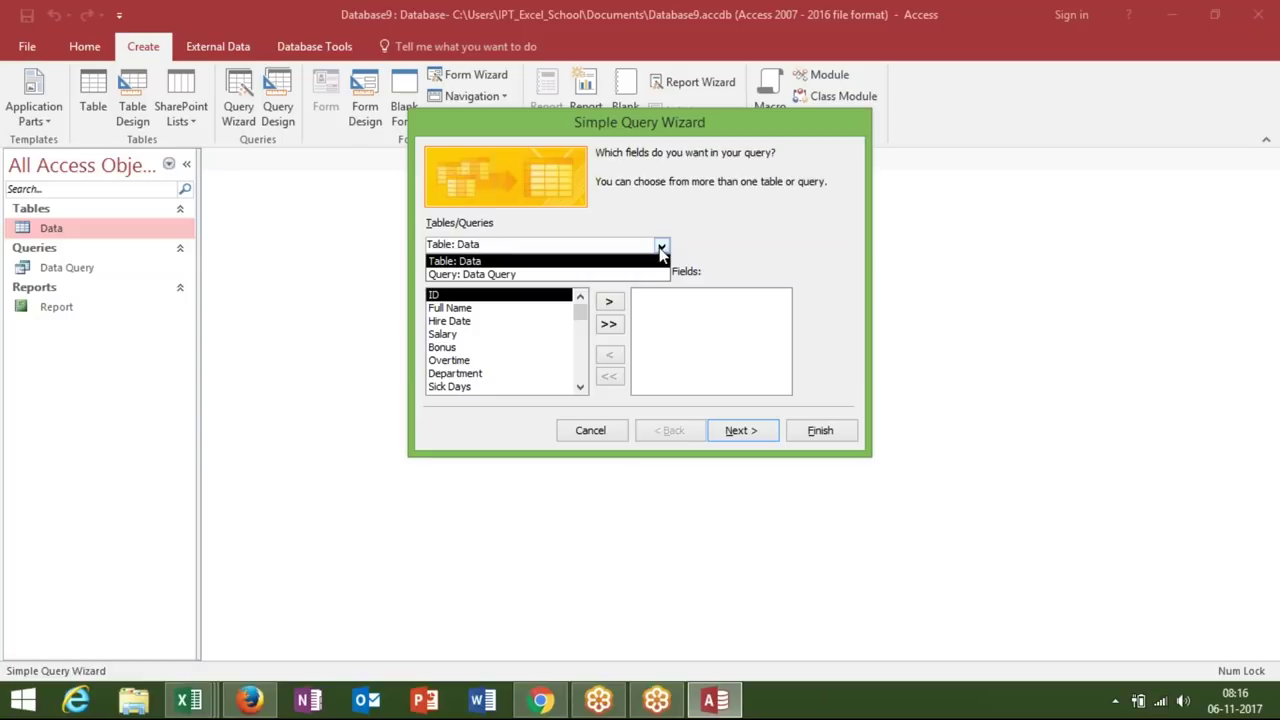
click(661, 253)
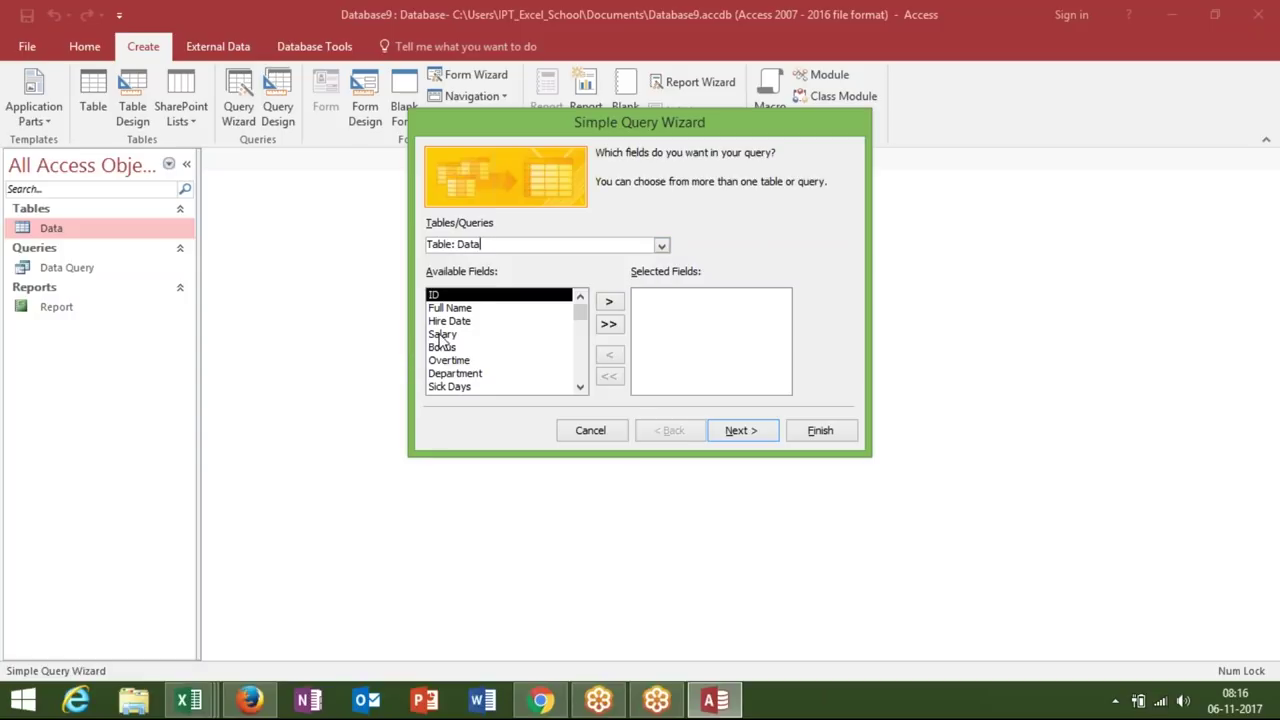
- Pick Salary and Department as the query's fields, dropping Full Name
click(460, 310)
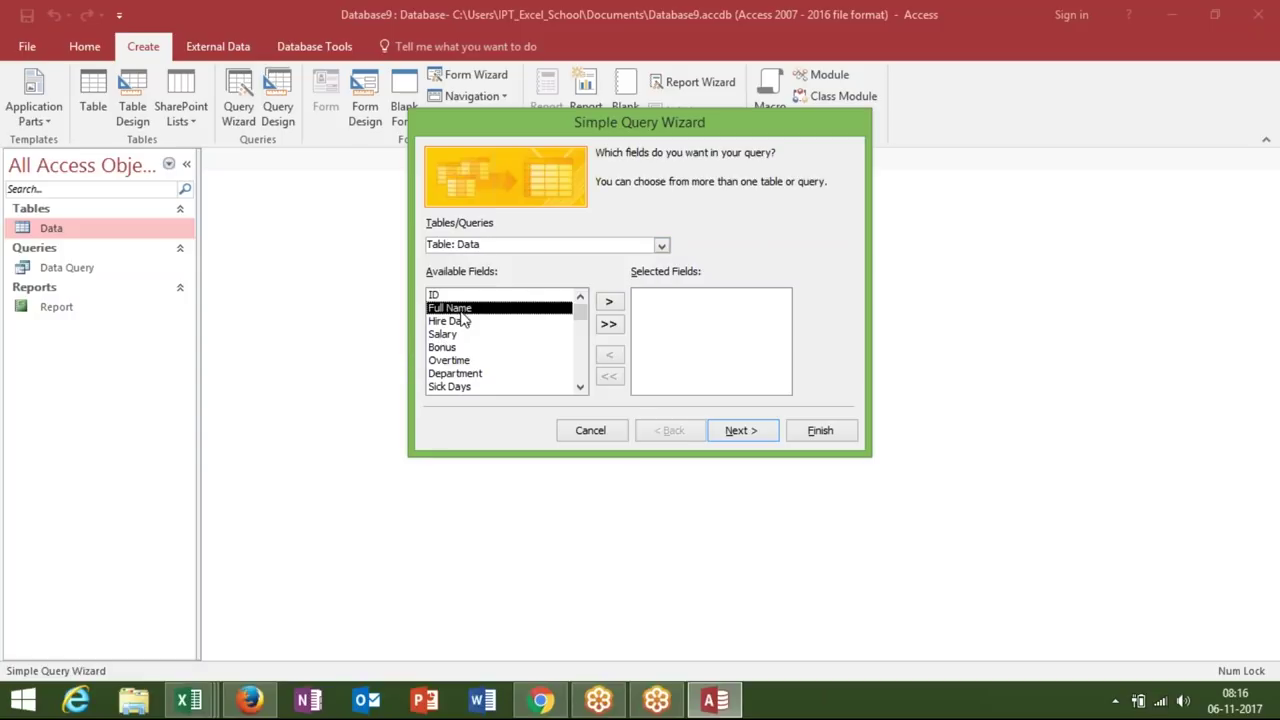
click(618, 304)
click(450, 321)
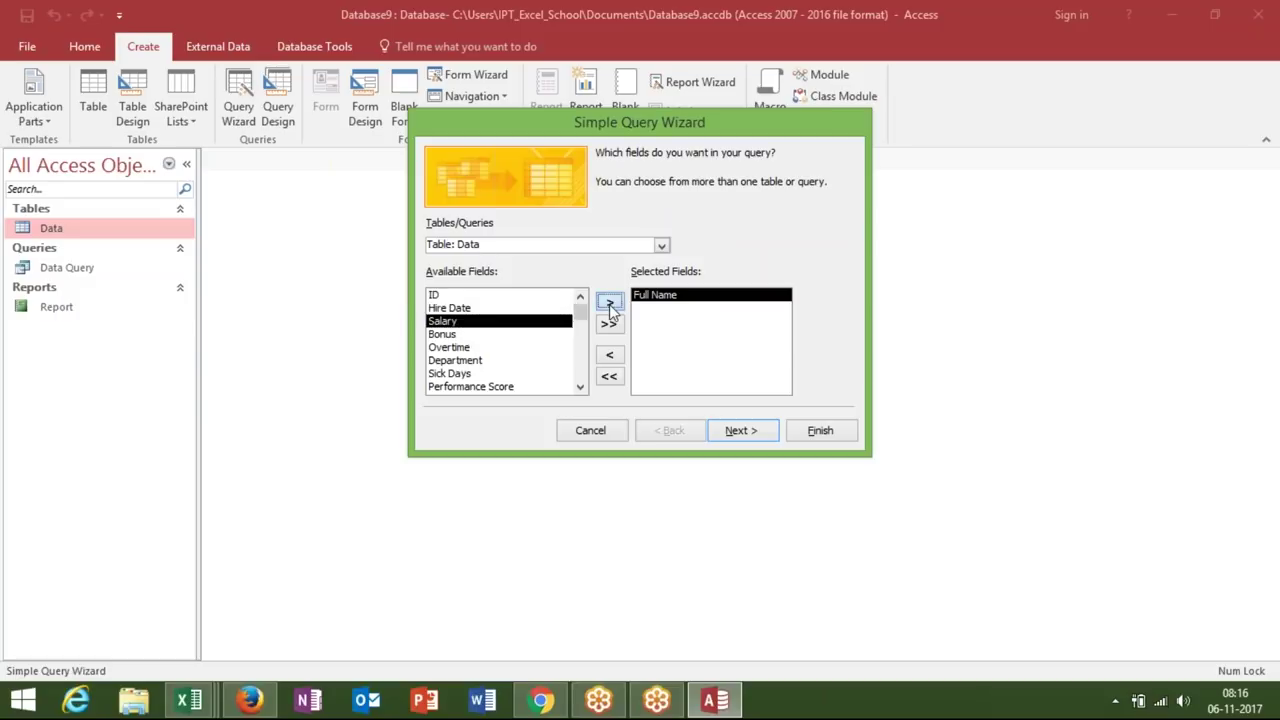
click(610, 304)
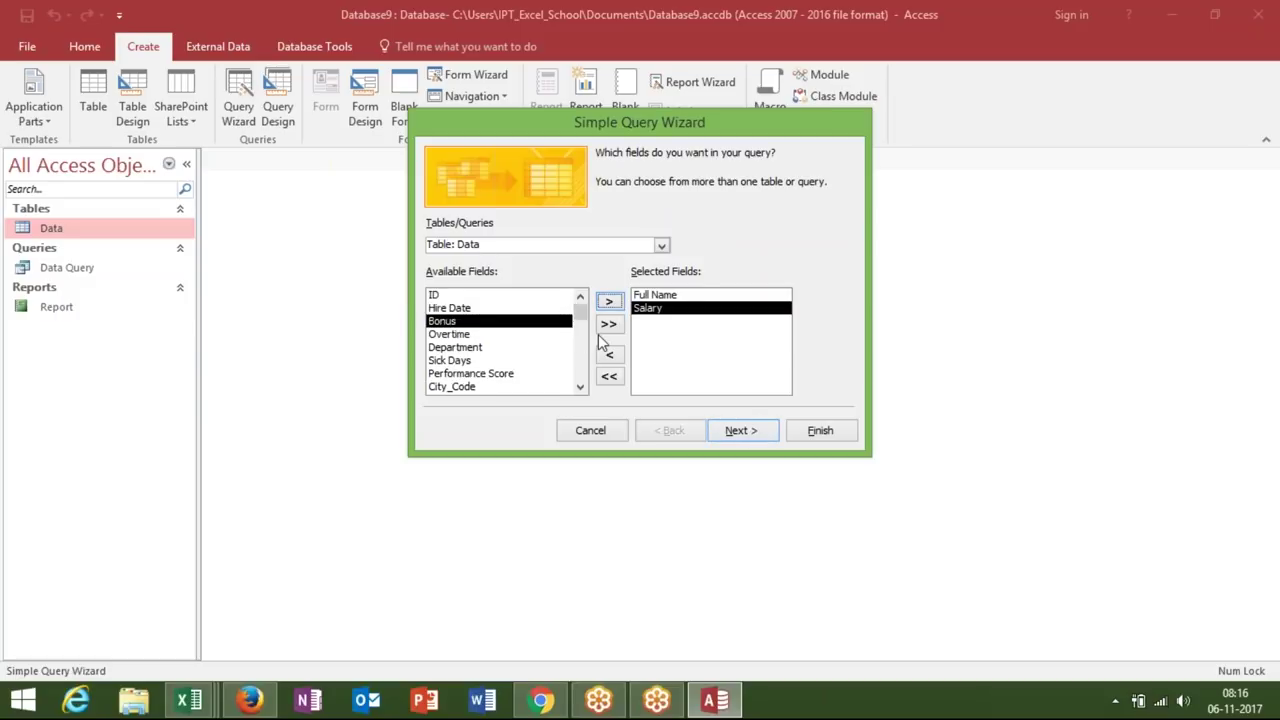
click(460, 349)
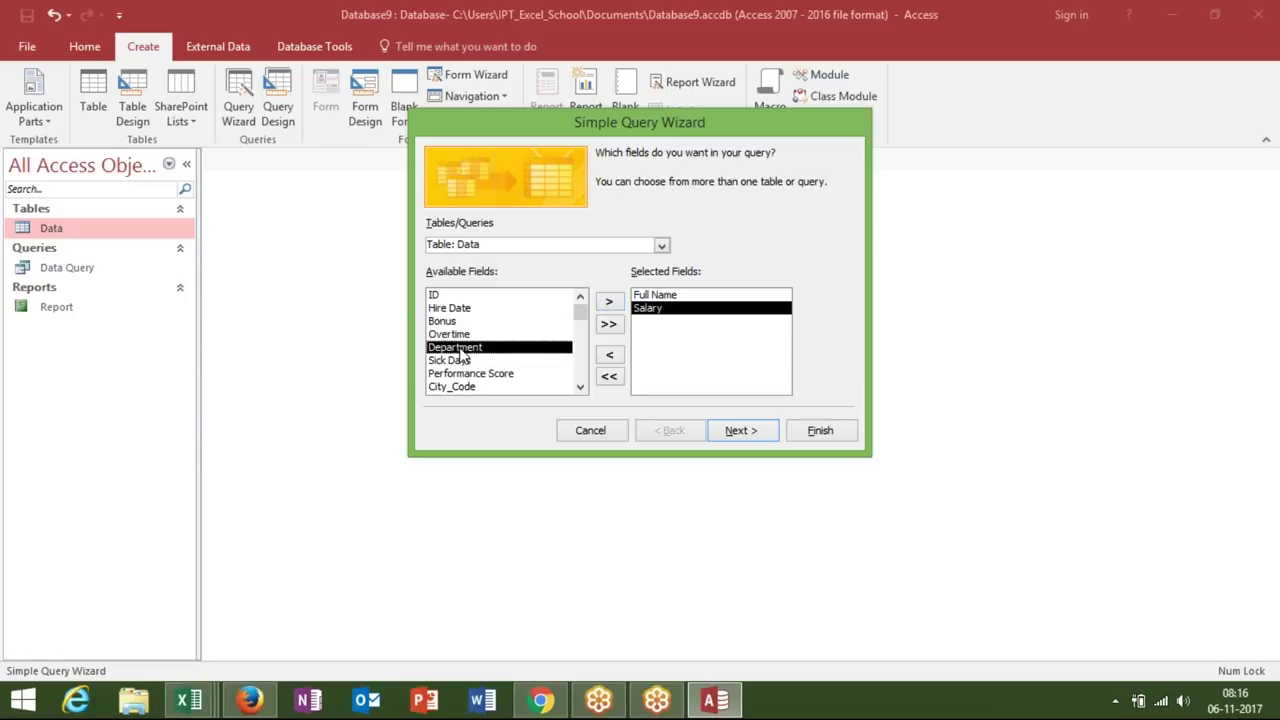
click(610, 302)
click(655, 297)
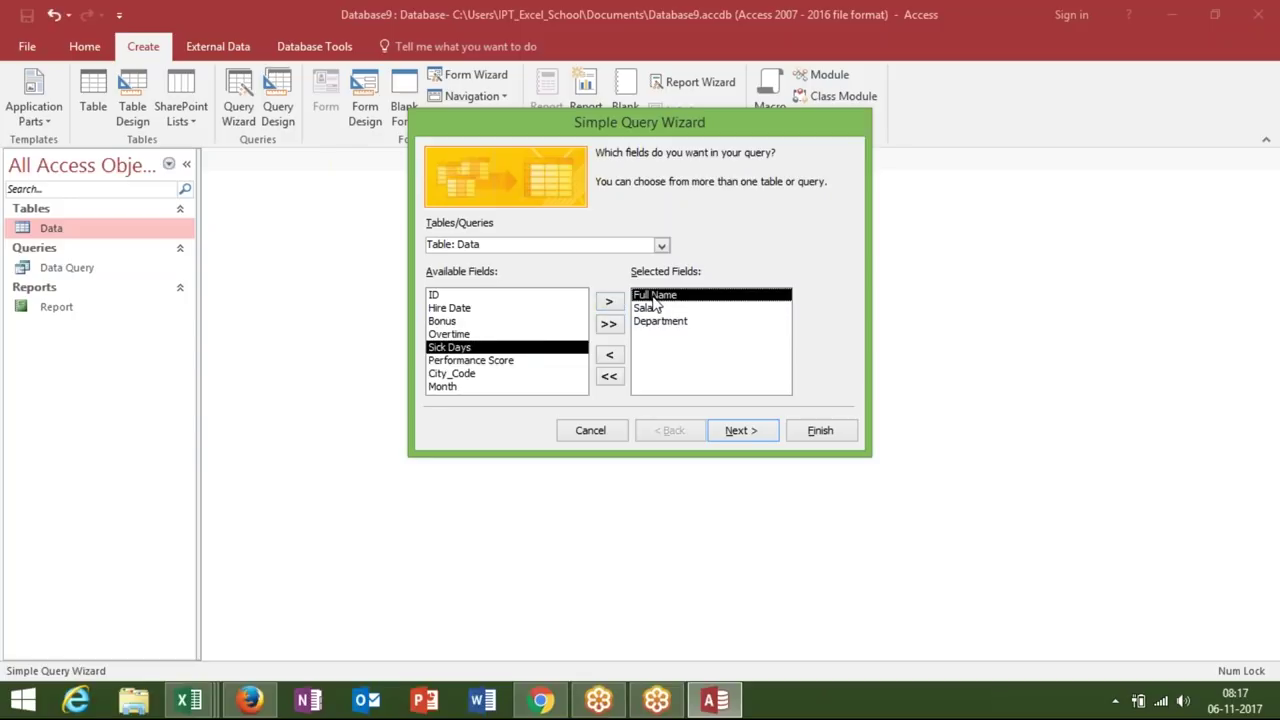
click(606, 358)
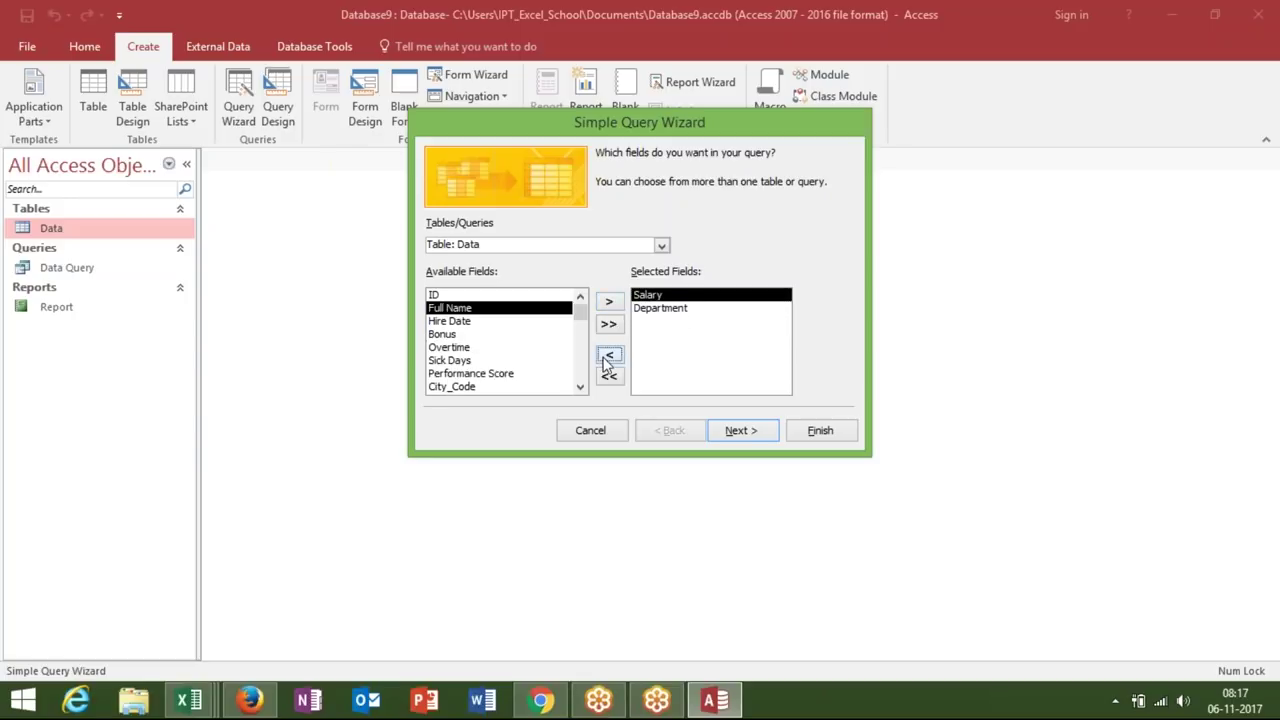
click(740, 432)
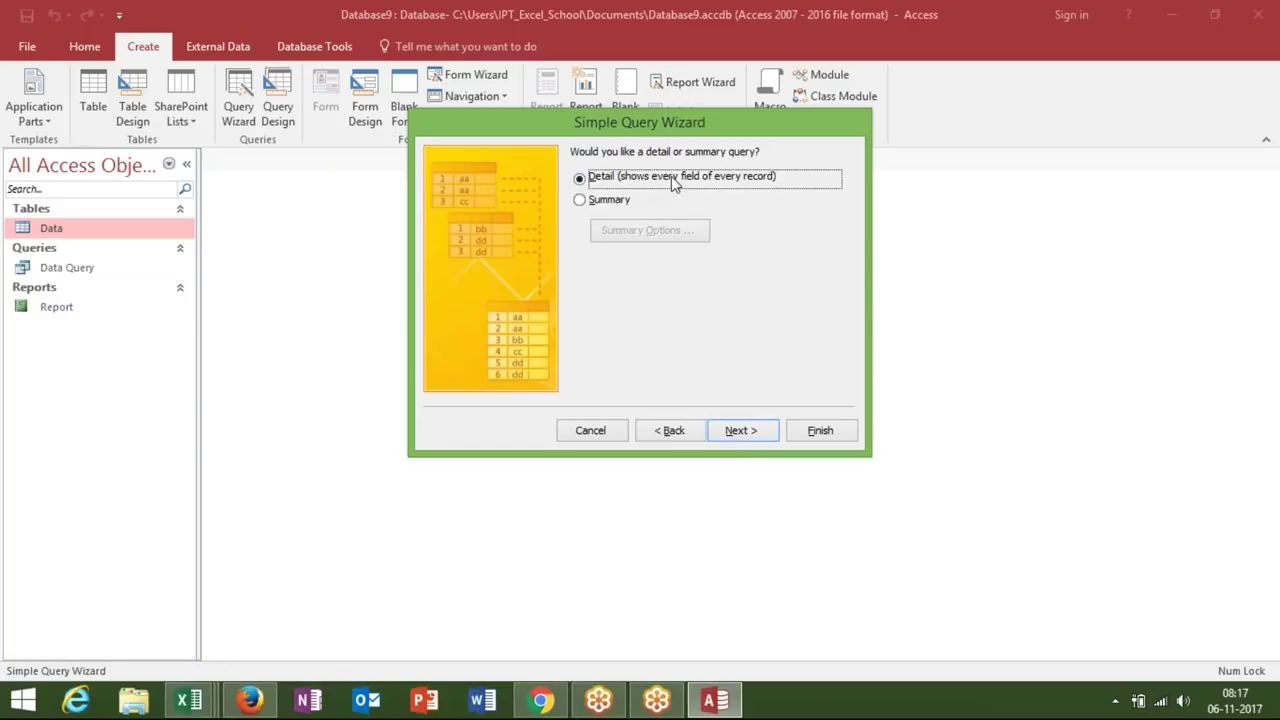
- Make it a summary query summing Salary and finish it as Data Query1
click(599, 202)
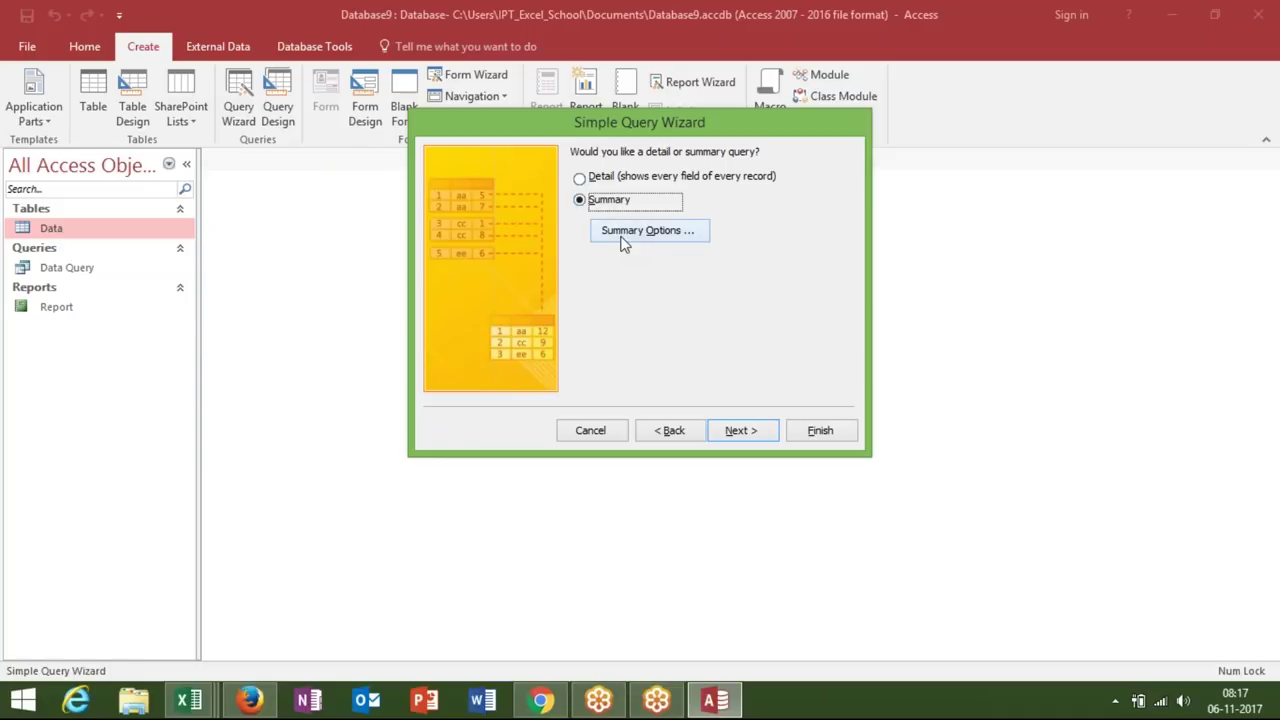
click(623, 240)
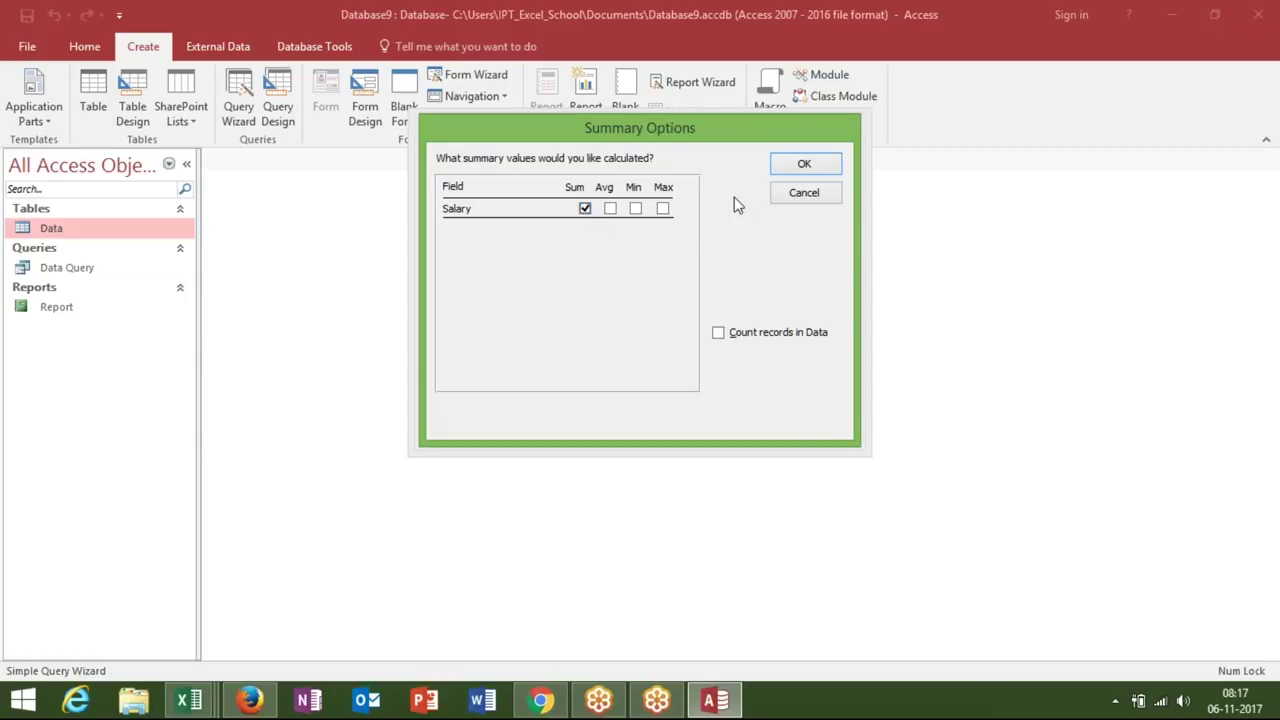
click(821, 168)
click(740, 432)
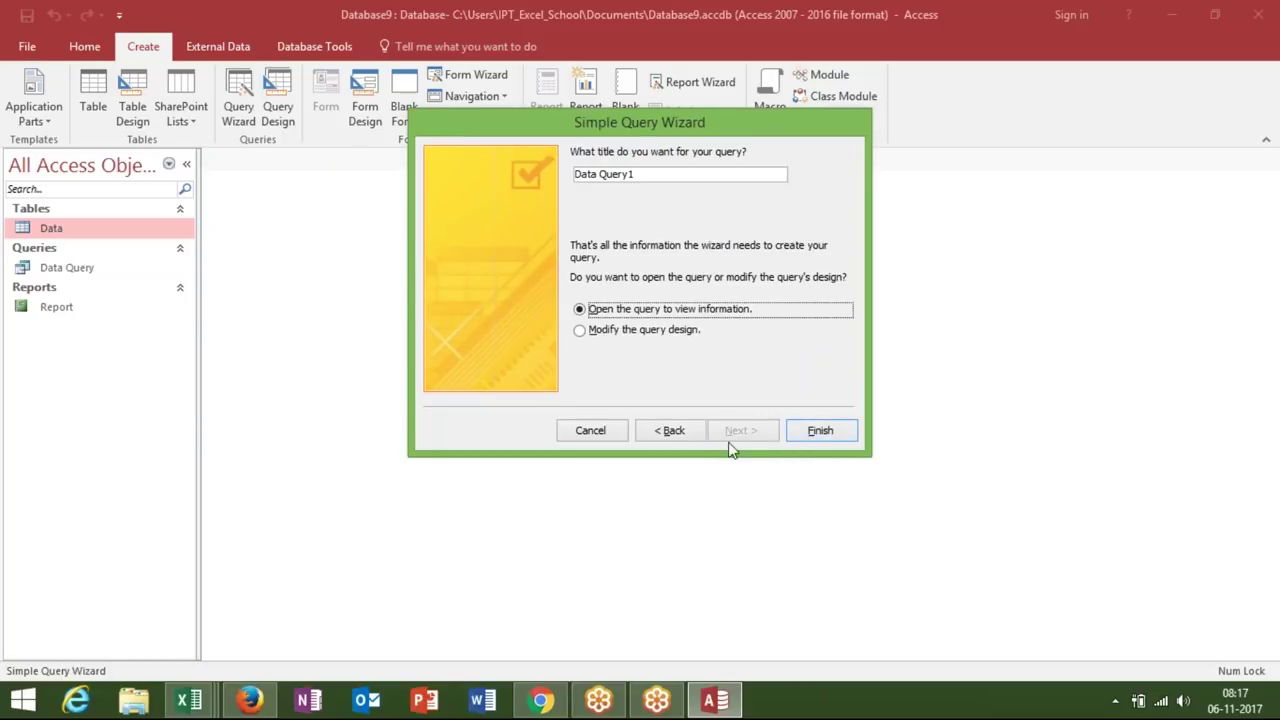
click(819, 431)
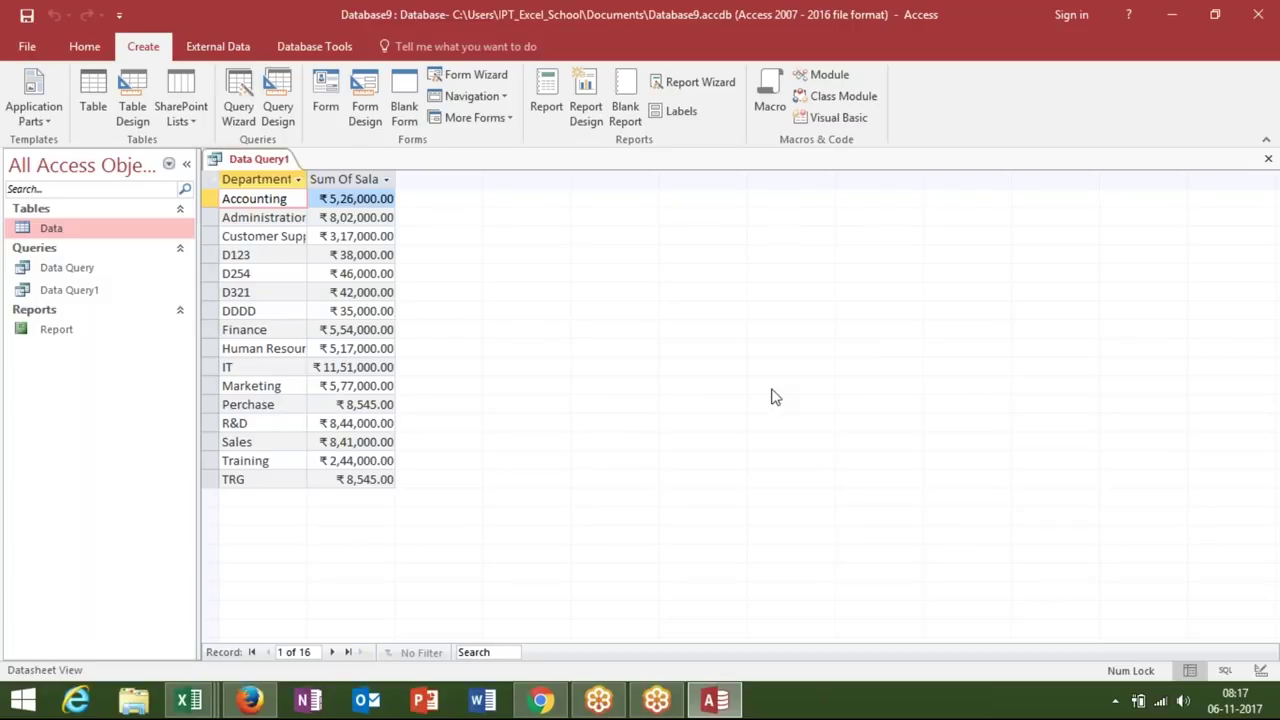
- Close Data Query1, discard an empty Query Design, and launch the Query Wizard
click(1268, 159)
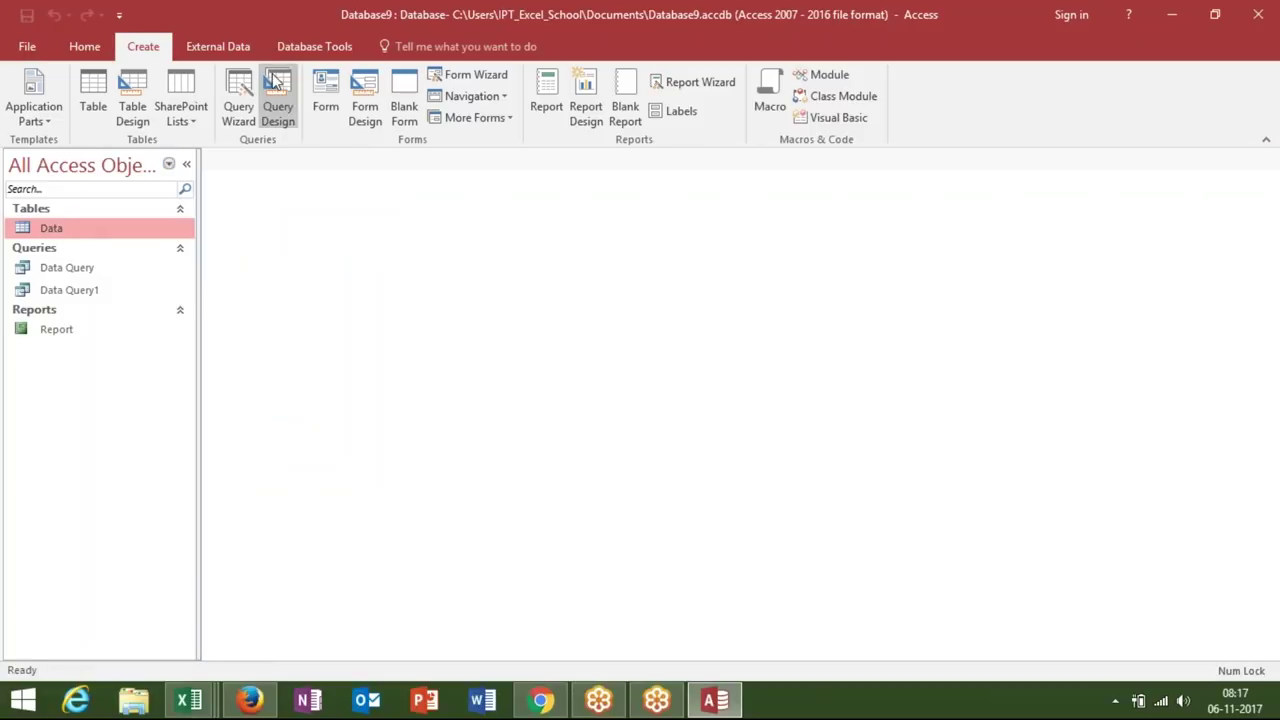
click(278, 112)
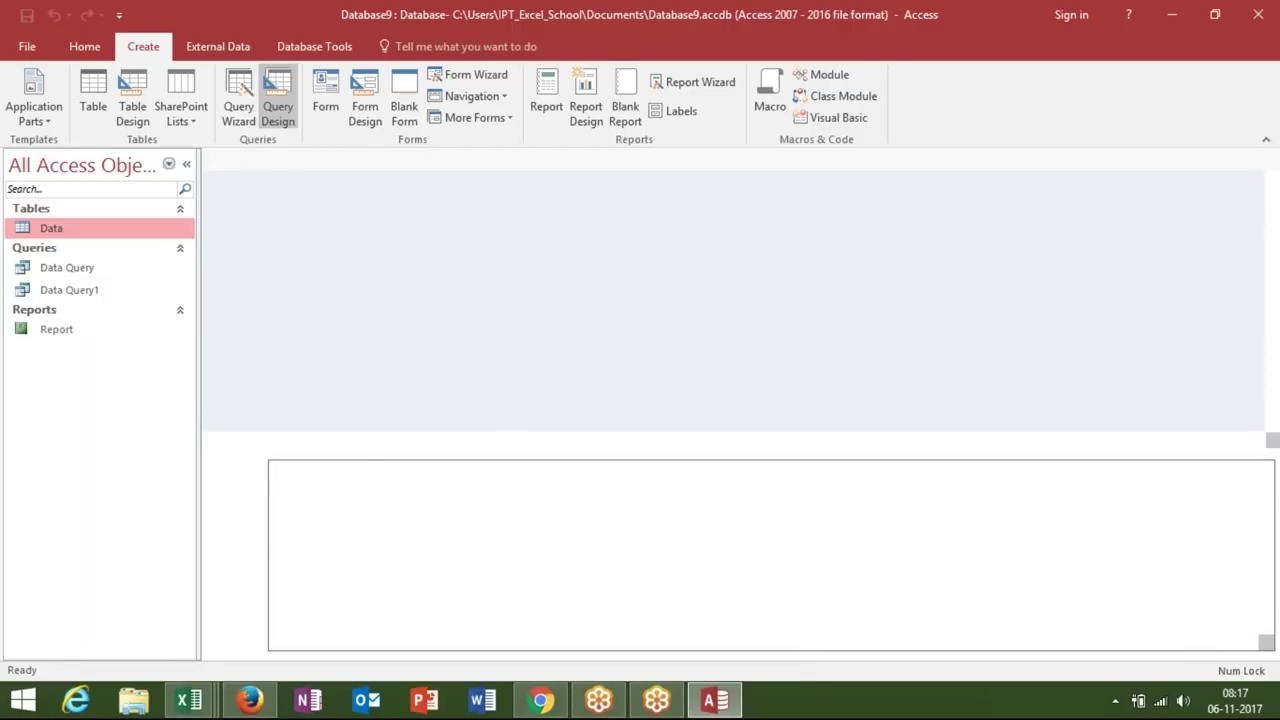
click(776, 209)
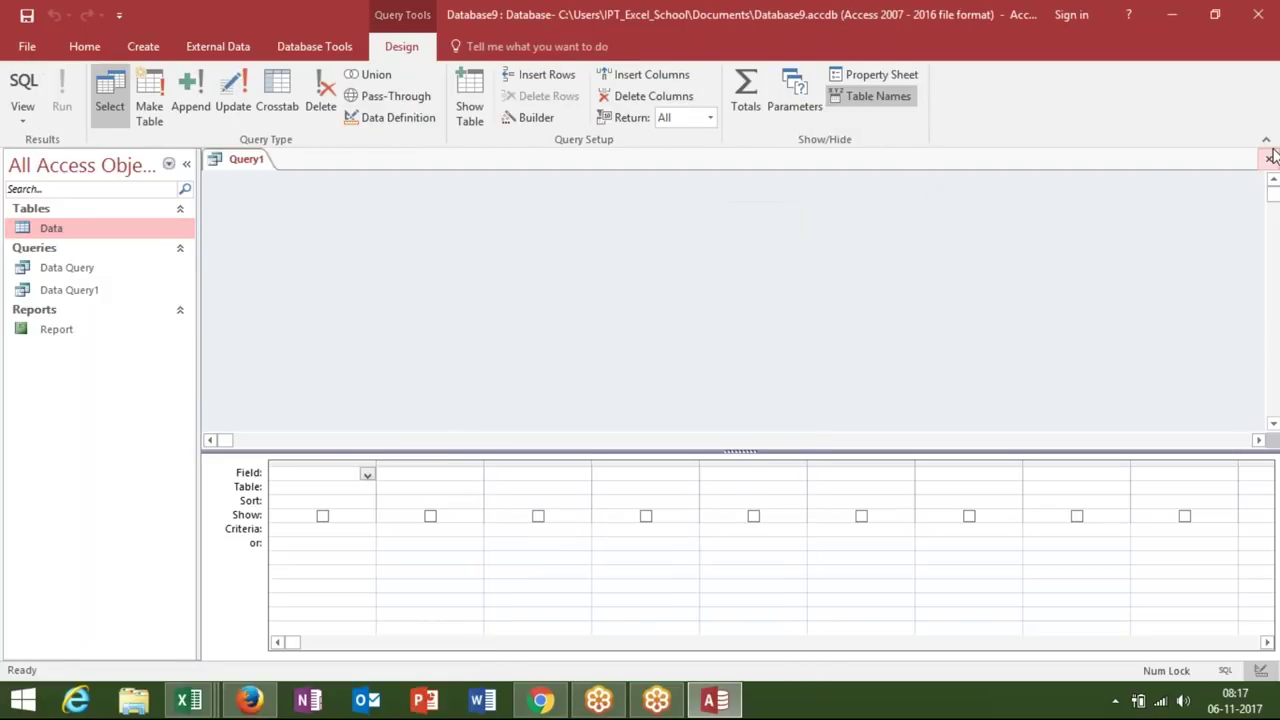
click(1268, 159)
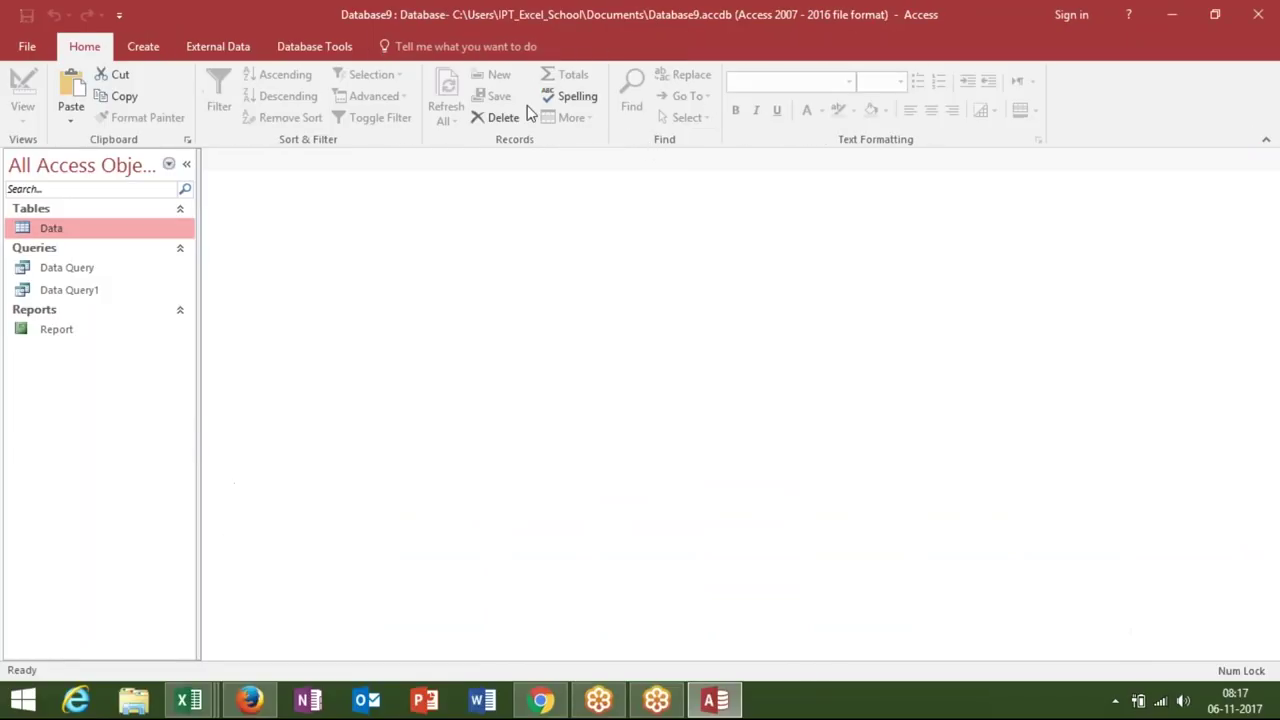
click(141, 46)
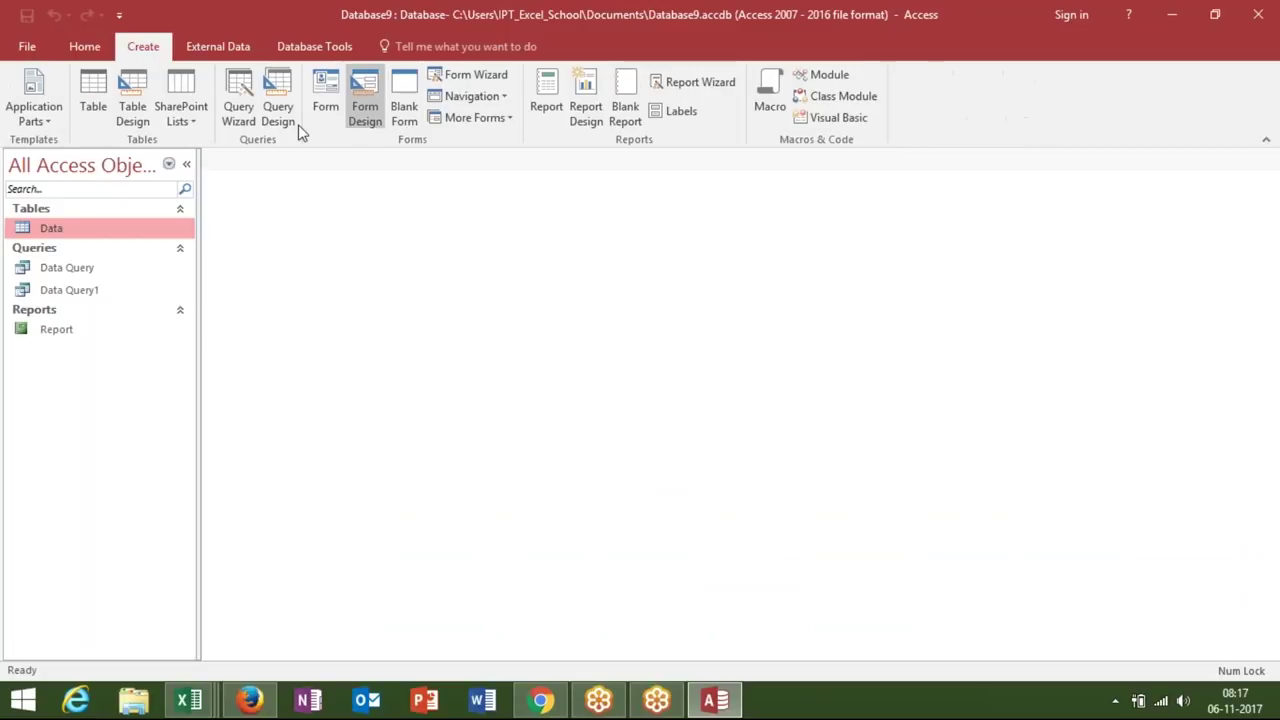
click(240, 115)
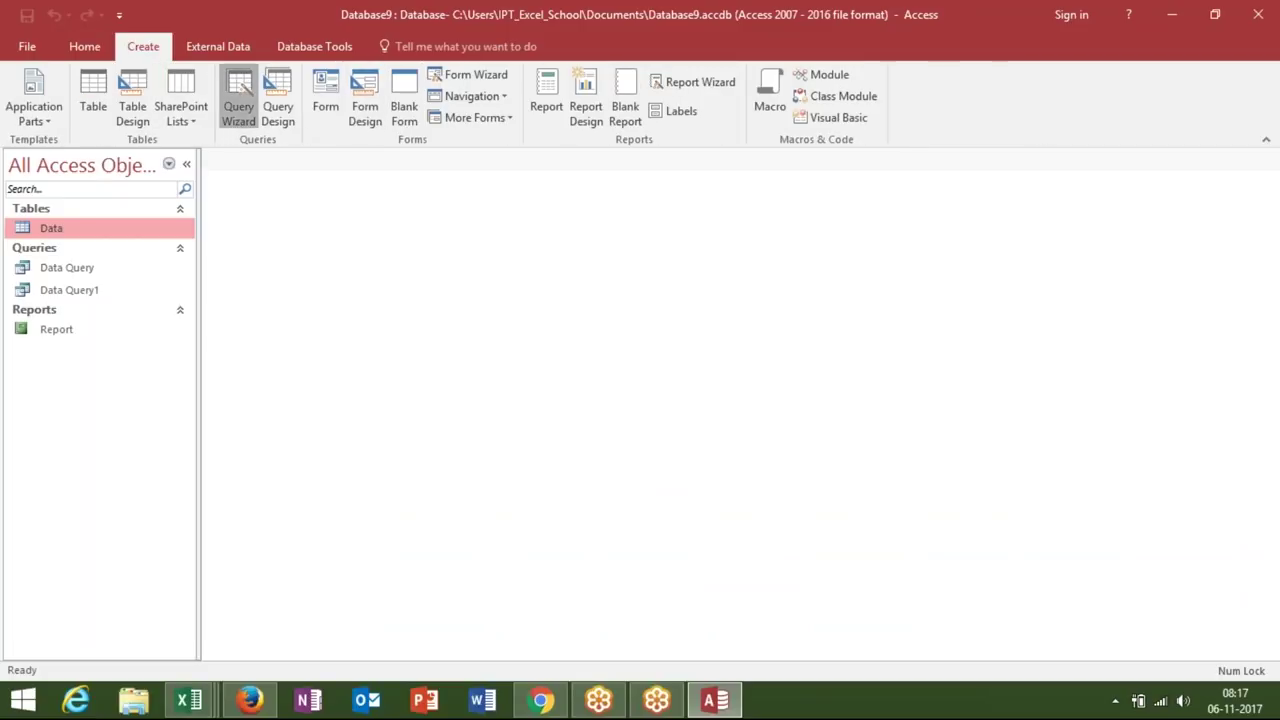
- Start the Simple Query Wizard on Data with the Department and Full Name fields
click(716, 445)
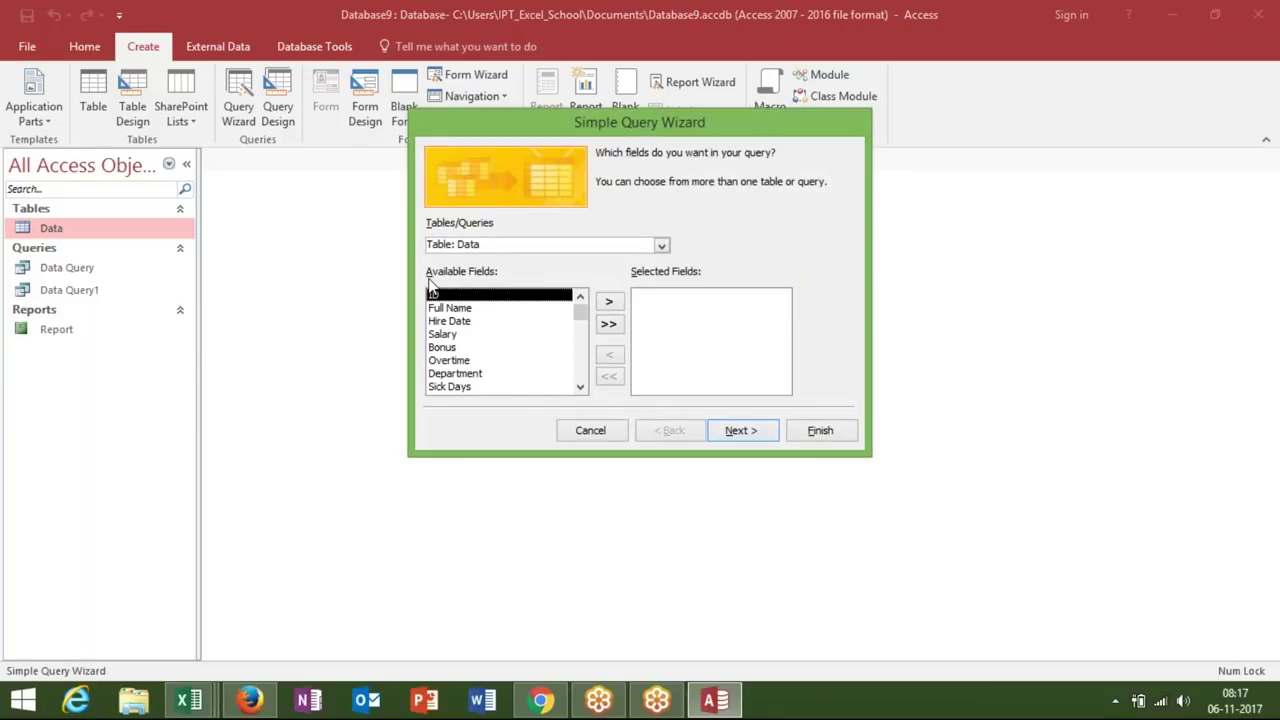
click(452, 374)
click(609, 301)
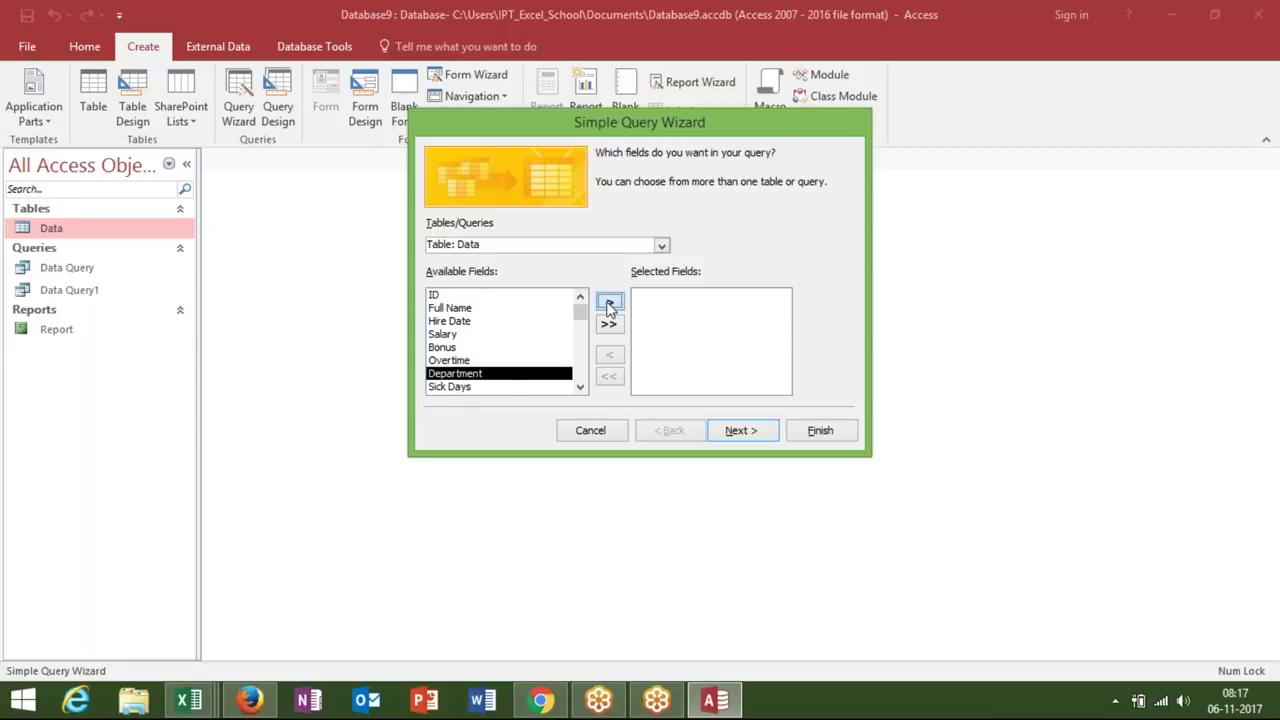
click(452, 312)
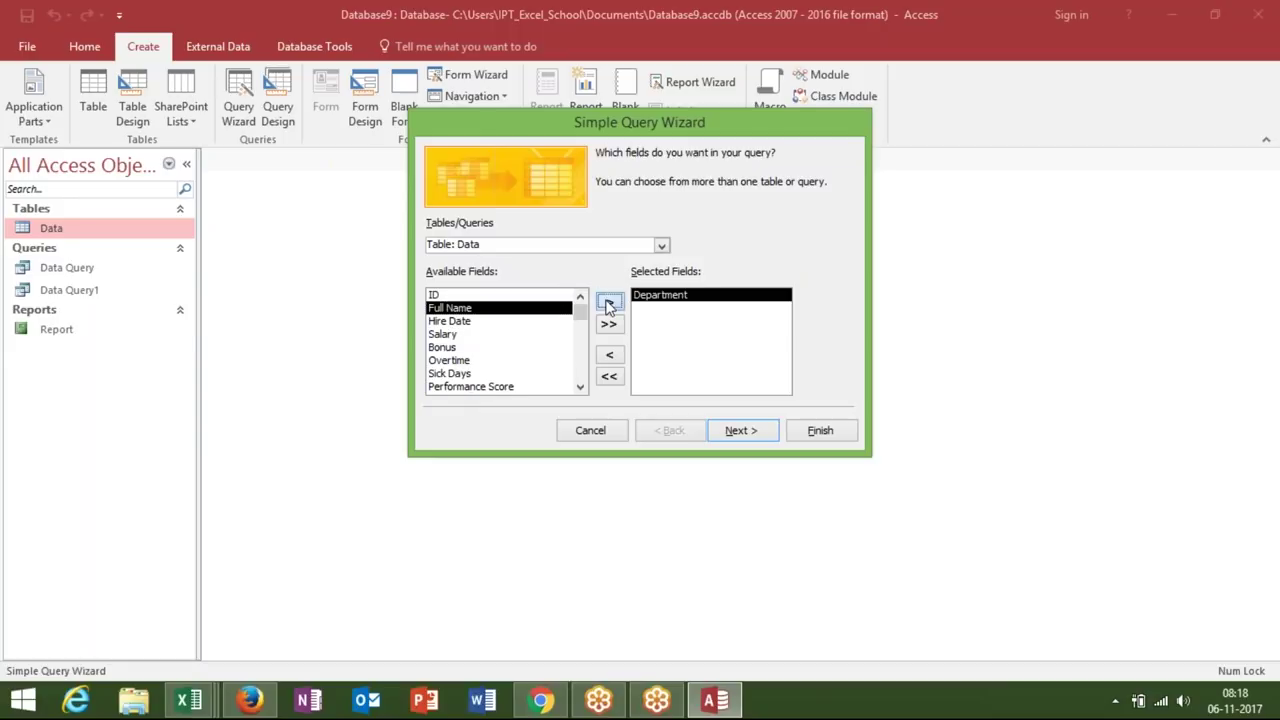
click(609, 301)
click(740, 432)
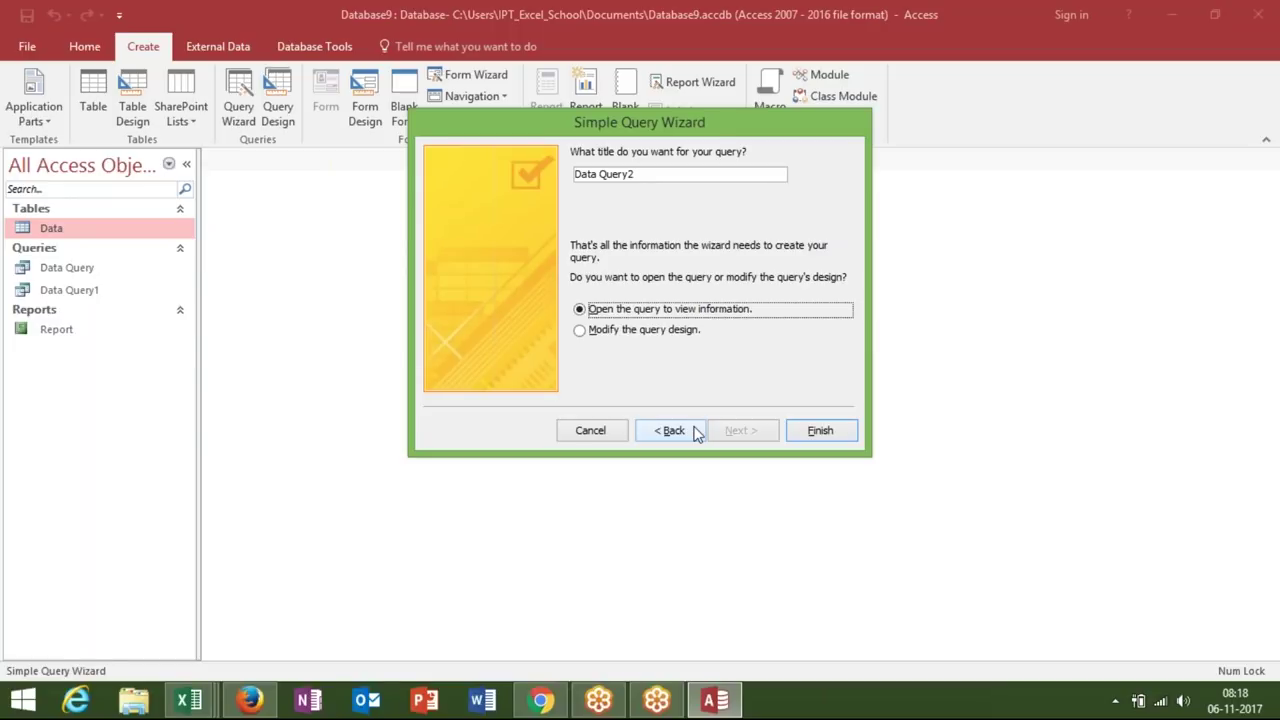
- Go back and replace Full Name with Salary in the chosen fields
click(672, 431)
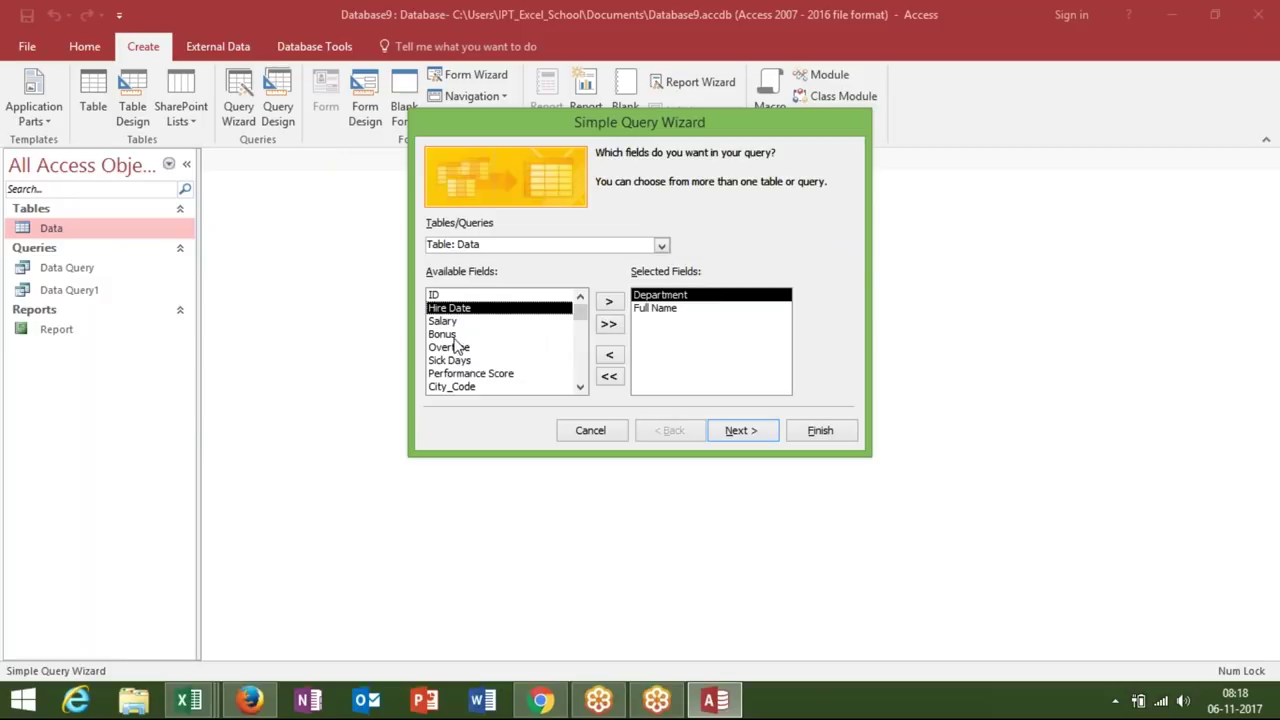
click(672, 309)
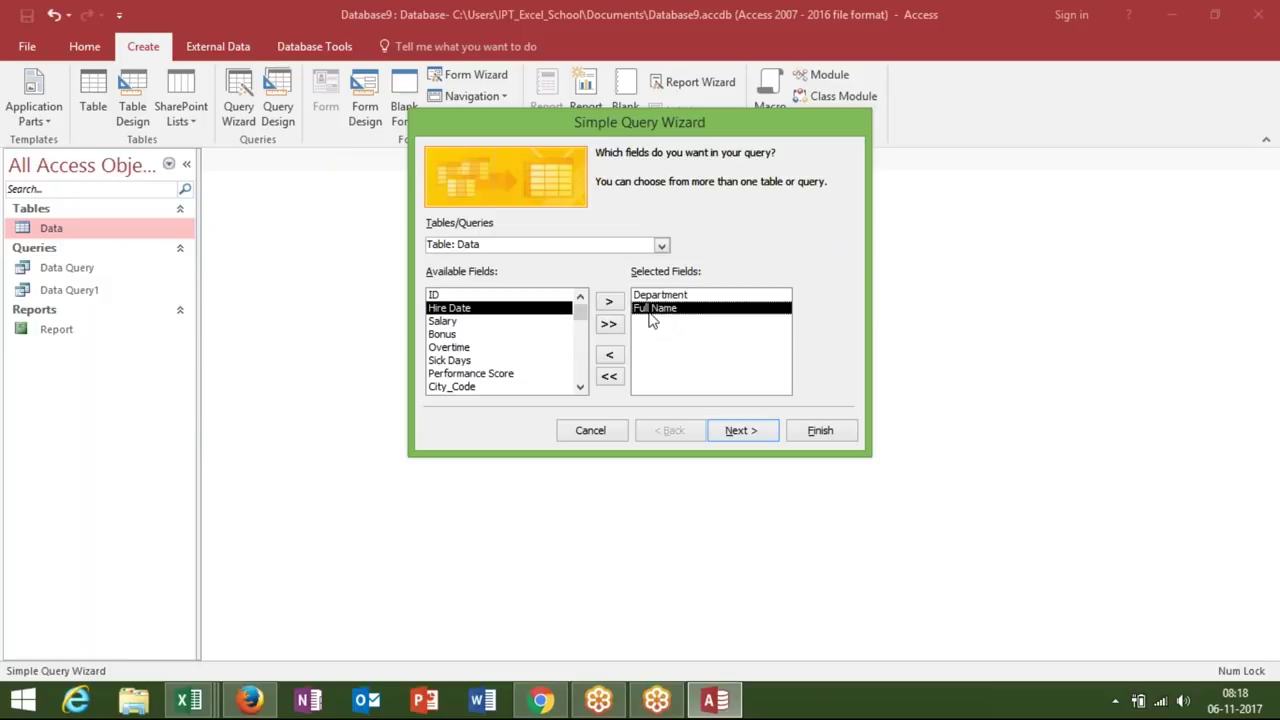
click(608, 356)
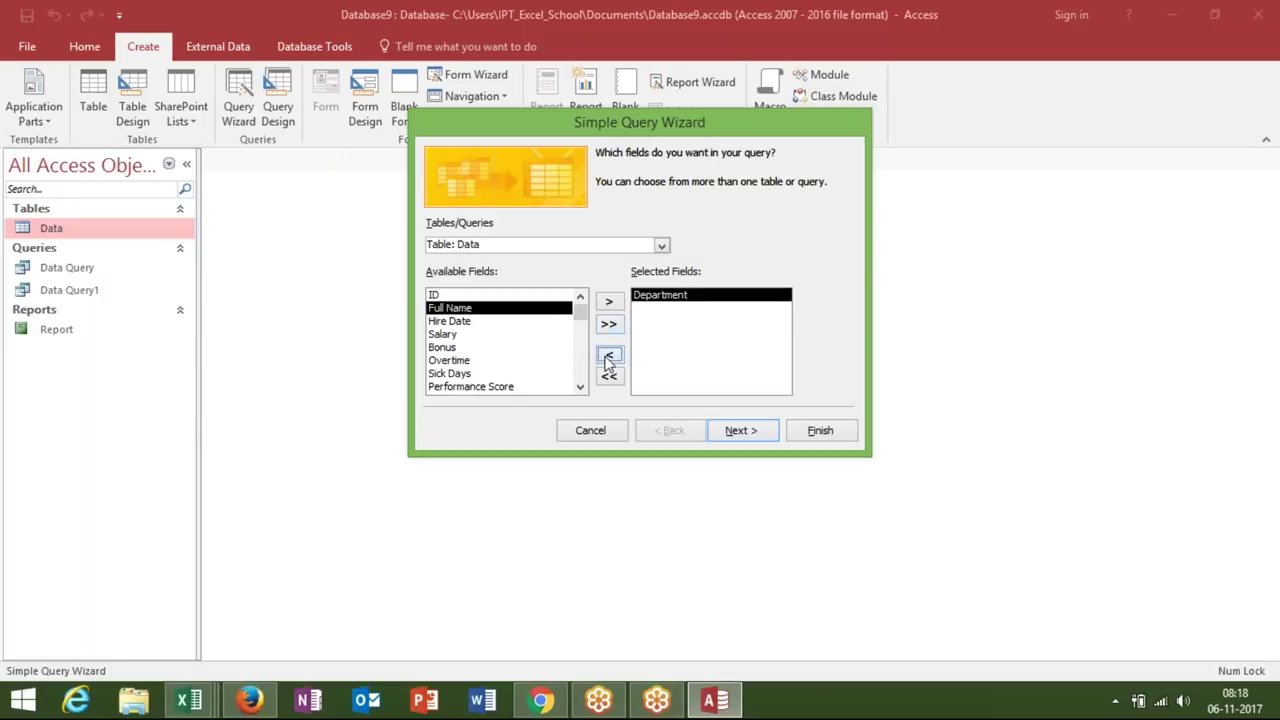
click(456, 336)
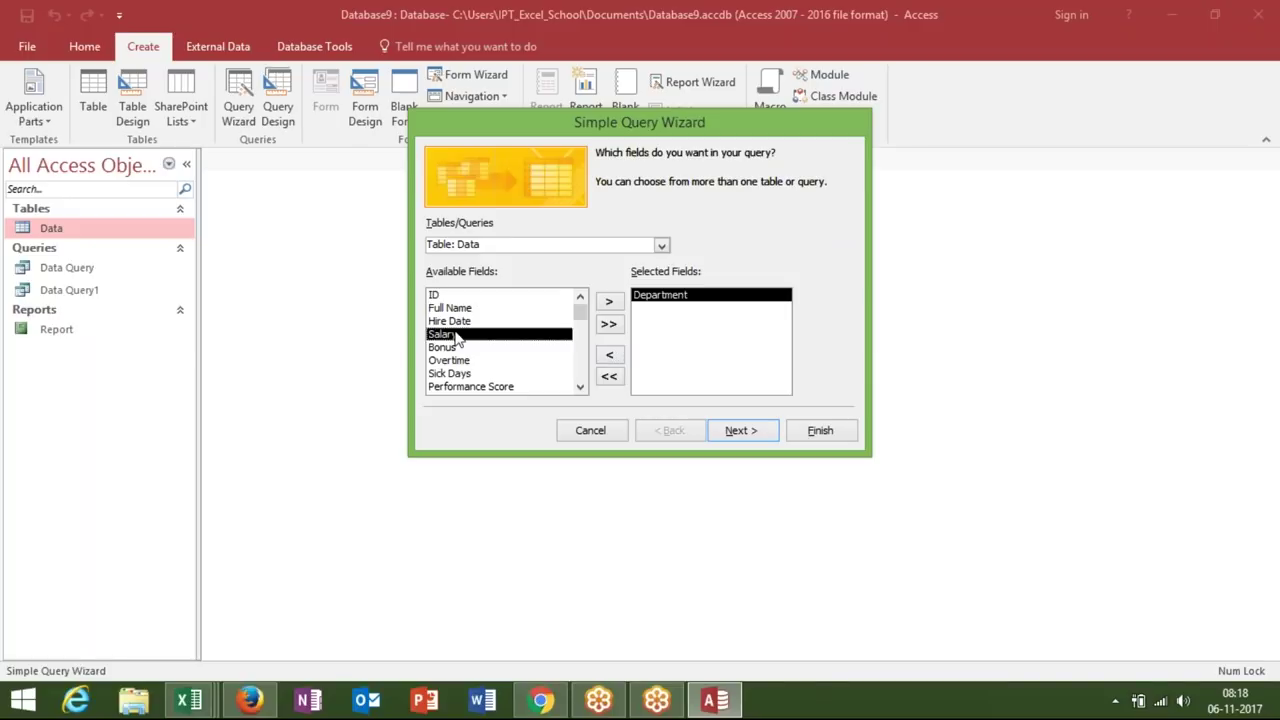
click(609, 302)
- Make it a Summary query with Count records in Data ticked, finishing as Data Query2
click(740, 430)
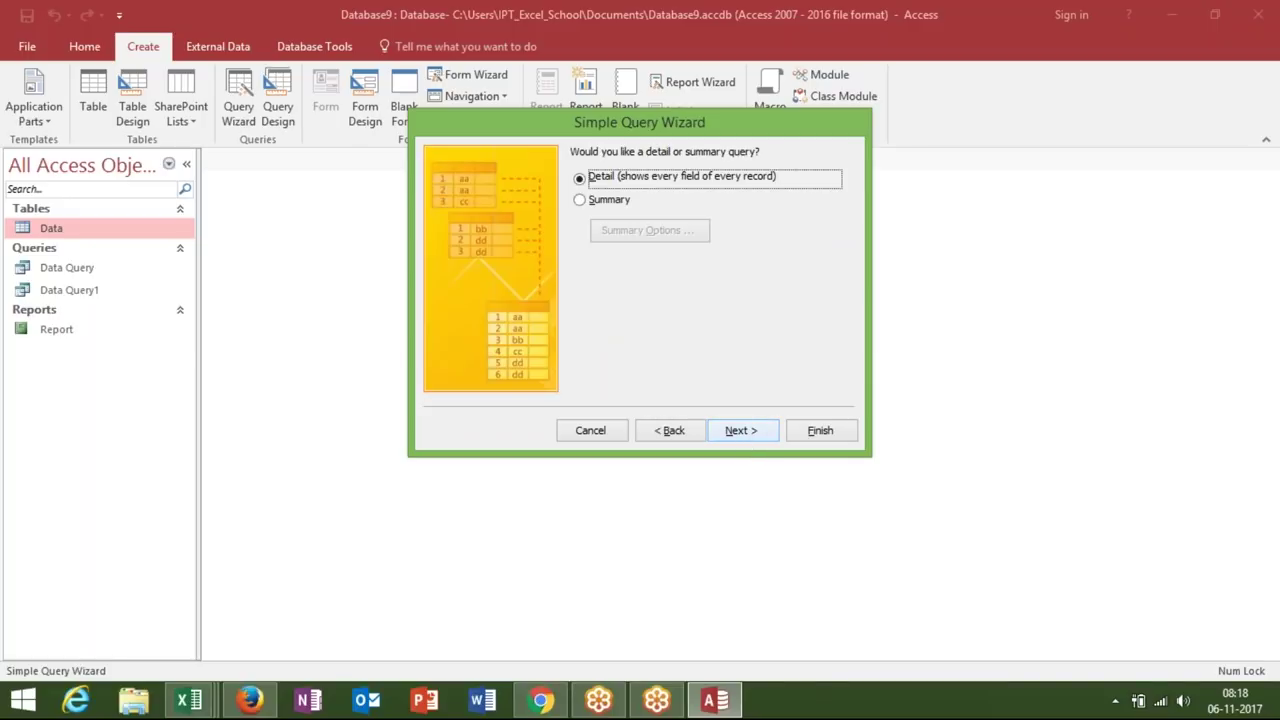
click(581, 201)
click(649, 231)
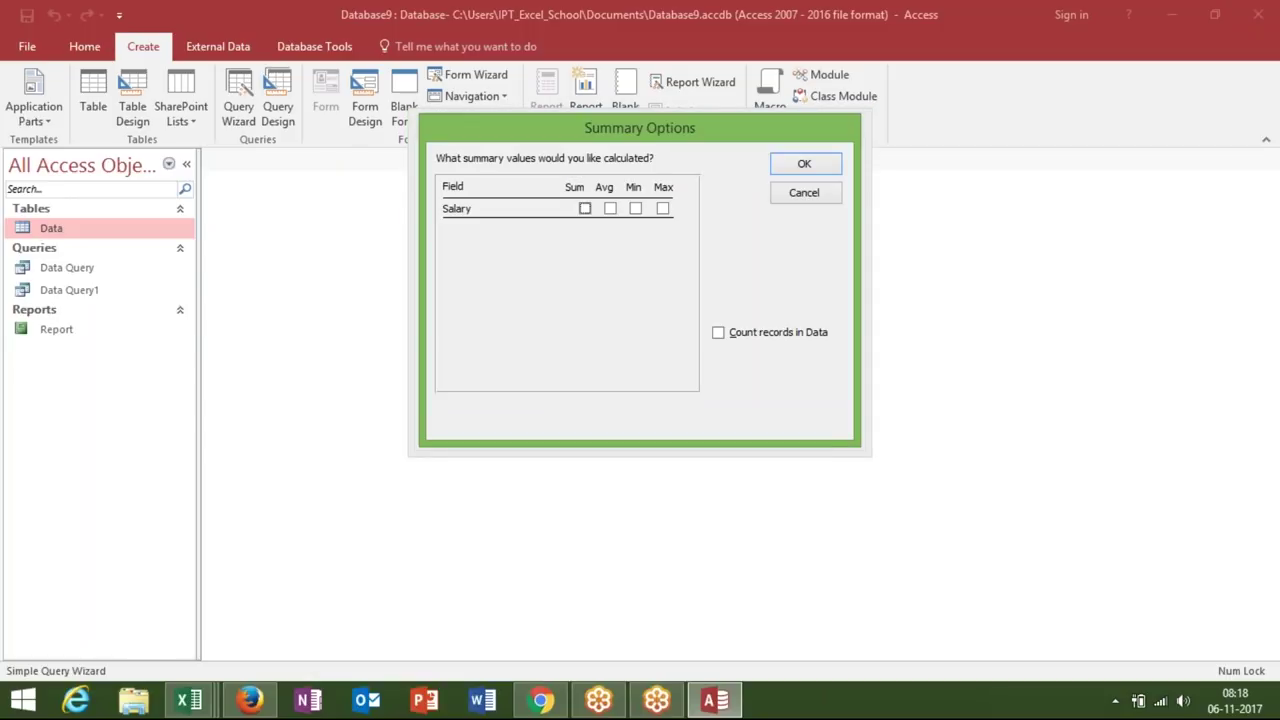
click(719, 334)
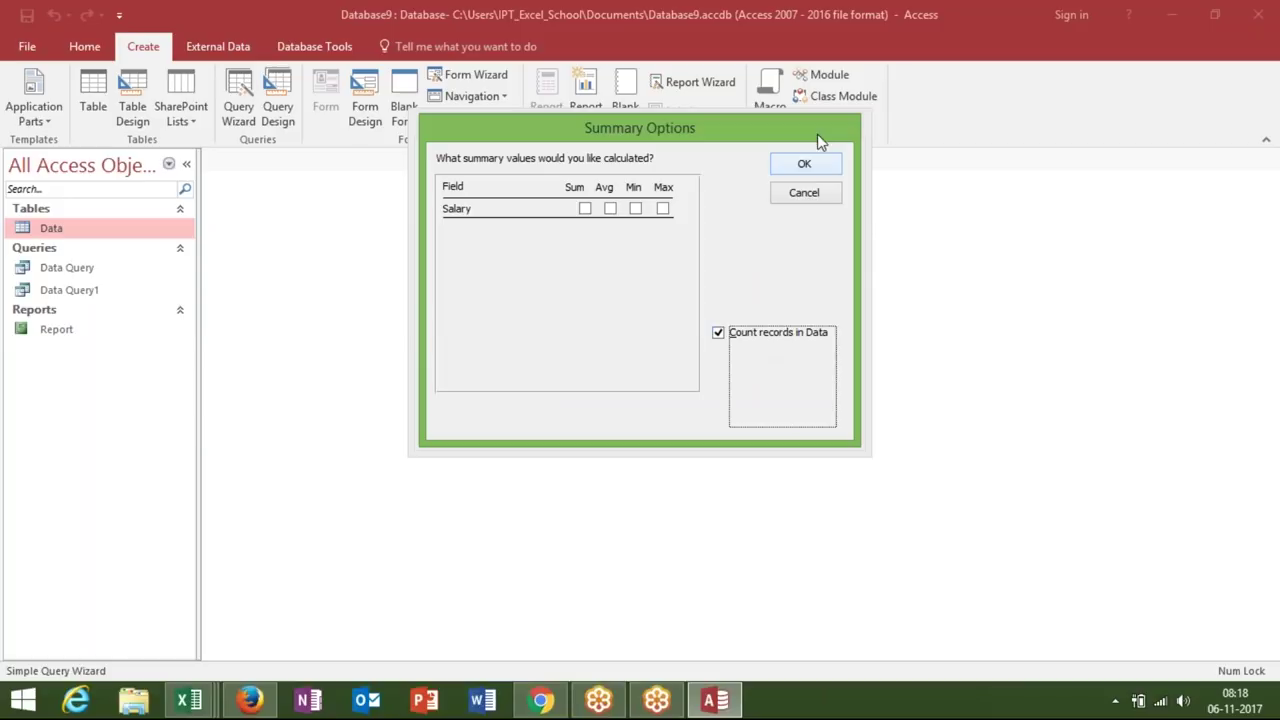
click(812, 168)
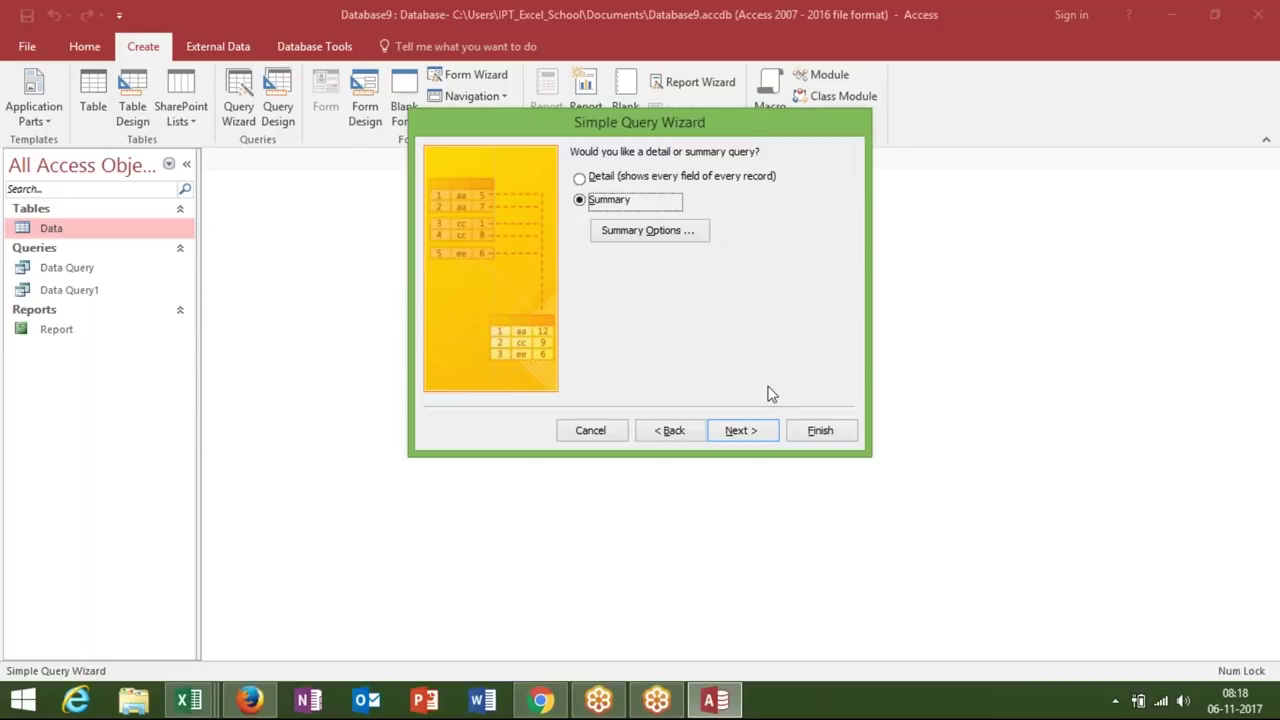
click(751, 434)
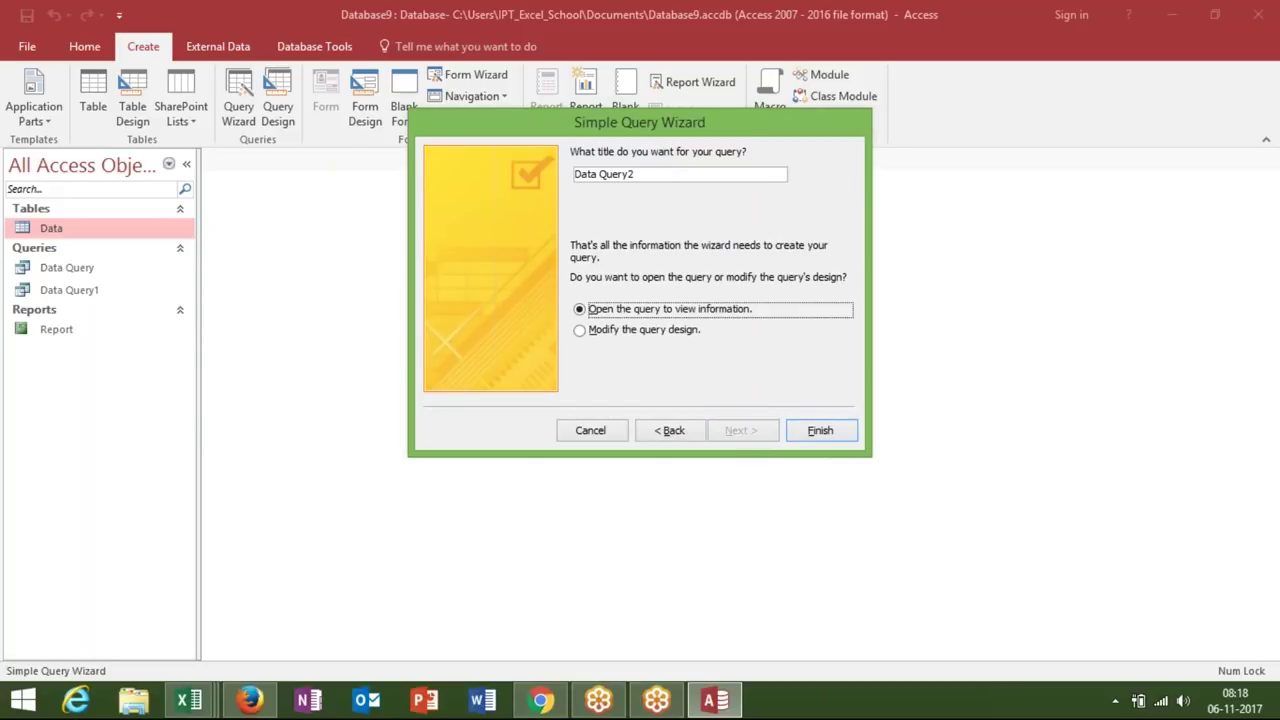
click(818, 432)
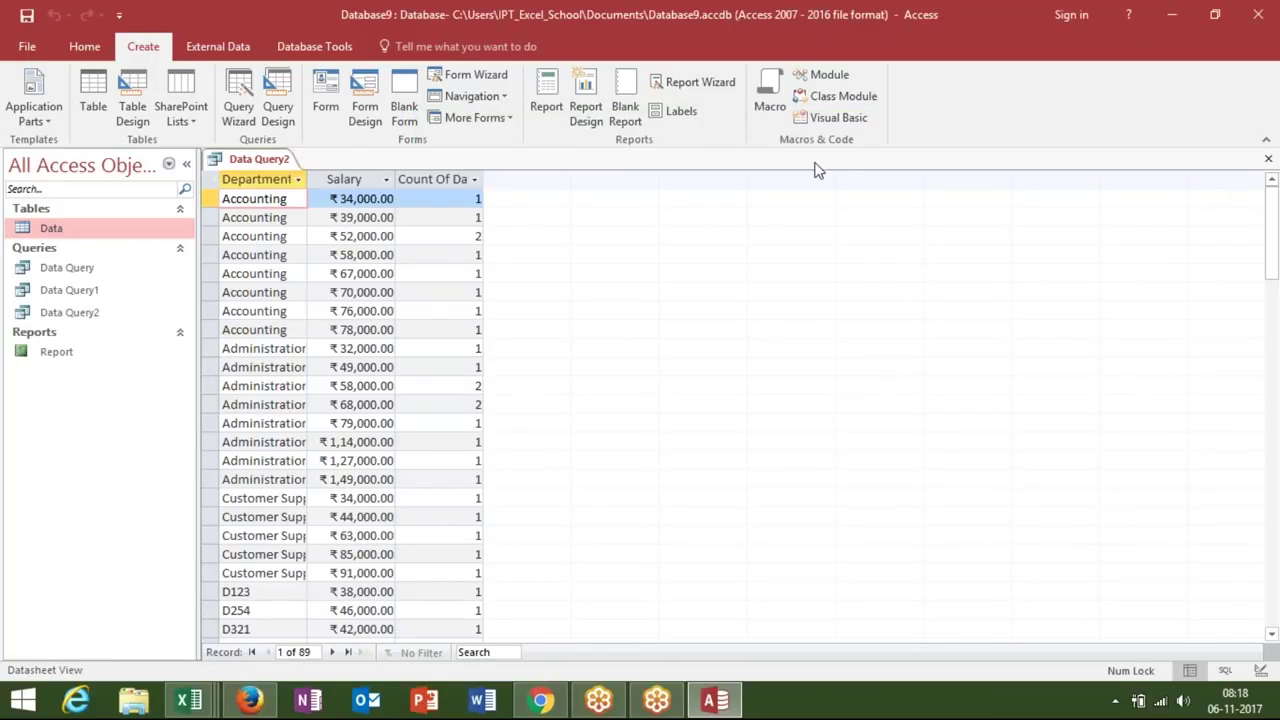
- Close the Data Query2 results and open Data Query2 in Design View
click(342, 179)
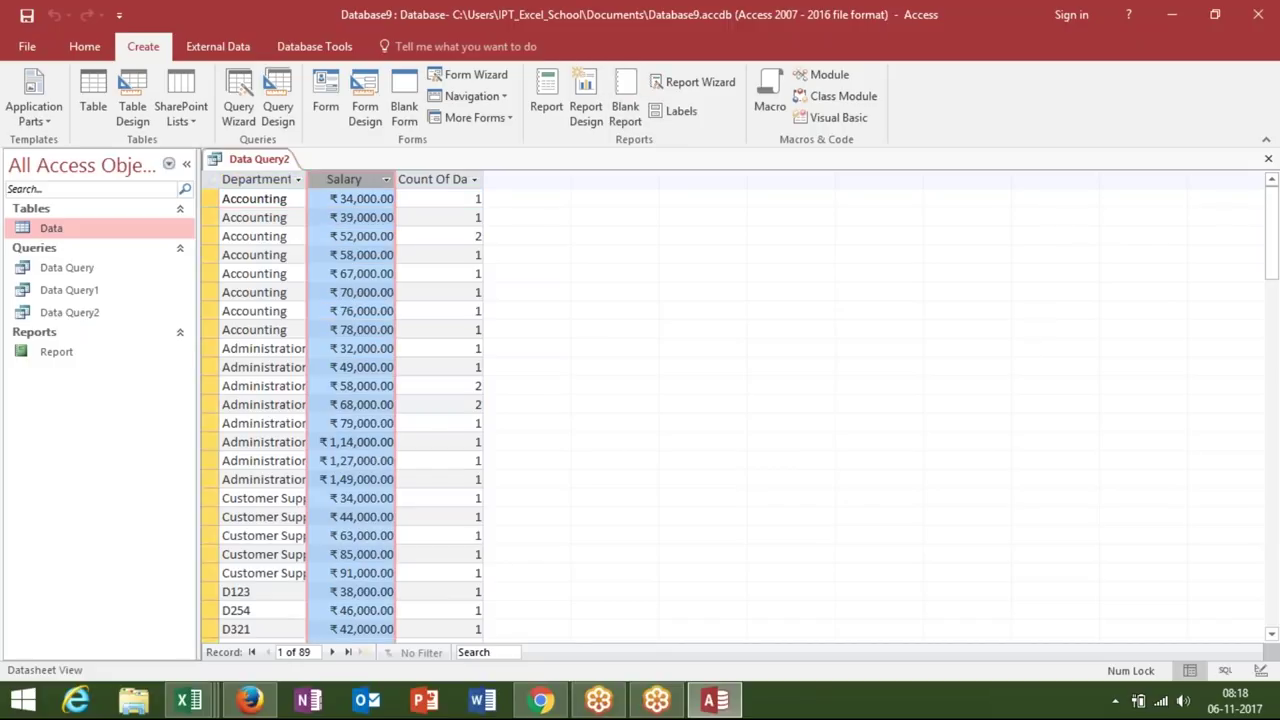
click(1268, 159)
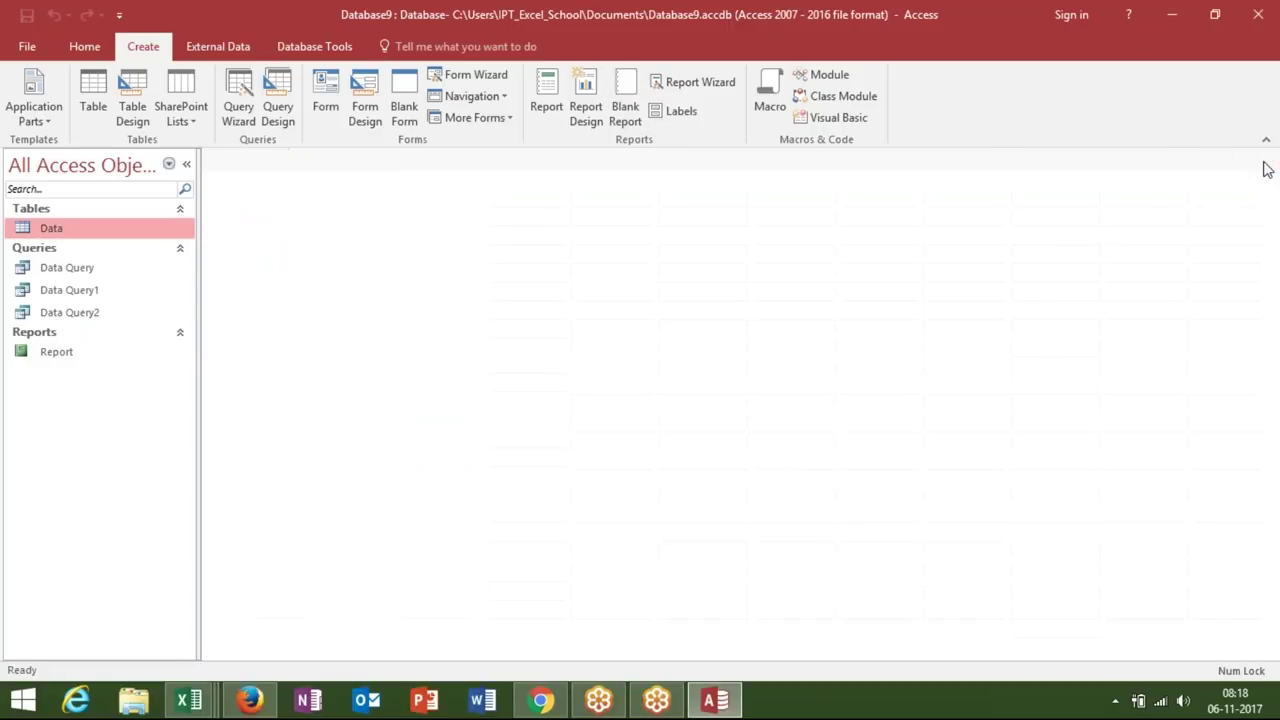
right_click(90, 243)
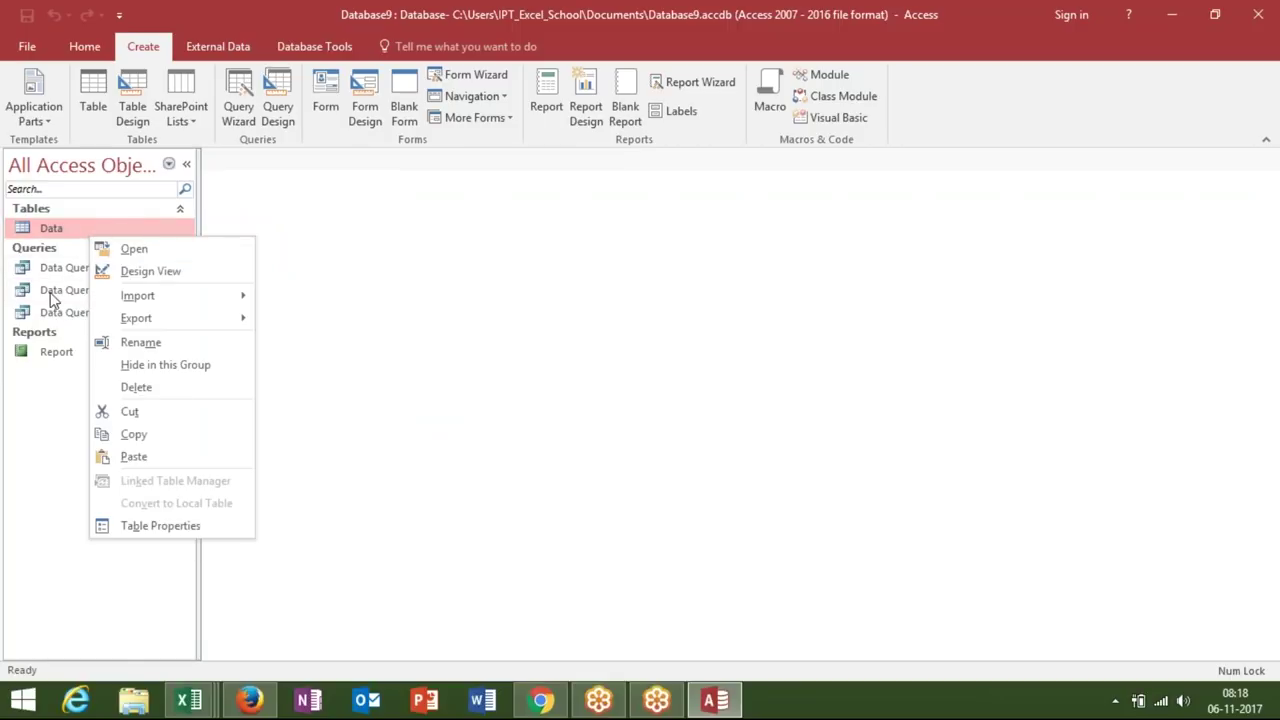
click(56, 291)
click(70, 271)
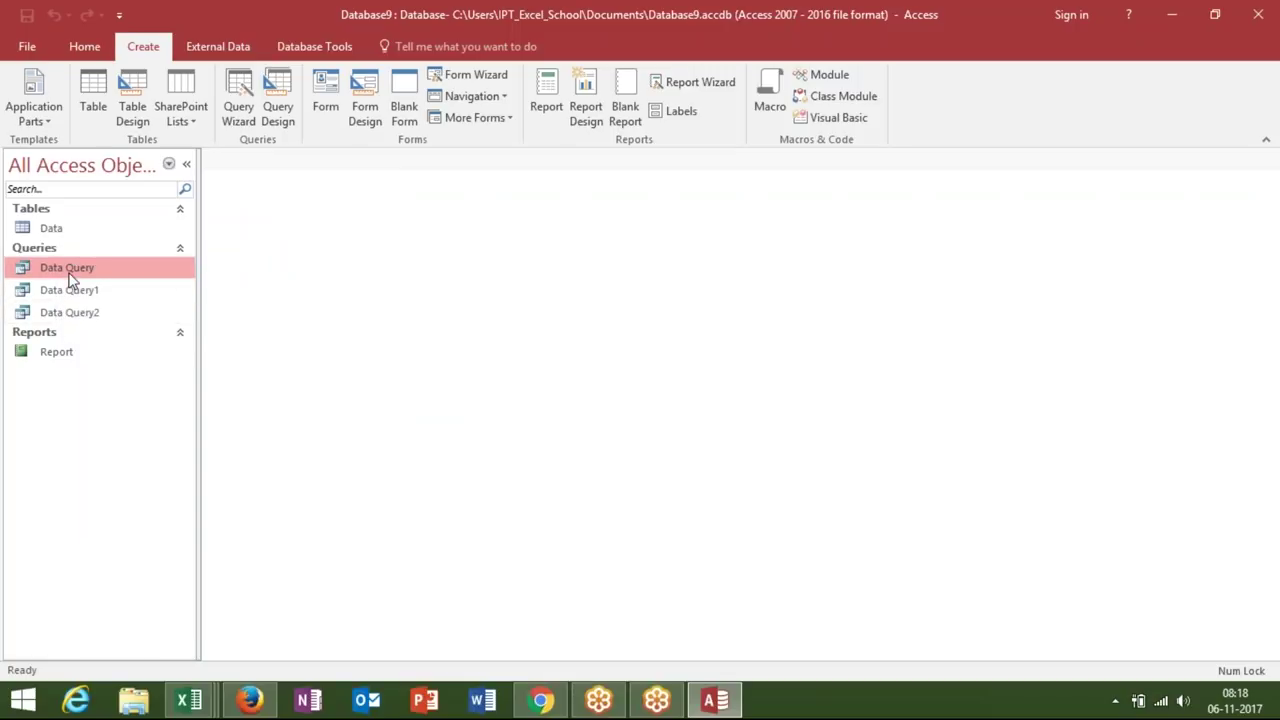
click(69, 313)
right_click(70, 316)
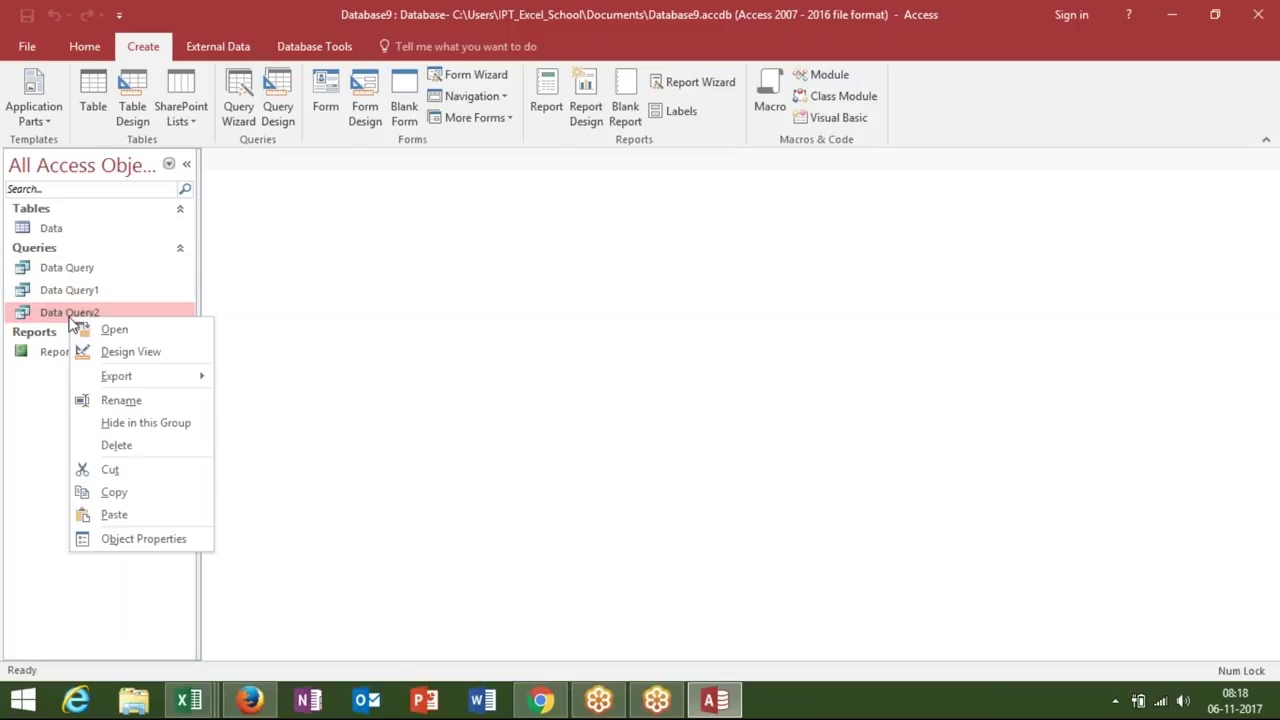
click(120, 353)
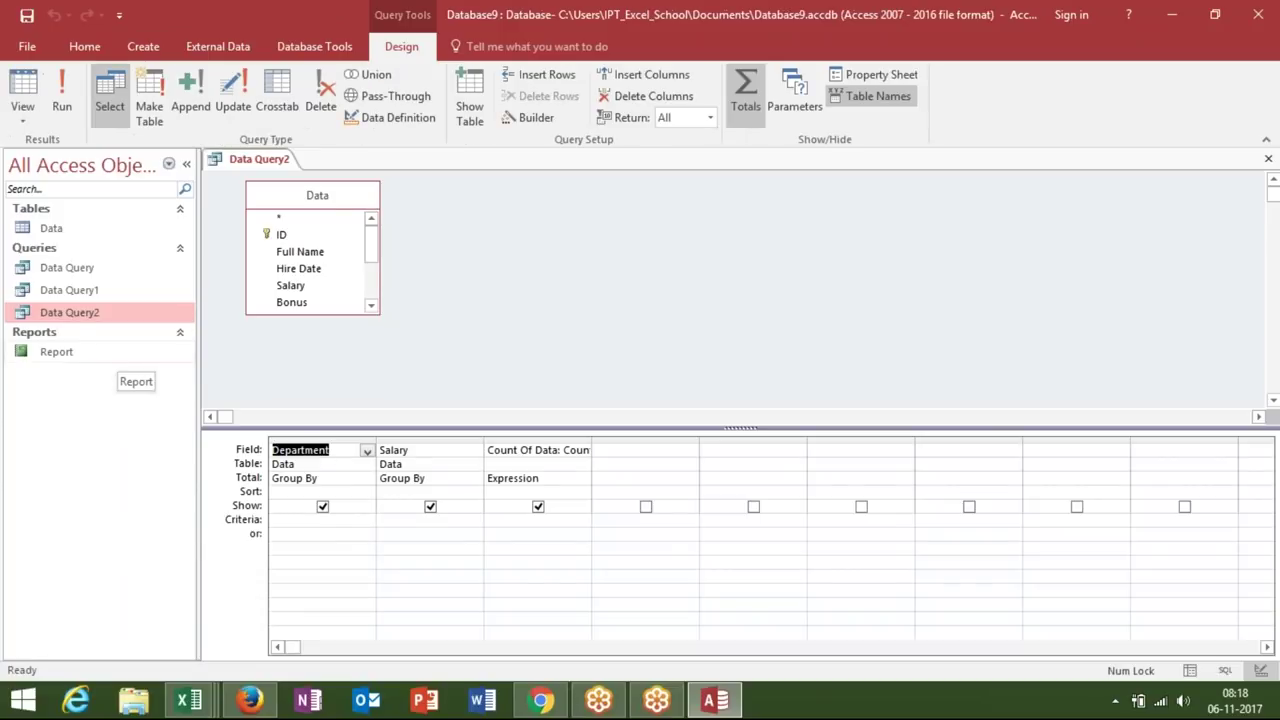
- Set Salary's Total row to Sum and save the Data Query2 design
click(429, 478)
click(429, 478)
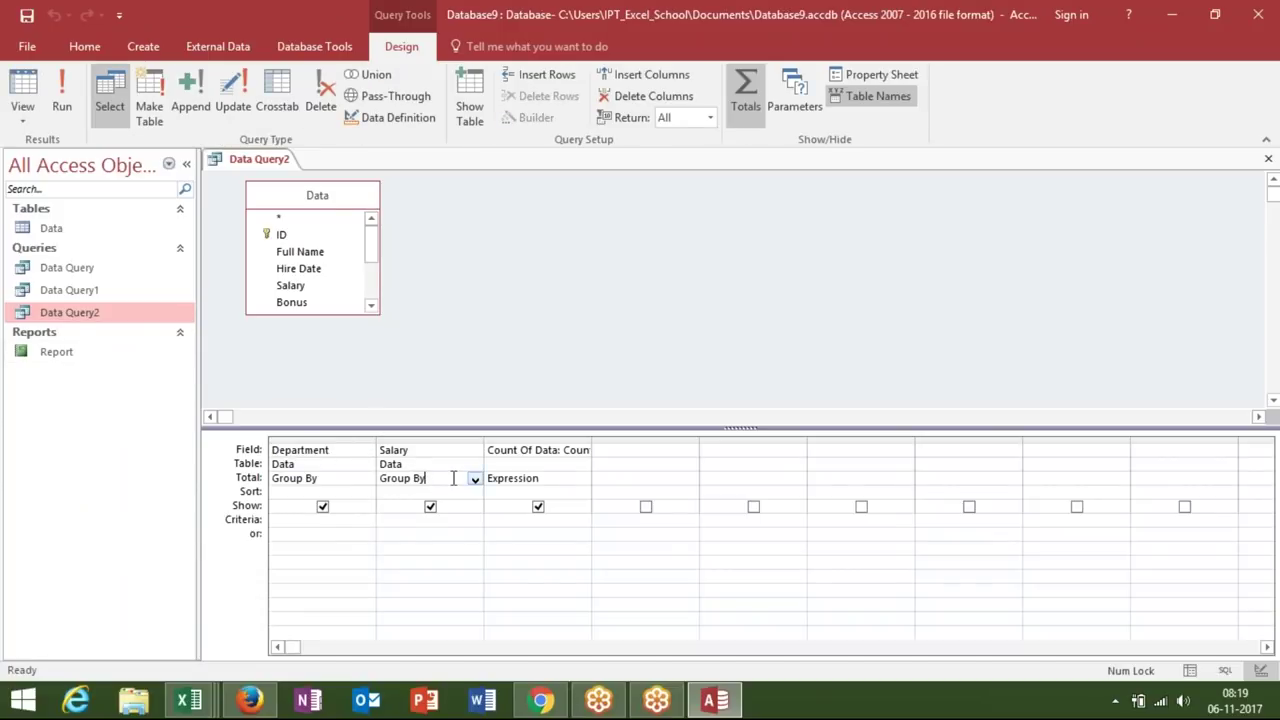
click(475, 480)
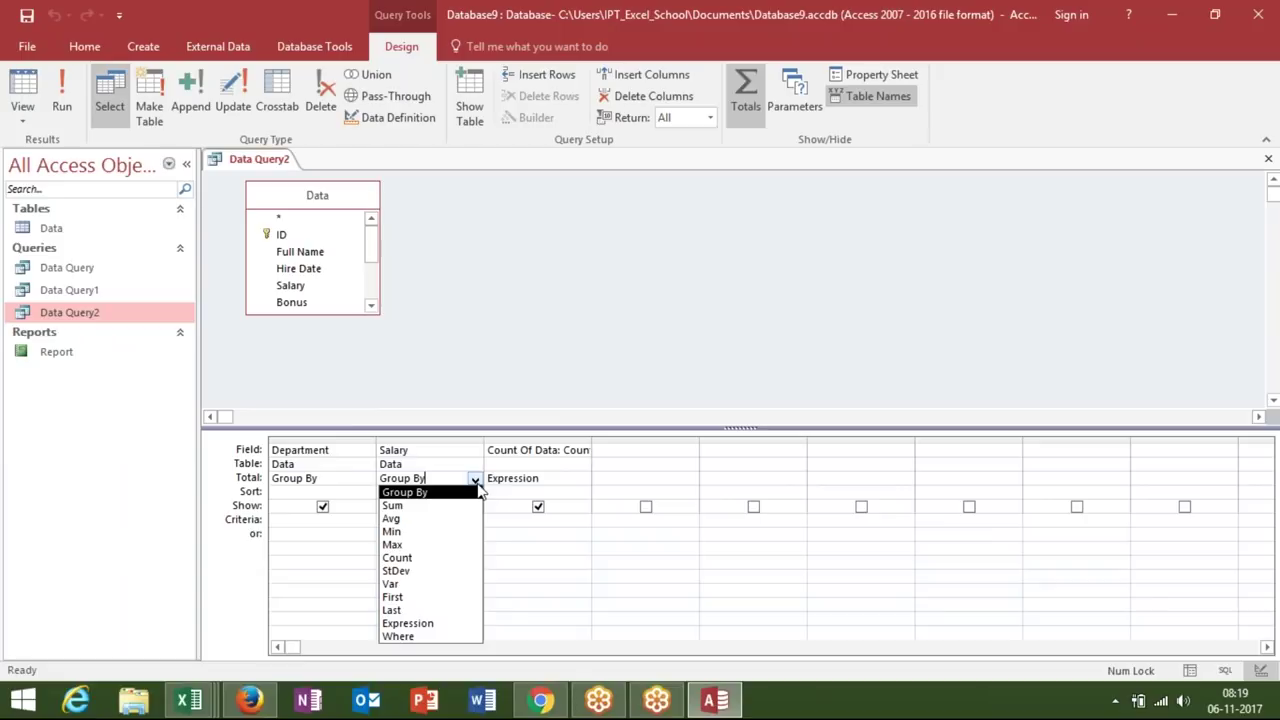
click(445, 506)
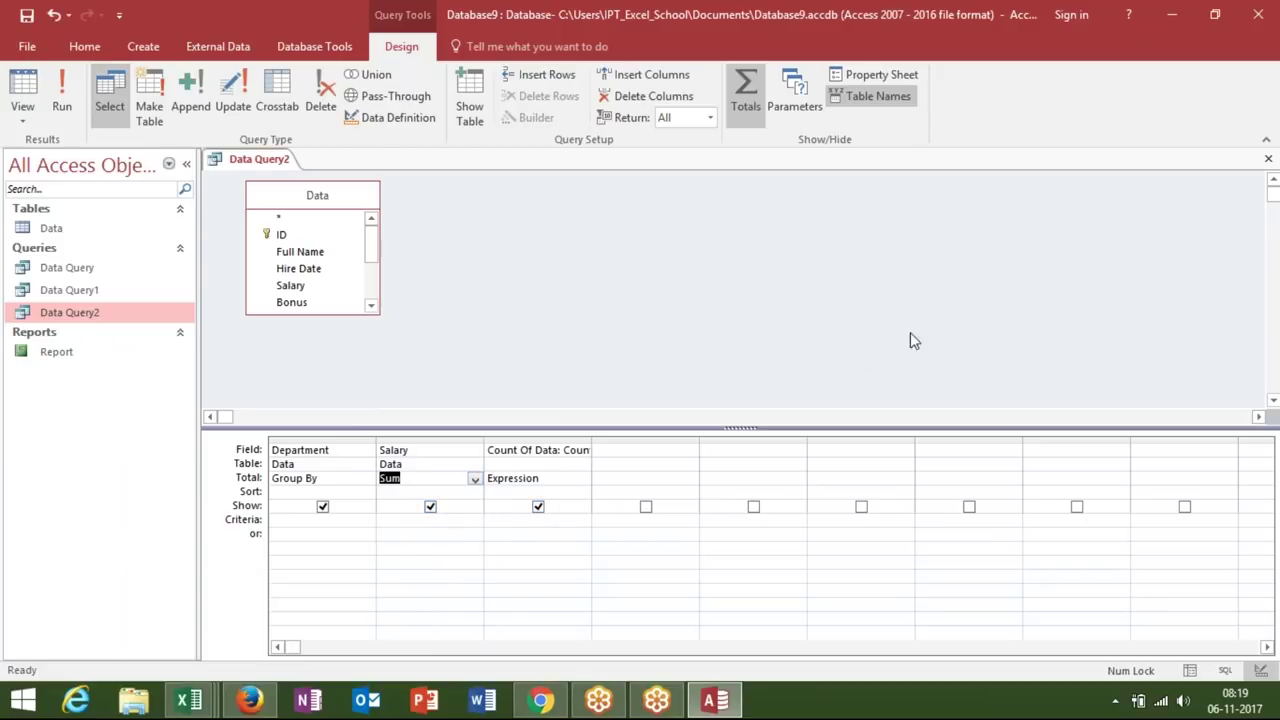
click(1268, 158)
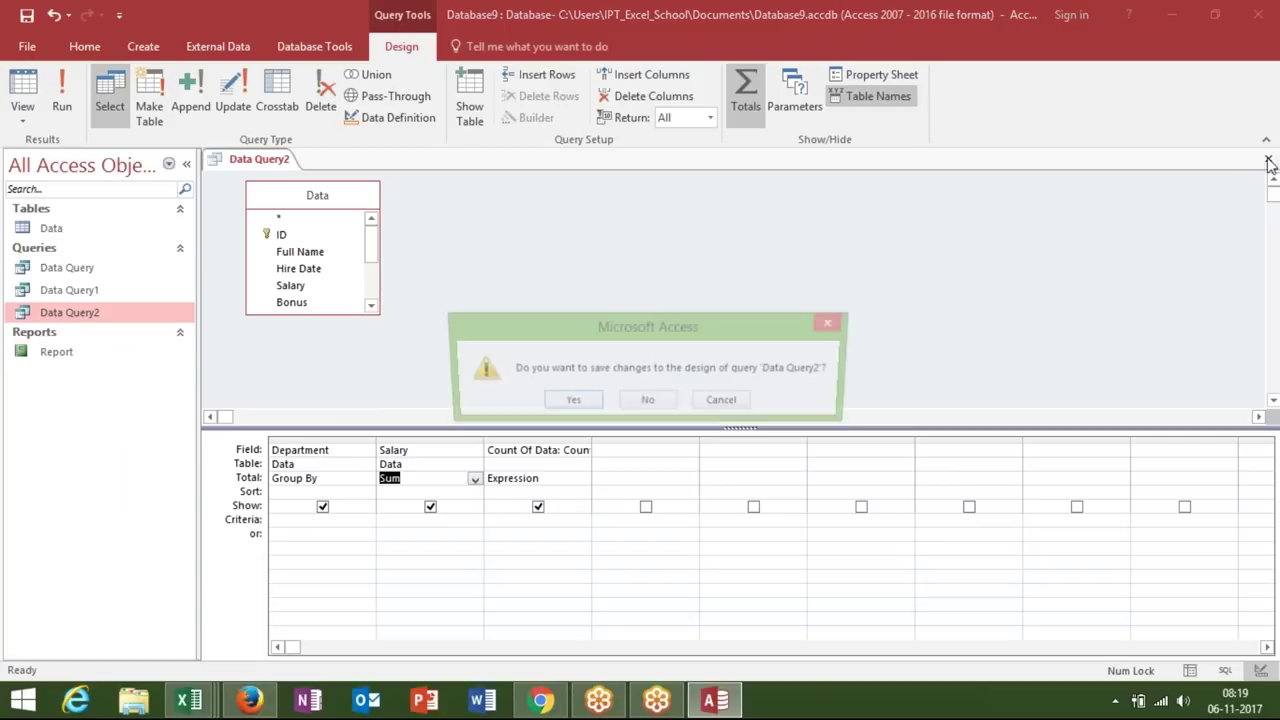
click(568, 402)
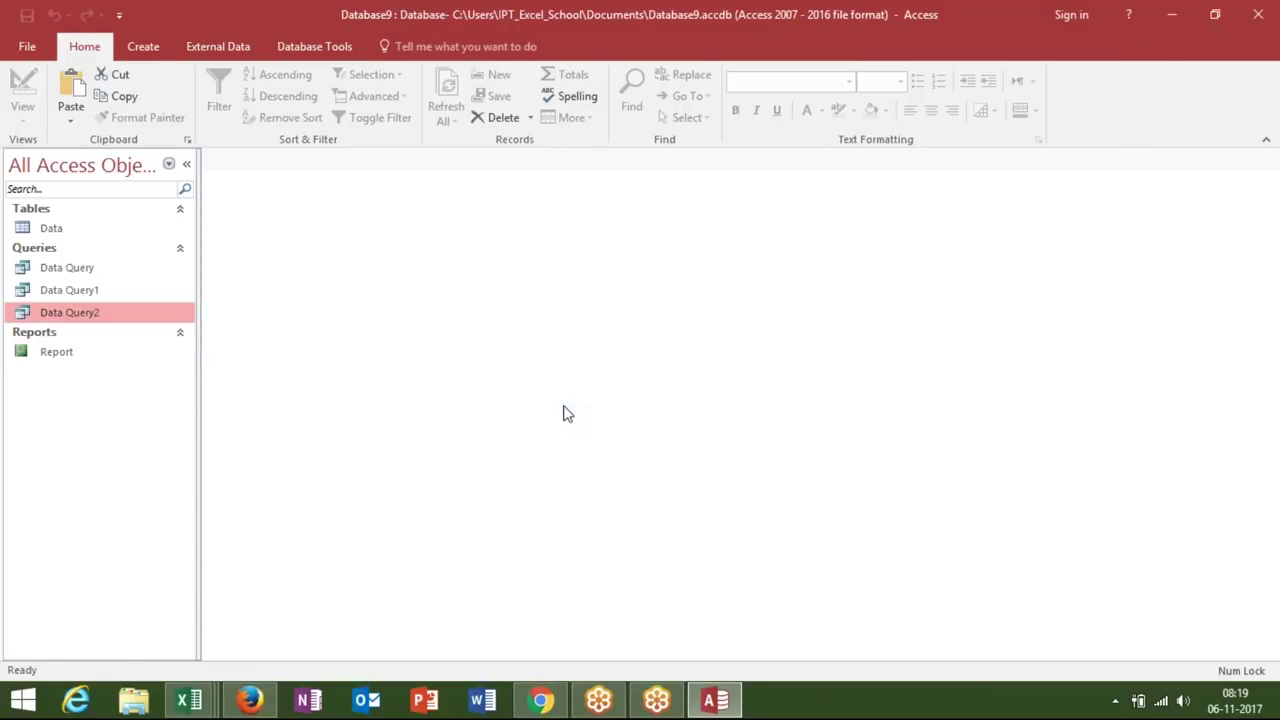
- Run Data Query2 to check Accounting's salary total and count, then close it
double_click(127, 318)
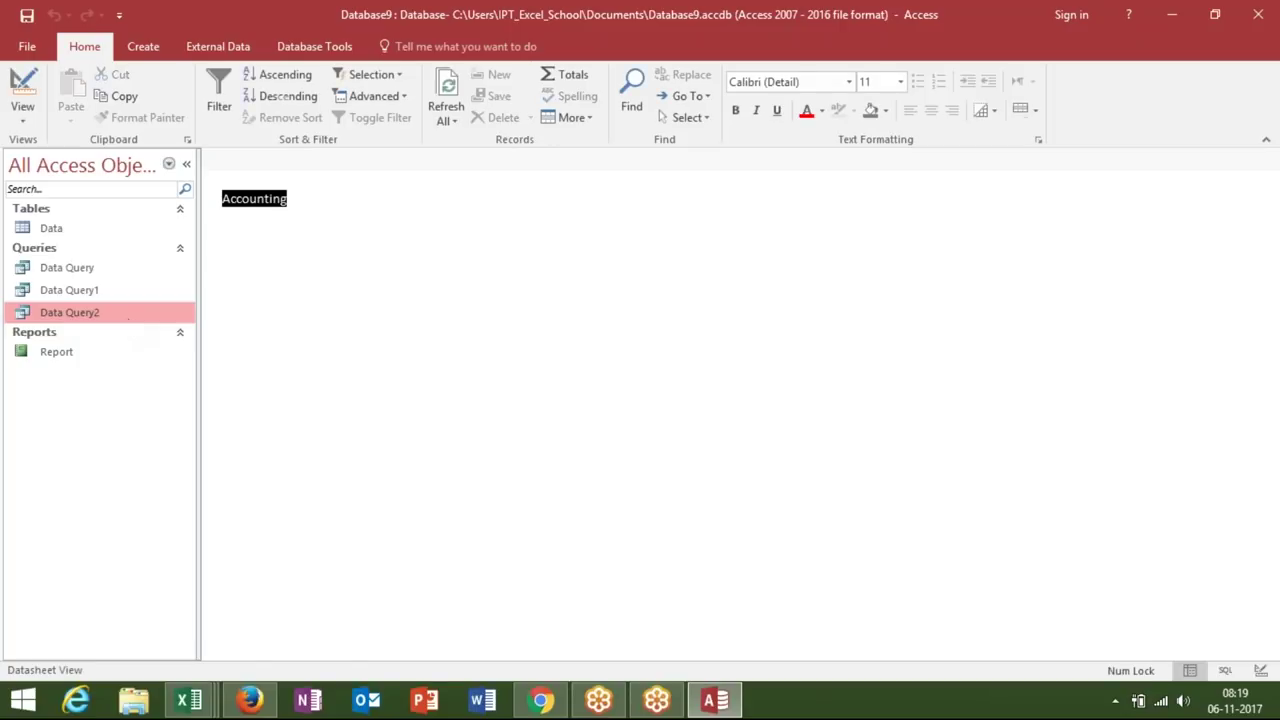
click(367, 198)
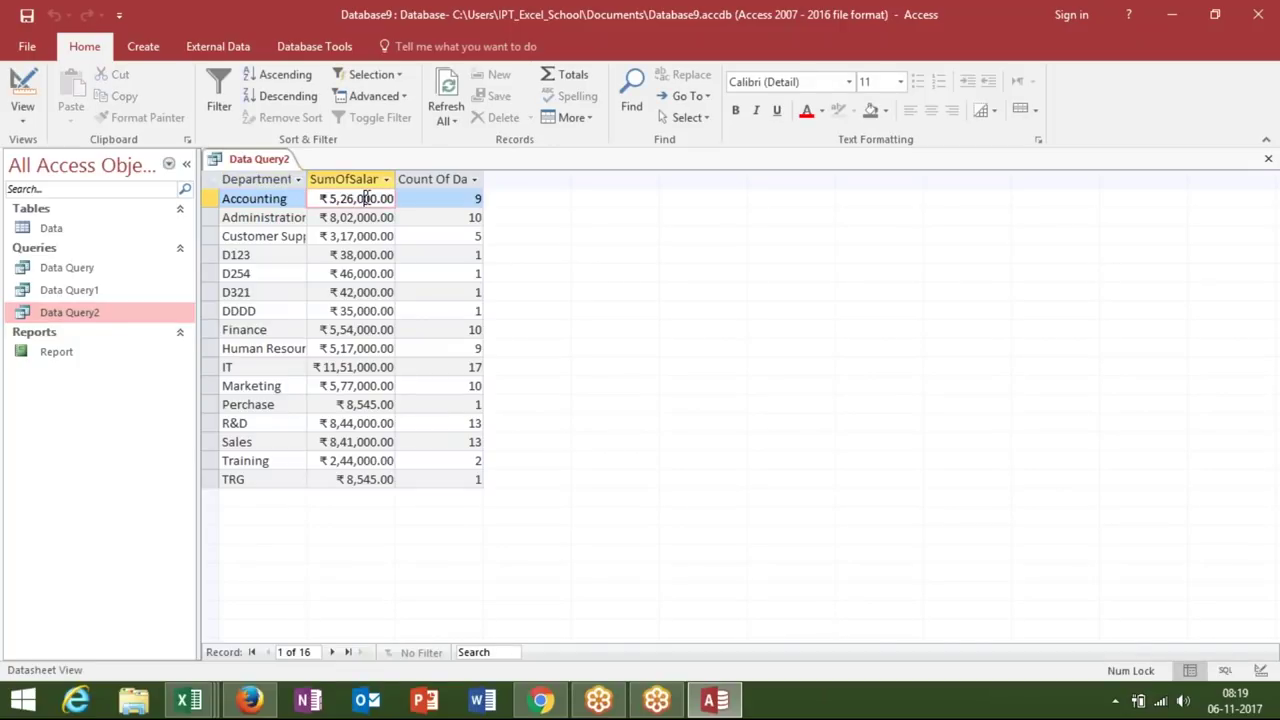
click(466, 198)
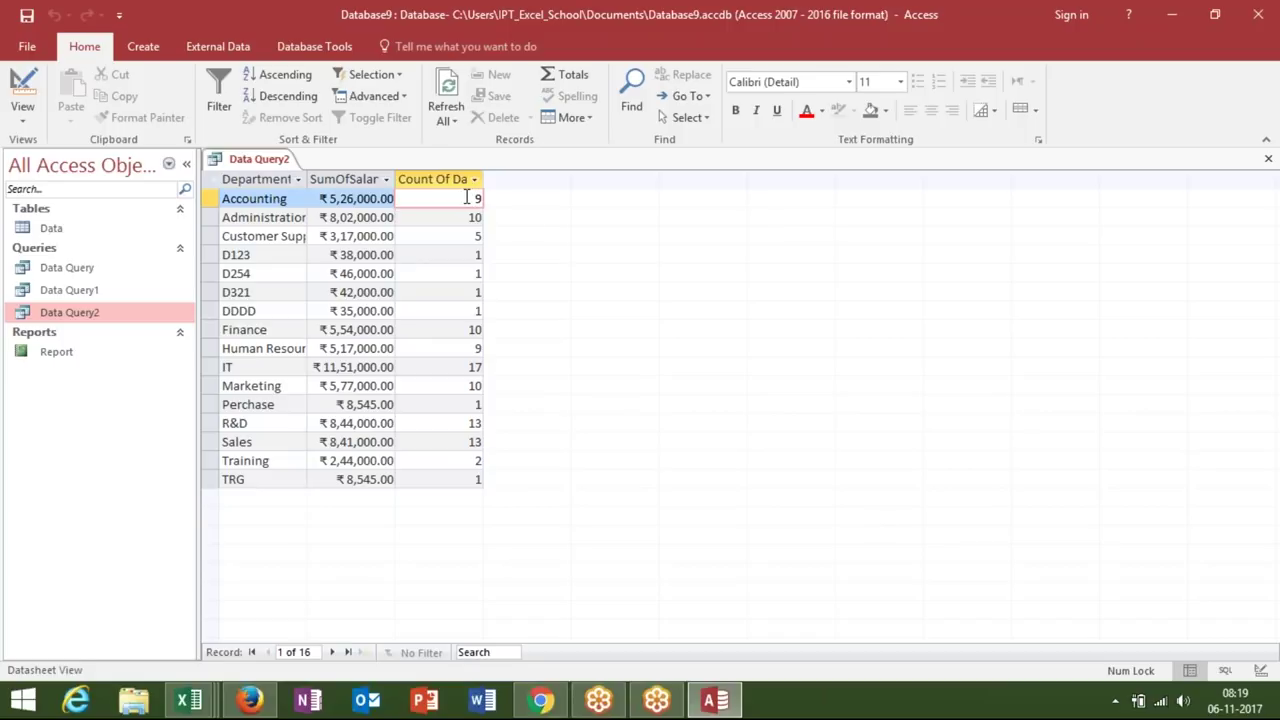
click(1268, 158)
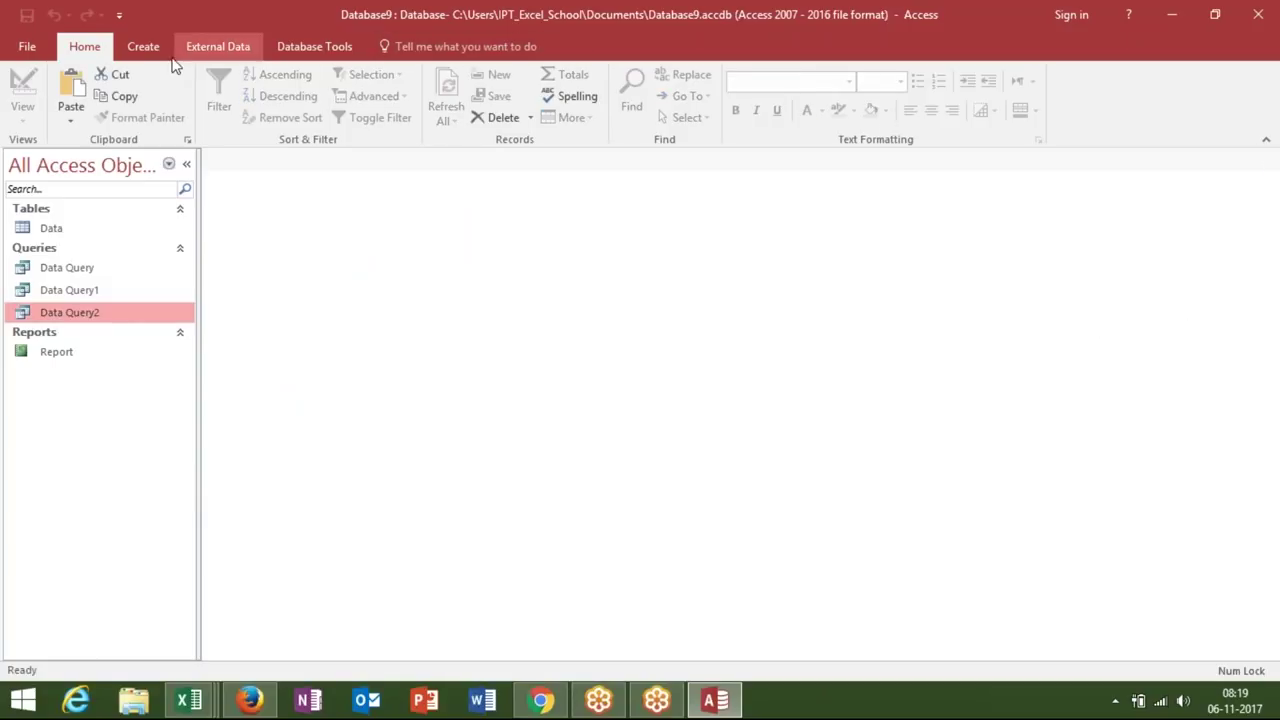
click(143, 46)
click(52, 230)
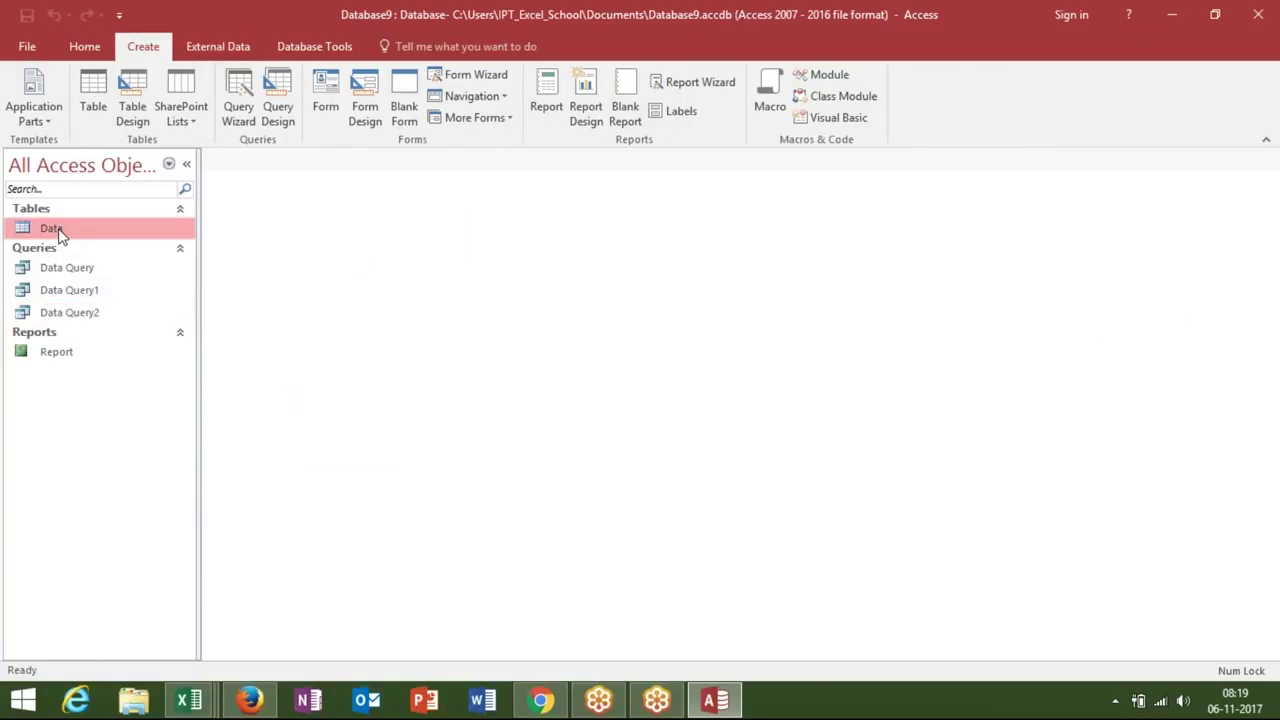
click(243, 127)
click(733, 445)
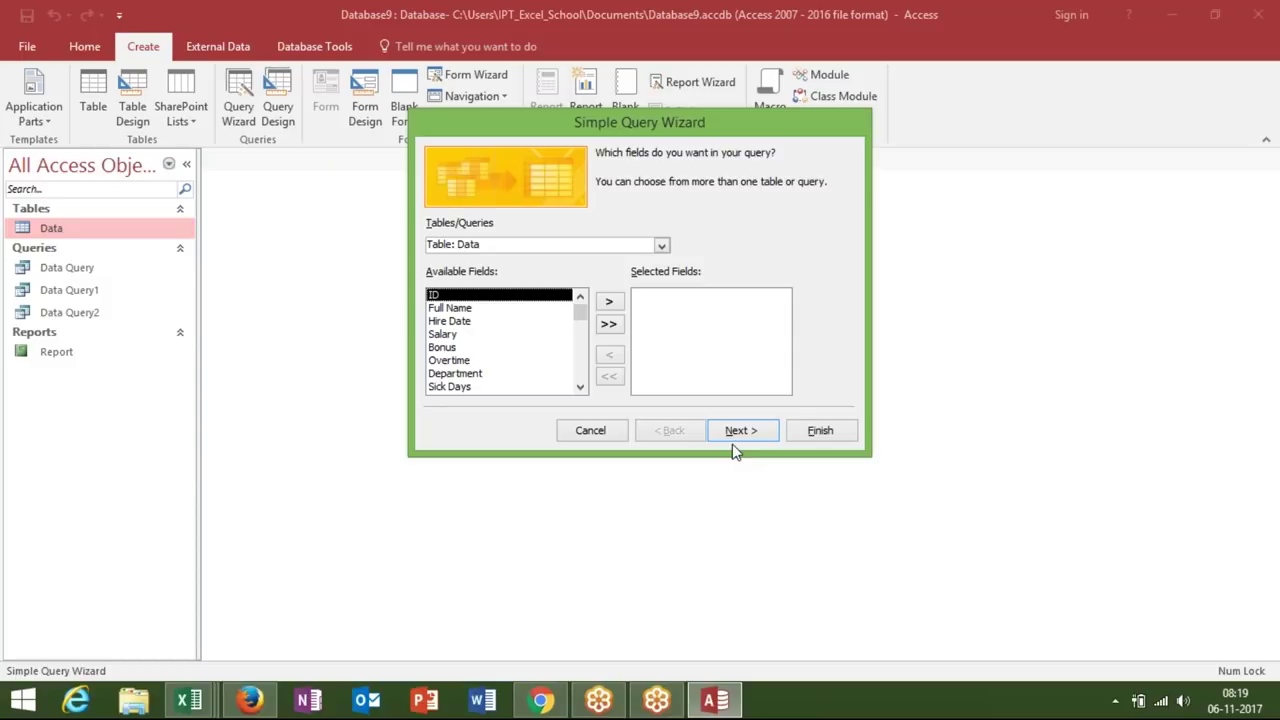
click(740, 432)
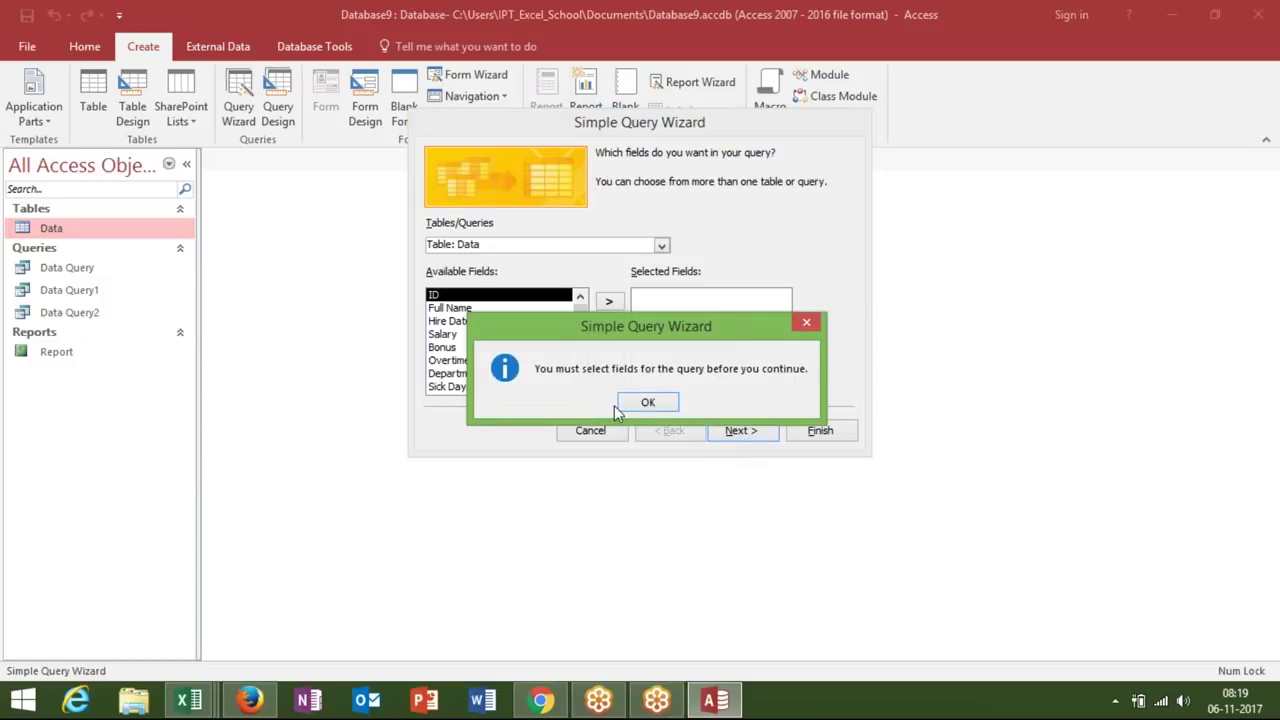
click(636, 404)
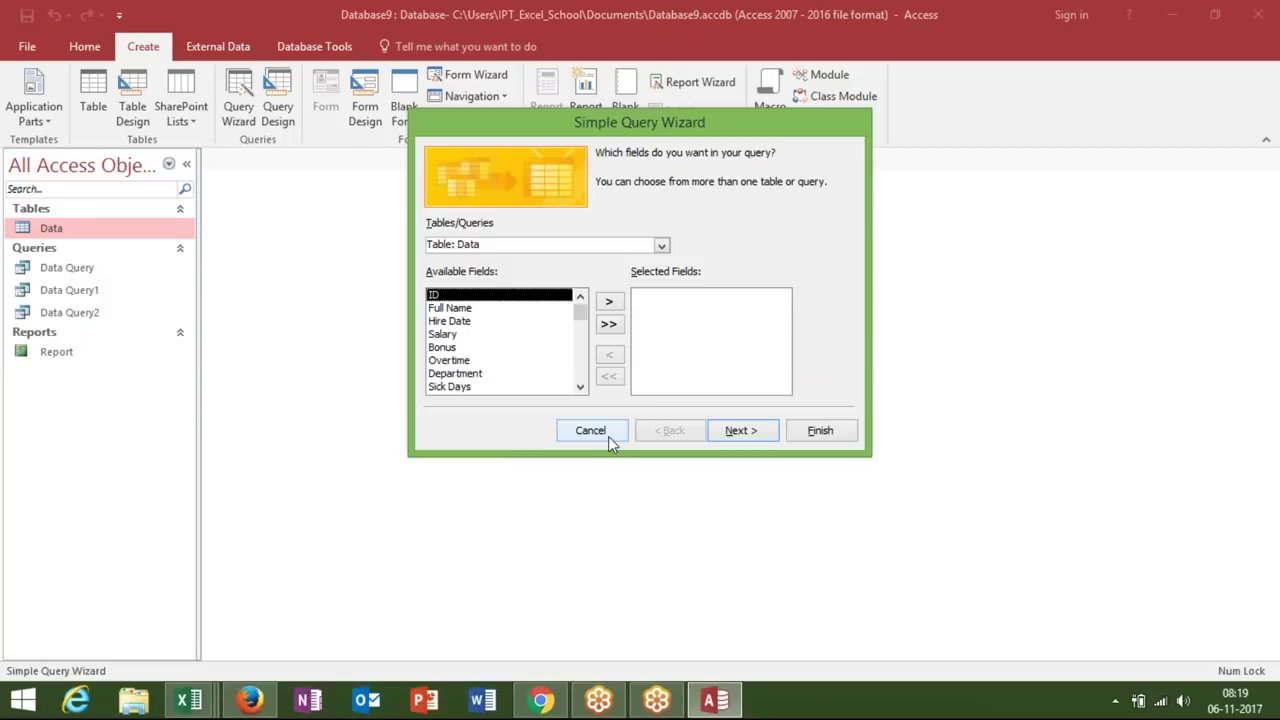
click(590, 431)
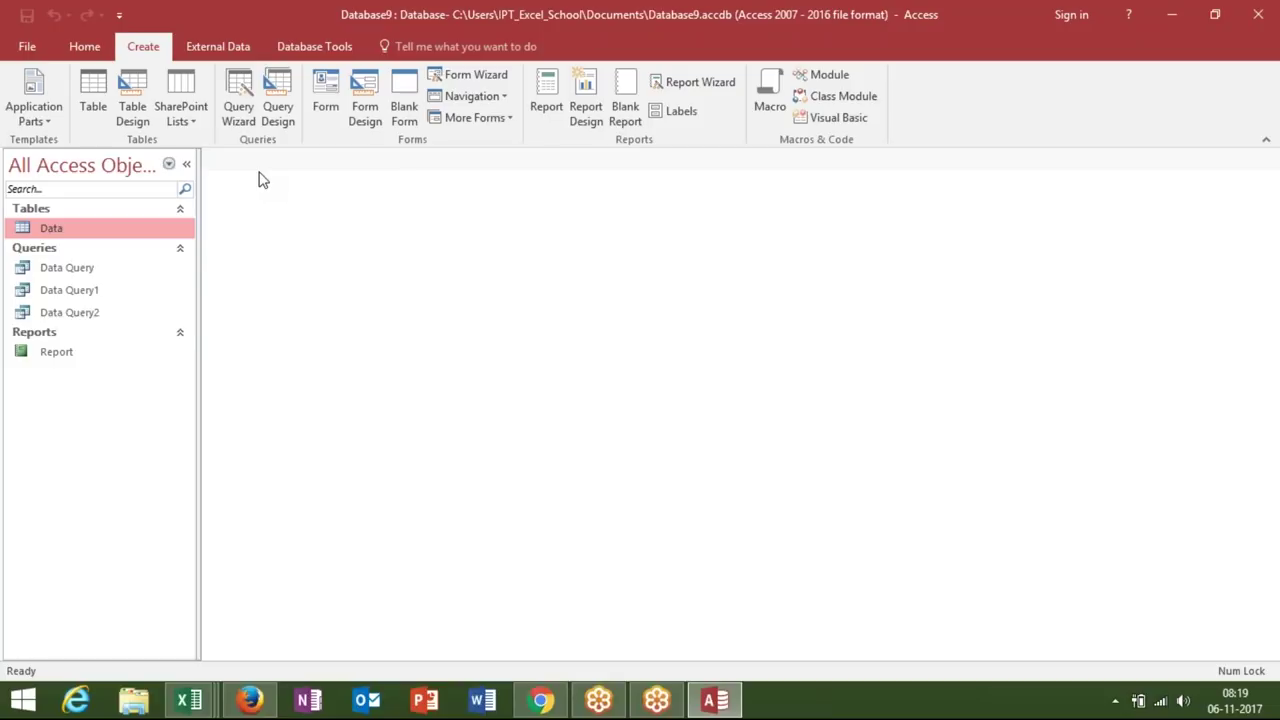
- Start the Crosstab Query Wizard on the Data table with Department as row heading
click(254, 128)
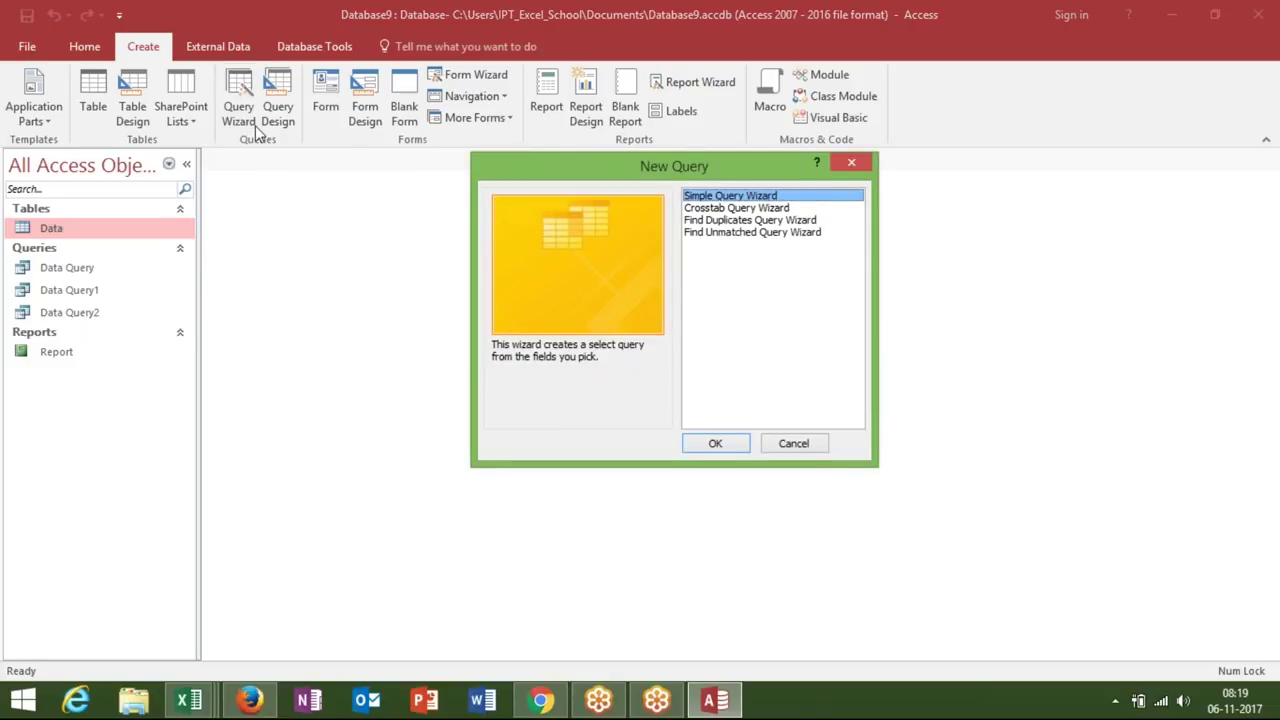
click(760, 208)
click(733, 449)
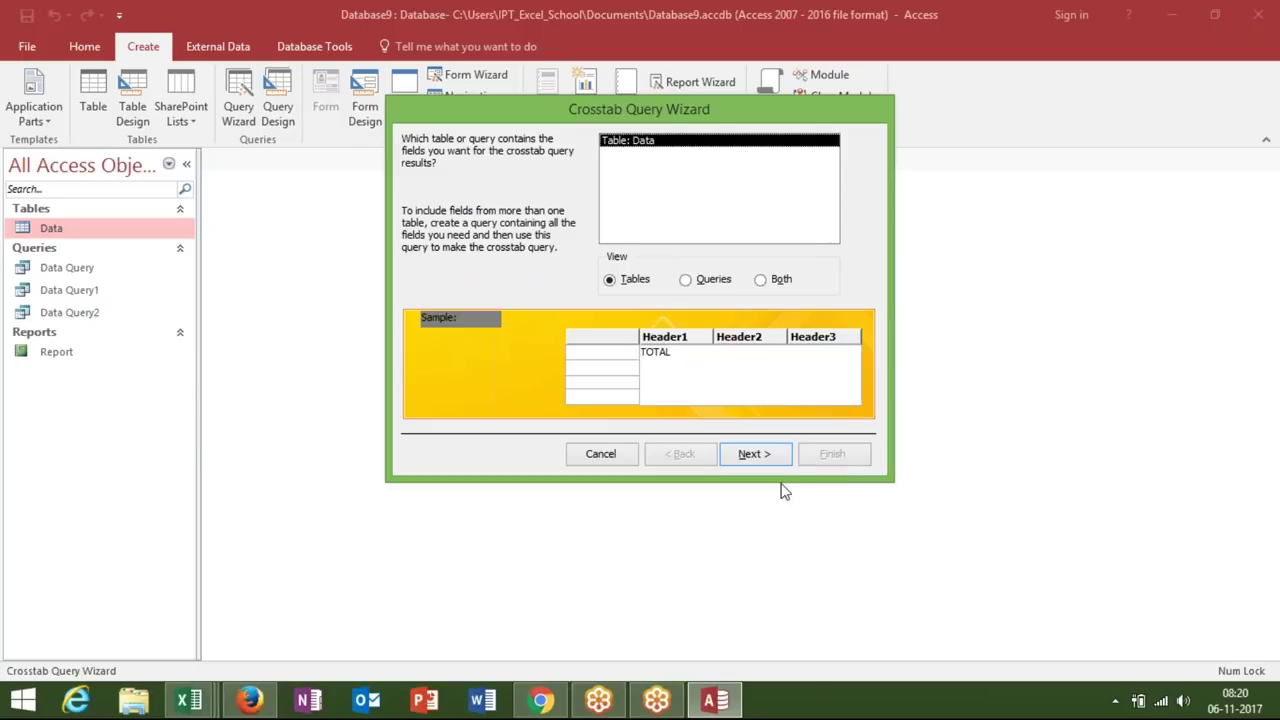
click(759, 455)
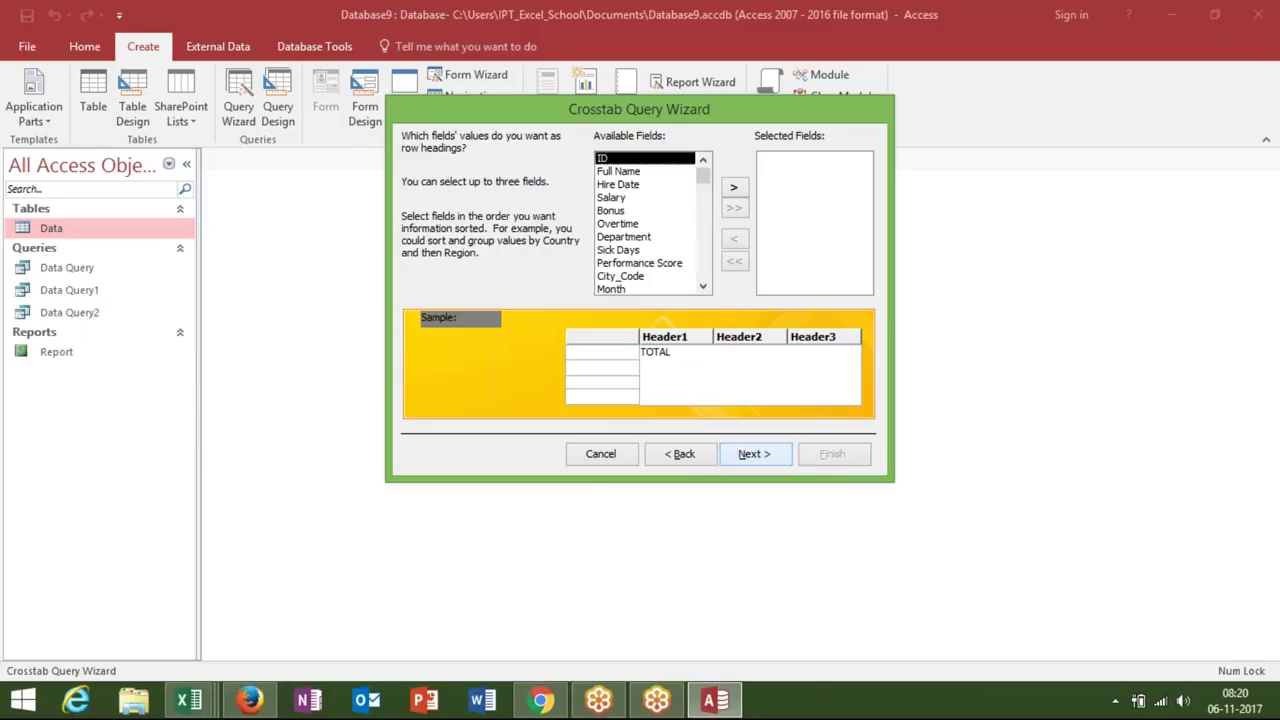
click(628, 238)
click(734, 190)
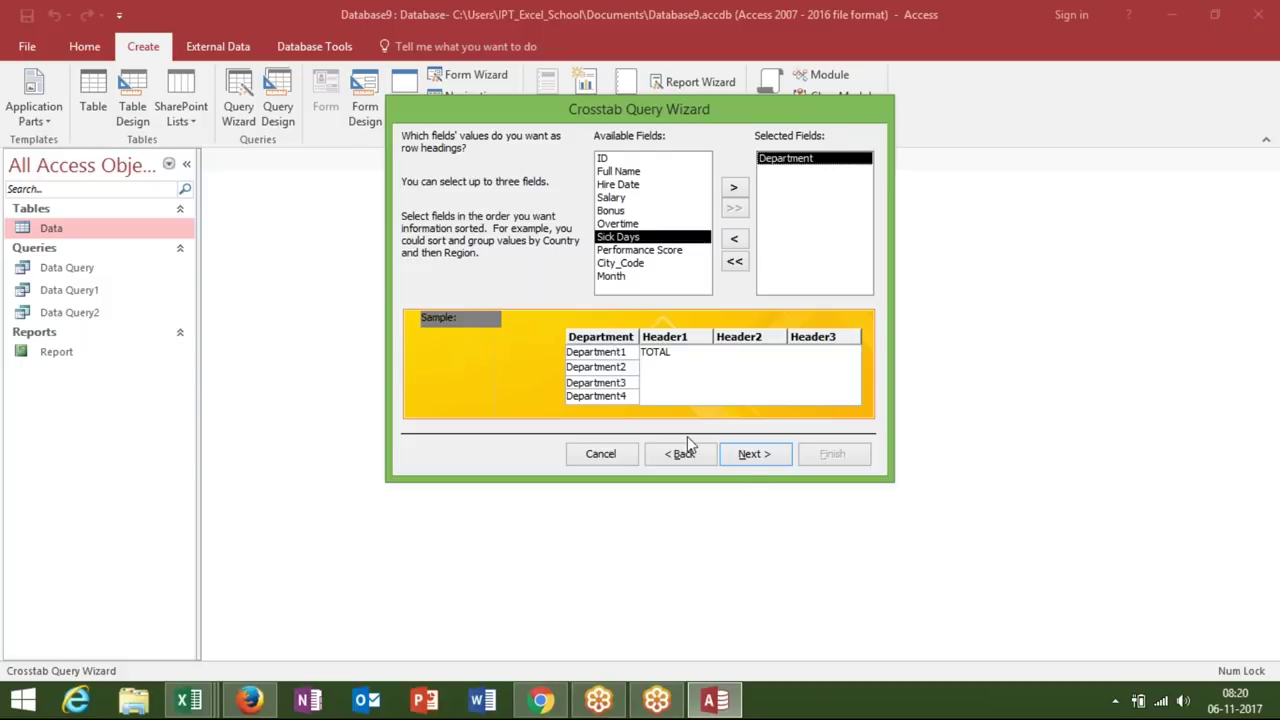
click(748, 458)
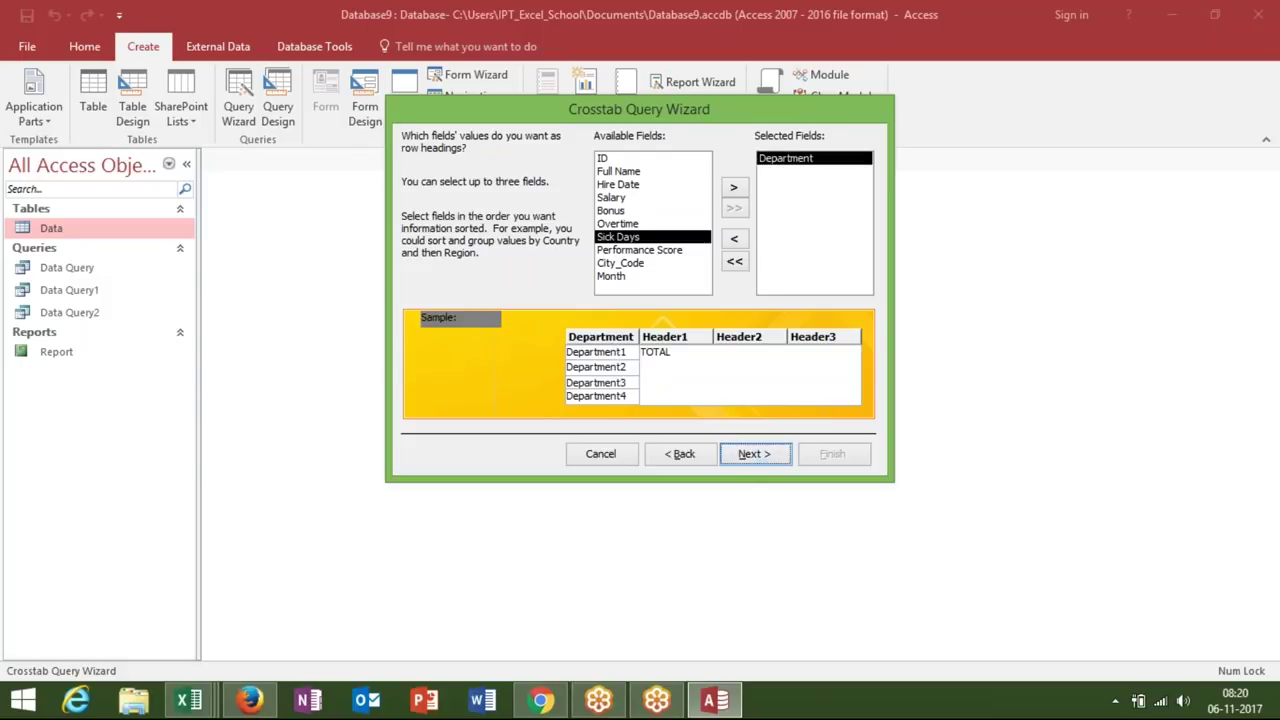
- Use Month for columns and Sum of Salary, finishing as Data_Crosstab
click(619, 258)
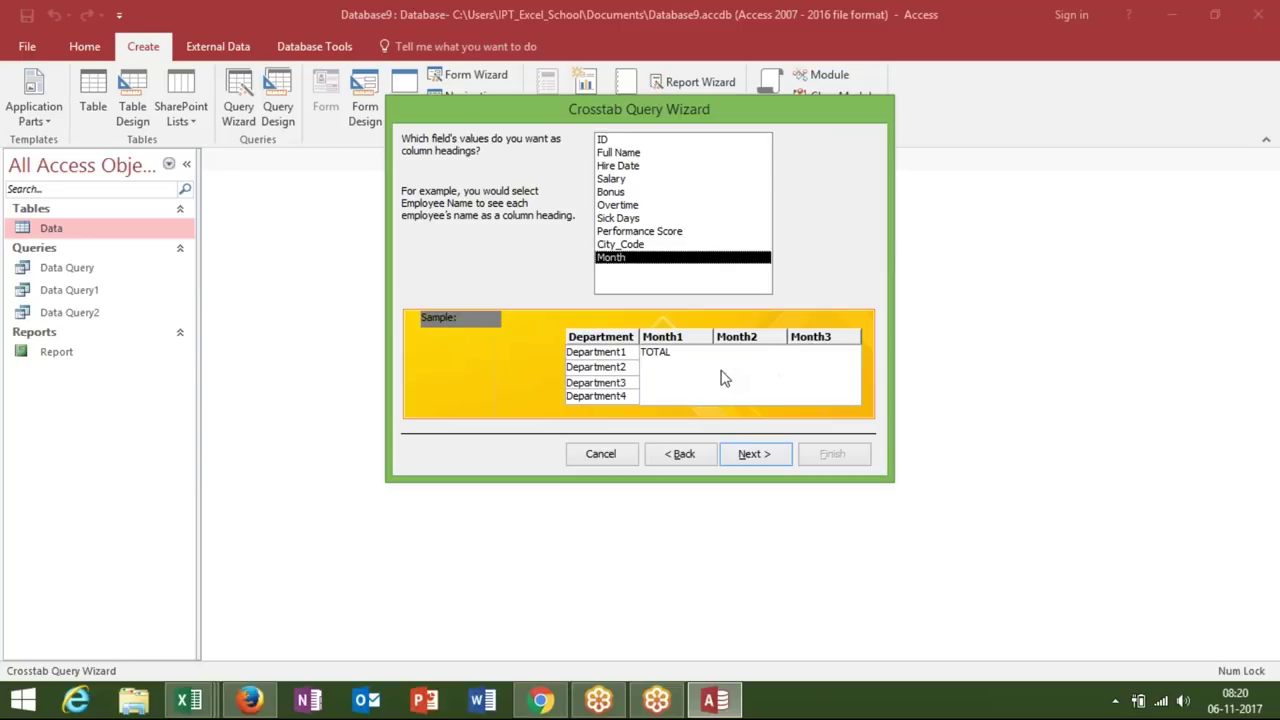
click(757, 462)
click(756, 460)
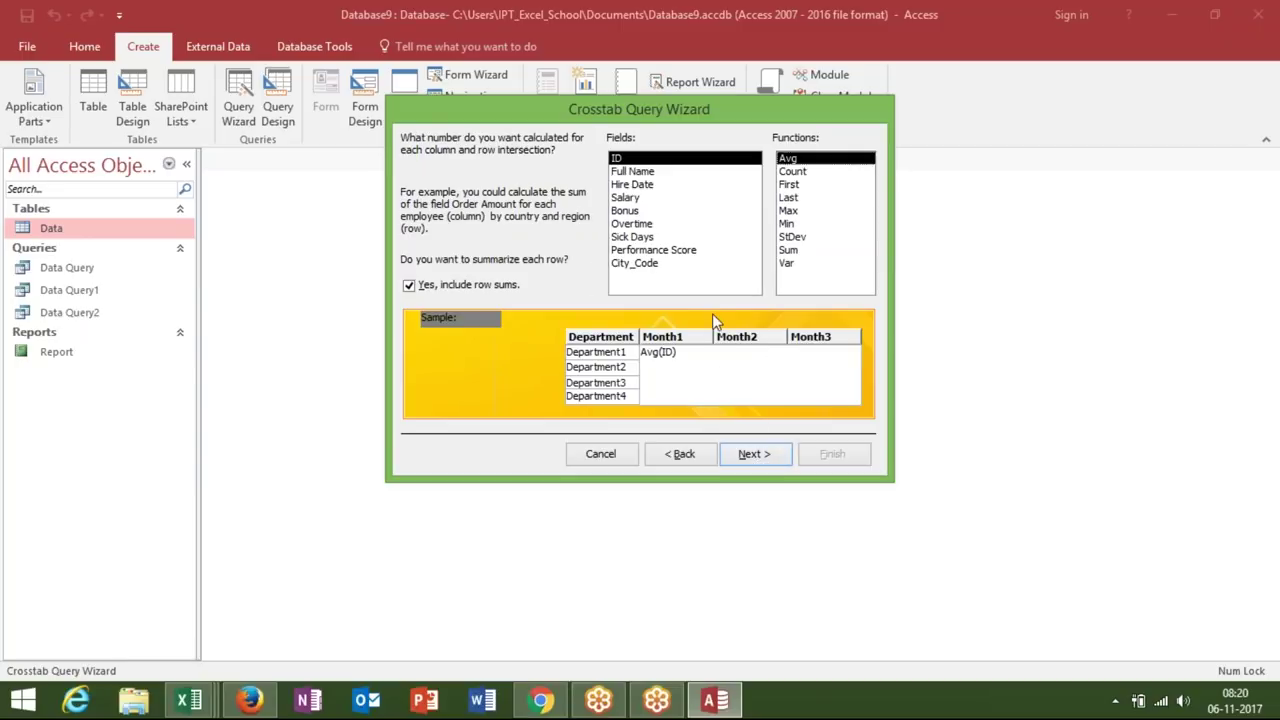
click(648, 198)
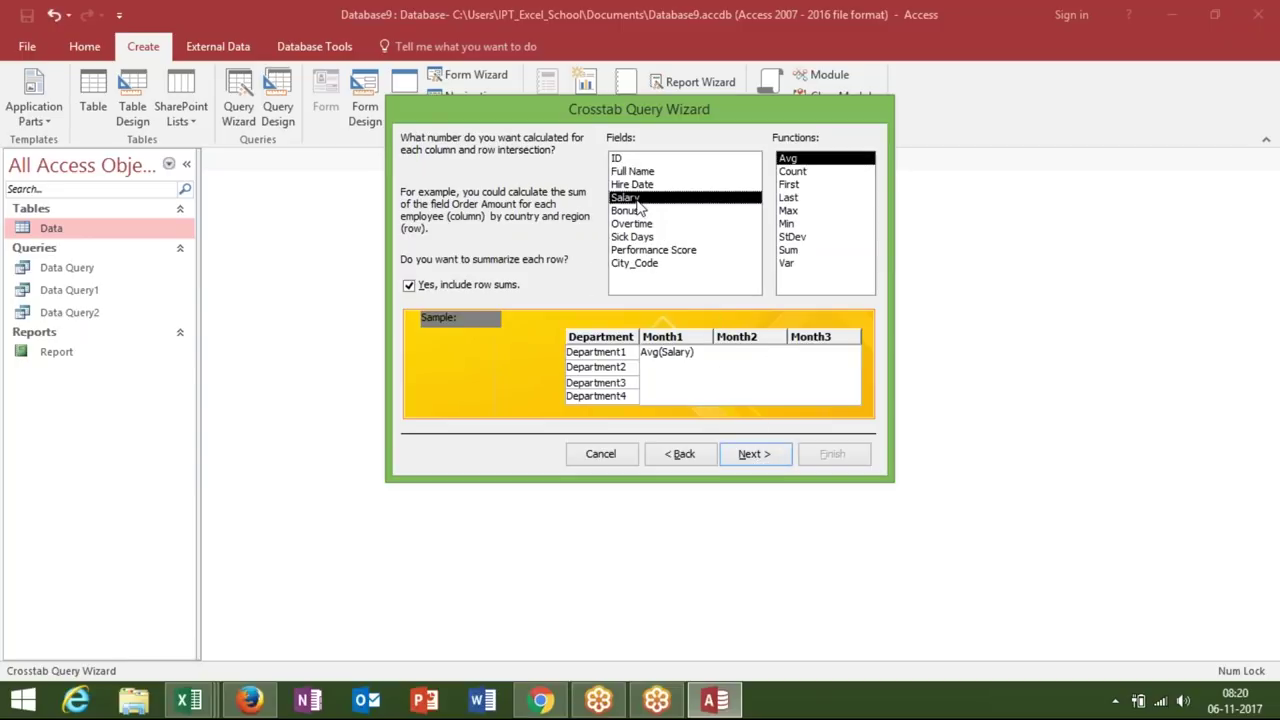
click(791, 252)
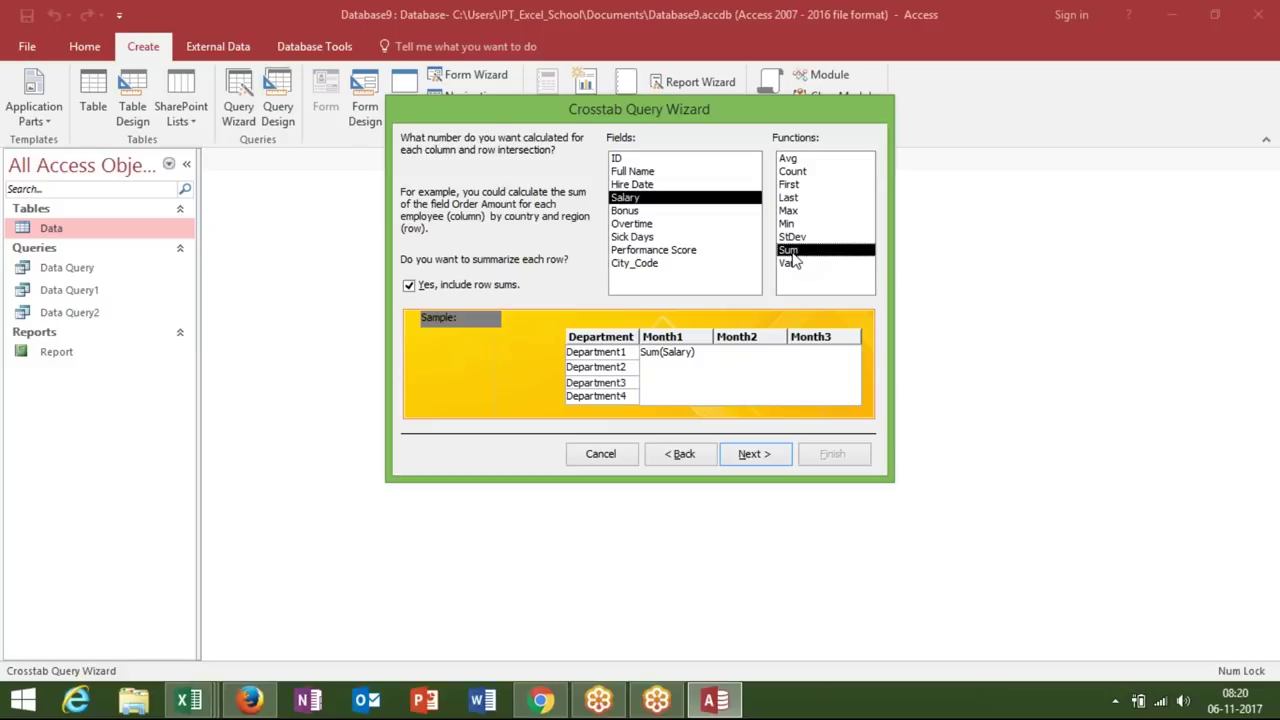
click(742, 464)
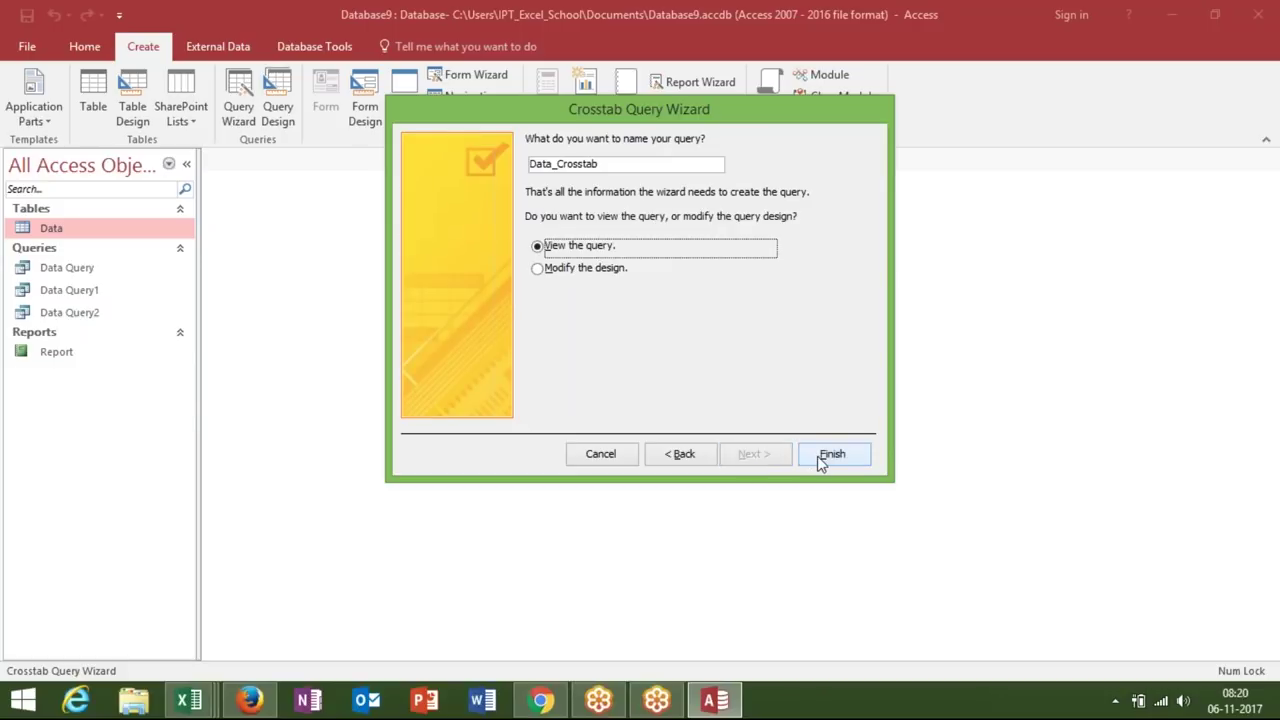
click(820, 460)
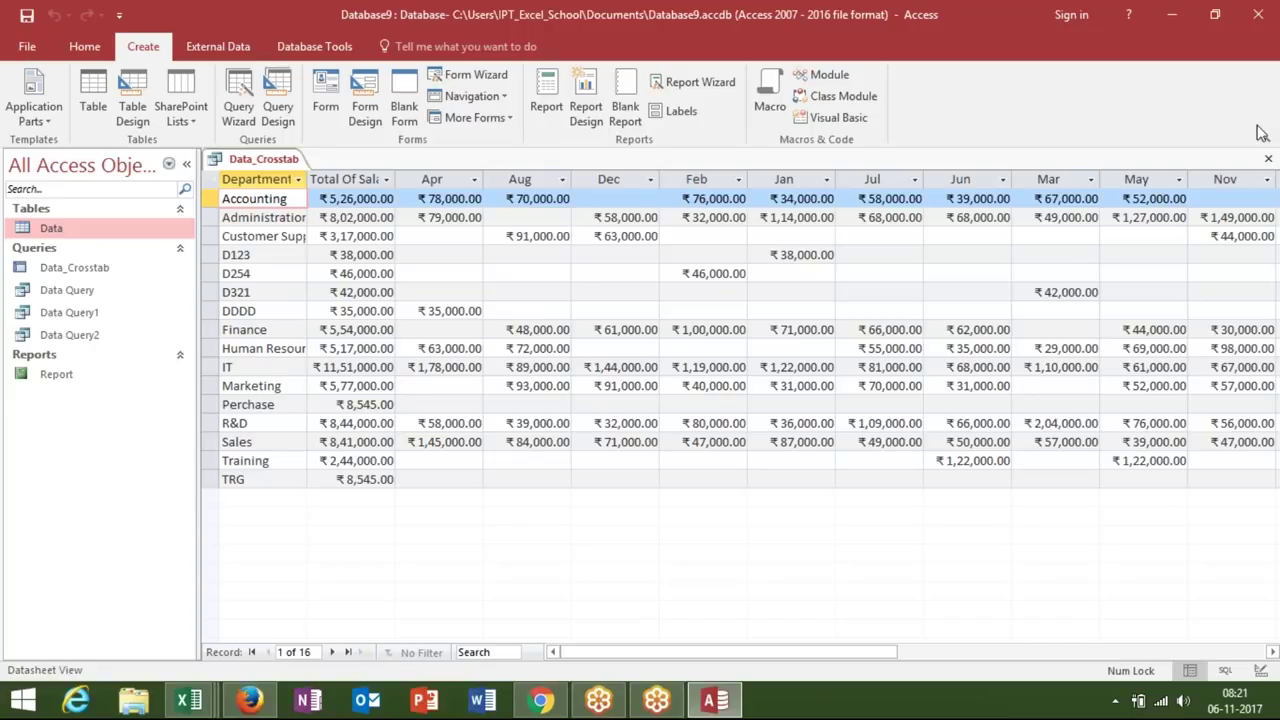
- Build a quick report from the Data_Crosstab query and save it as Data_Crosstab
click(1268, 158)
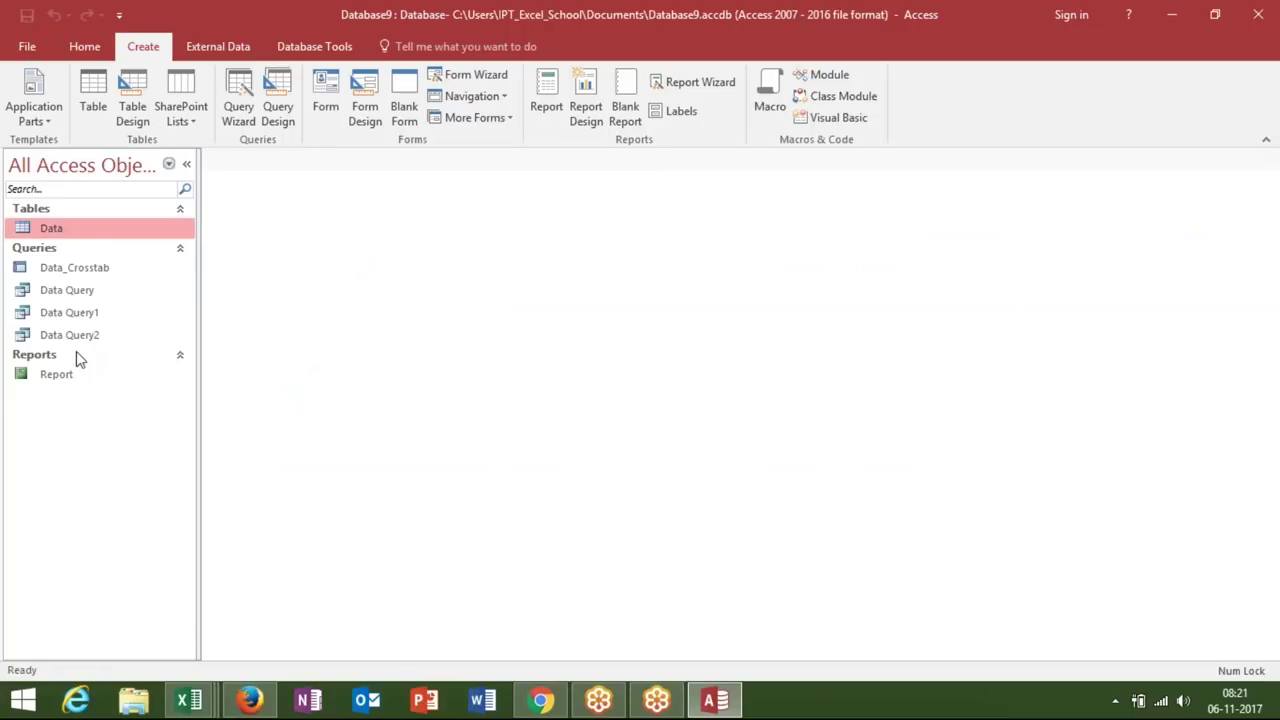
click(88, 268)
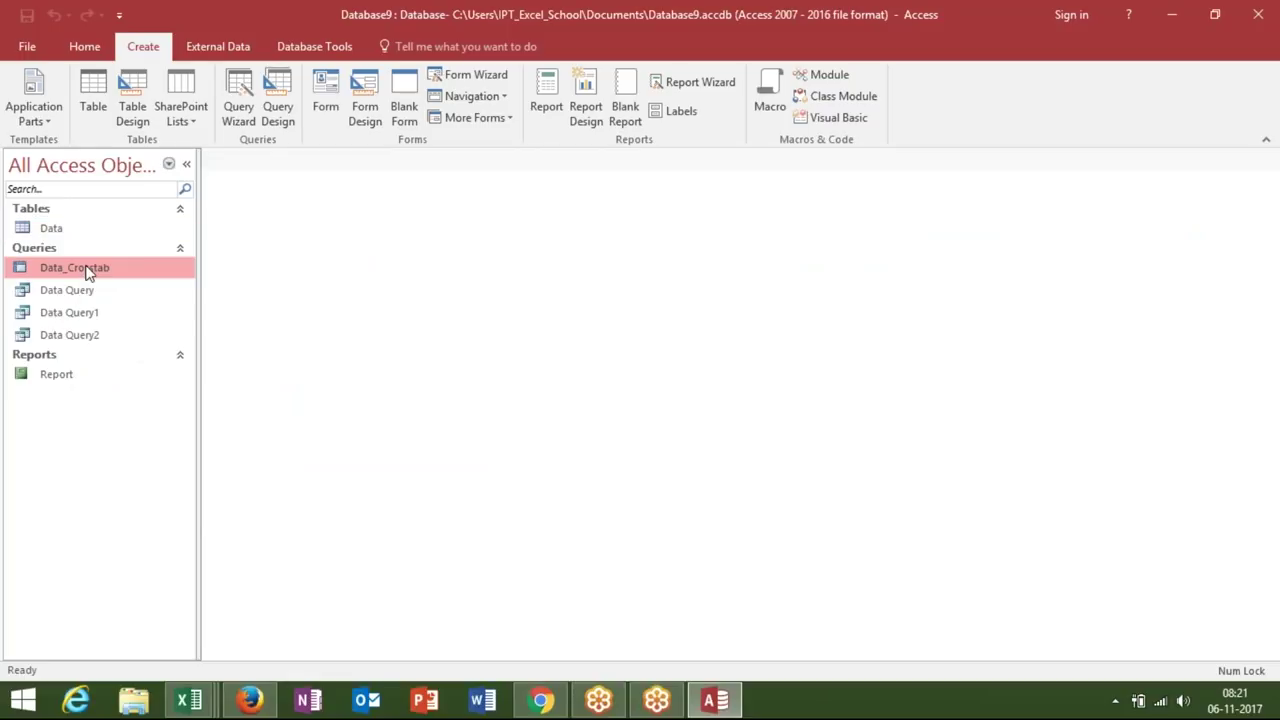
click(546, 100)
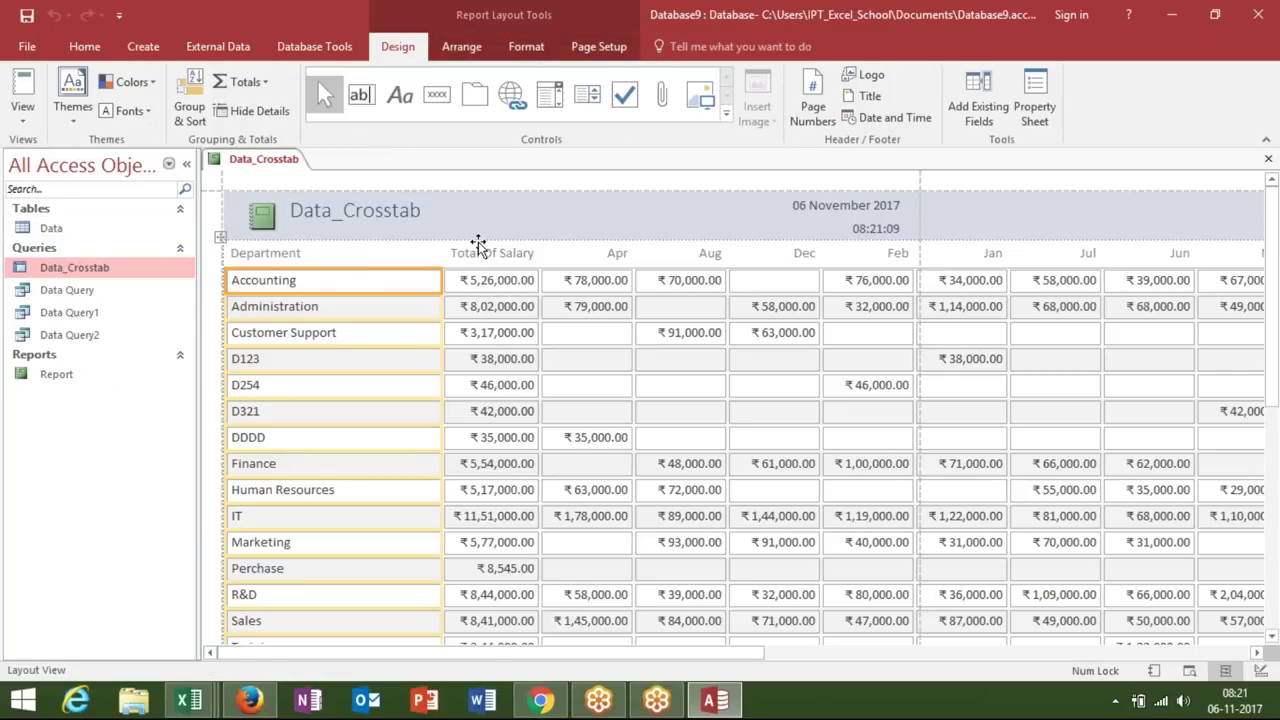
click(480, 233)
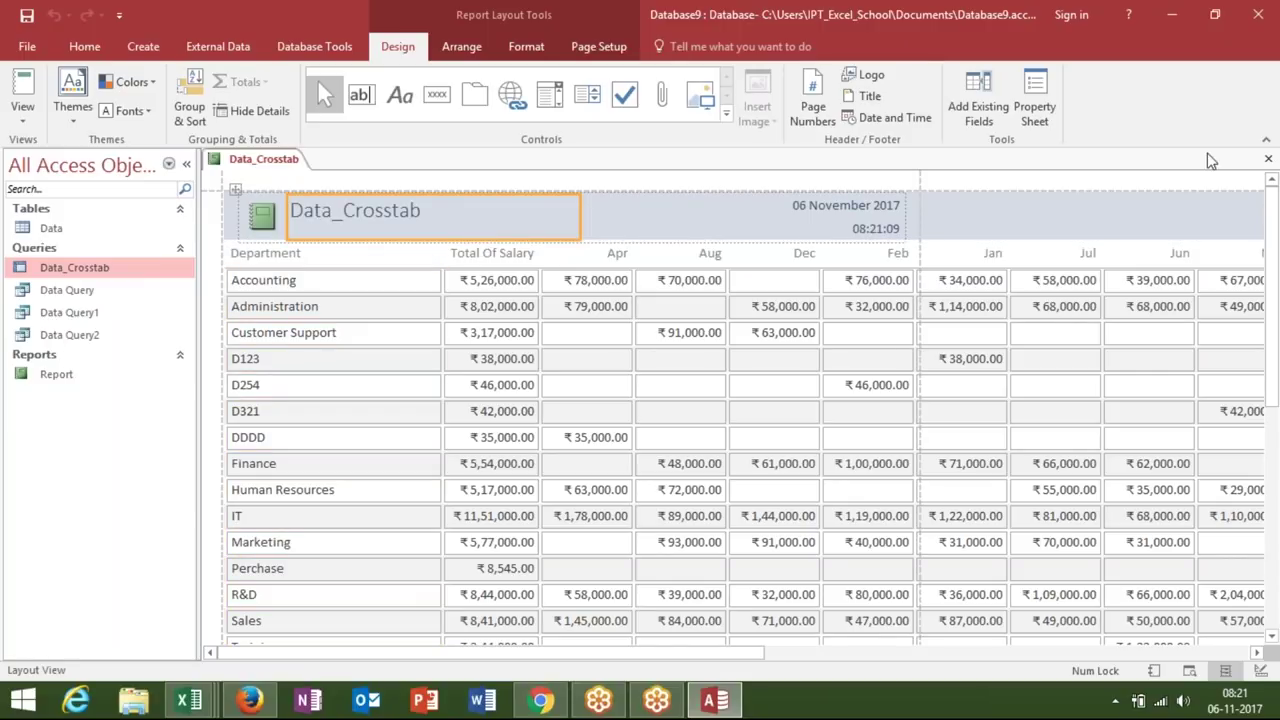
click(1270, 163)
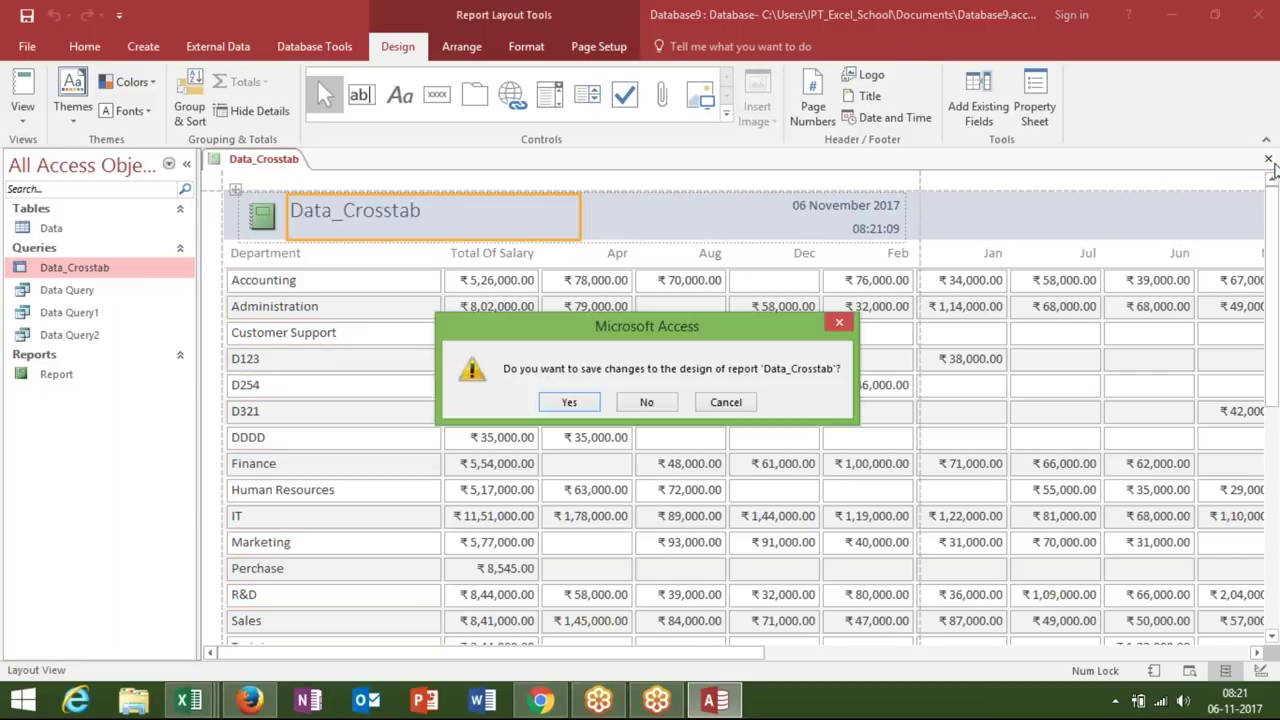
click(570, 403)
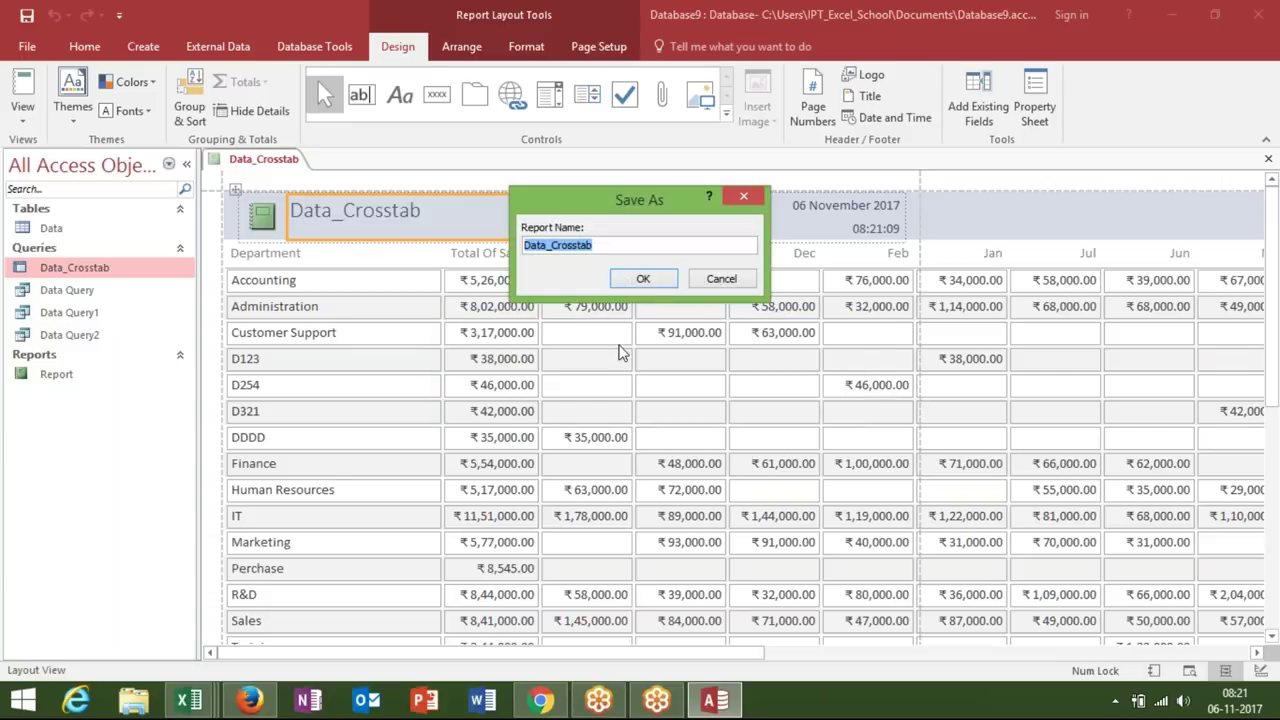
click(643, 282)
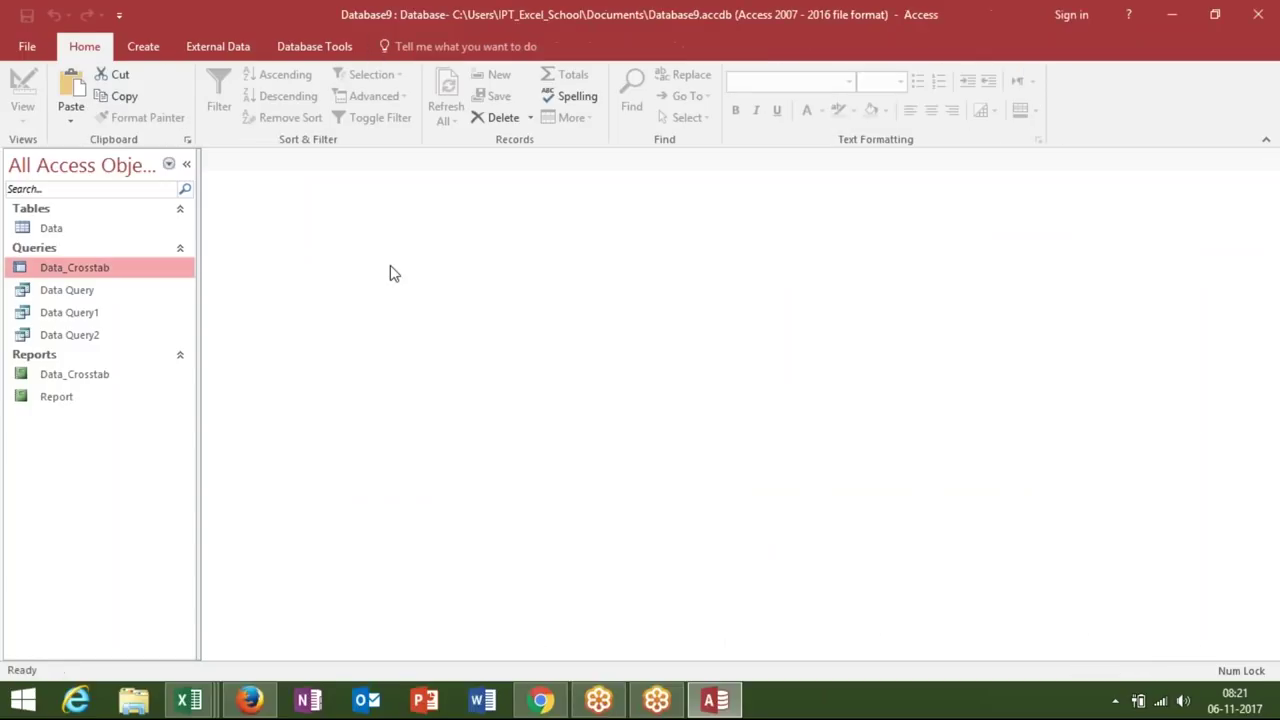
- Launch a new Crosstab Query Wizard using the Data table as source
click(77, 229)
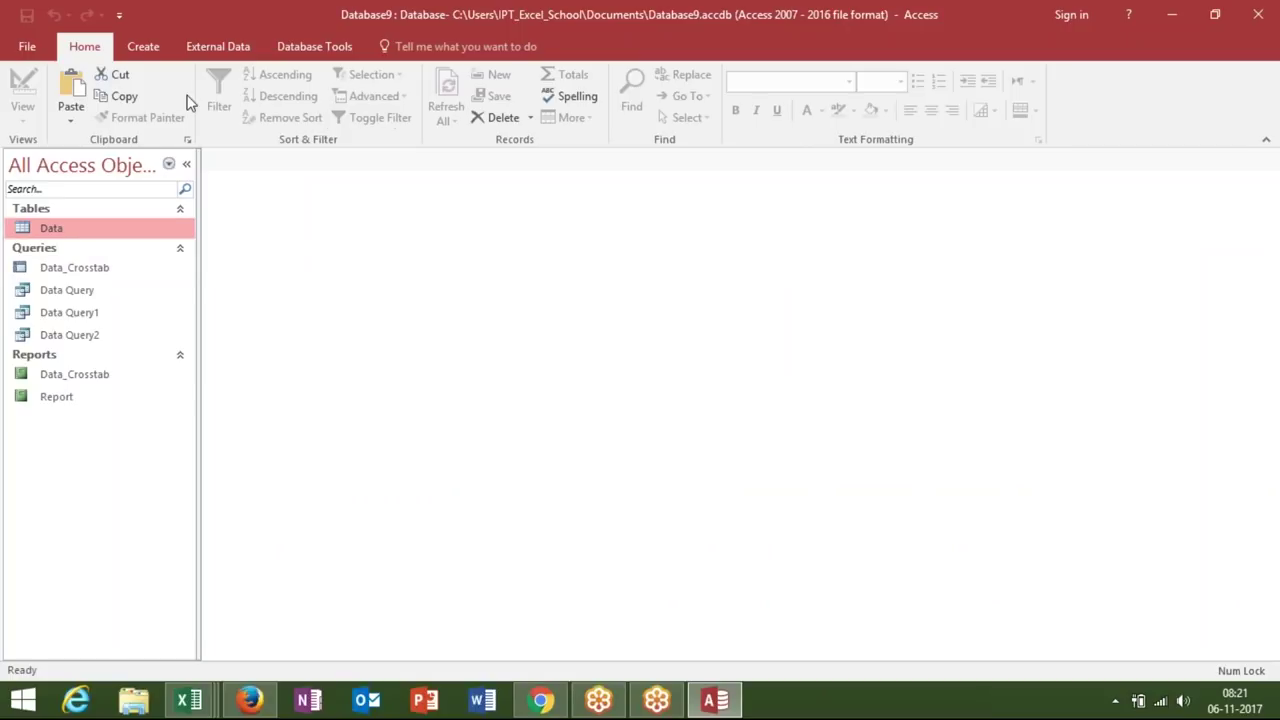
click(143, 46)
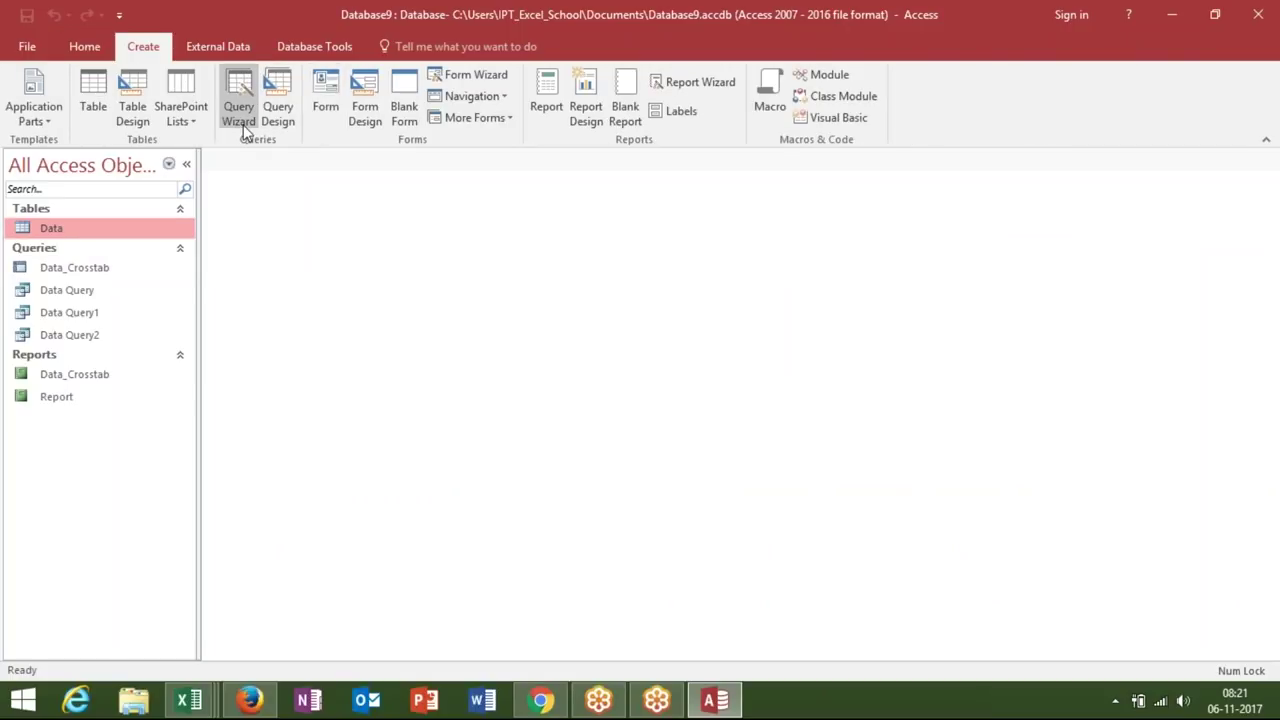
click(245, 126)
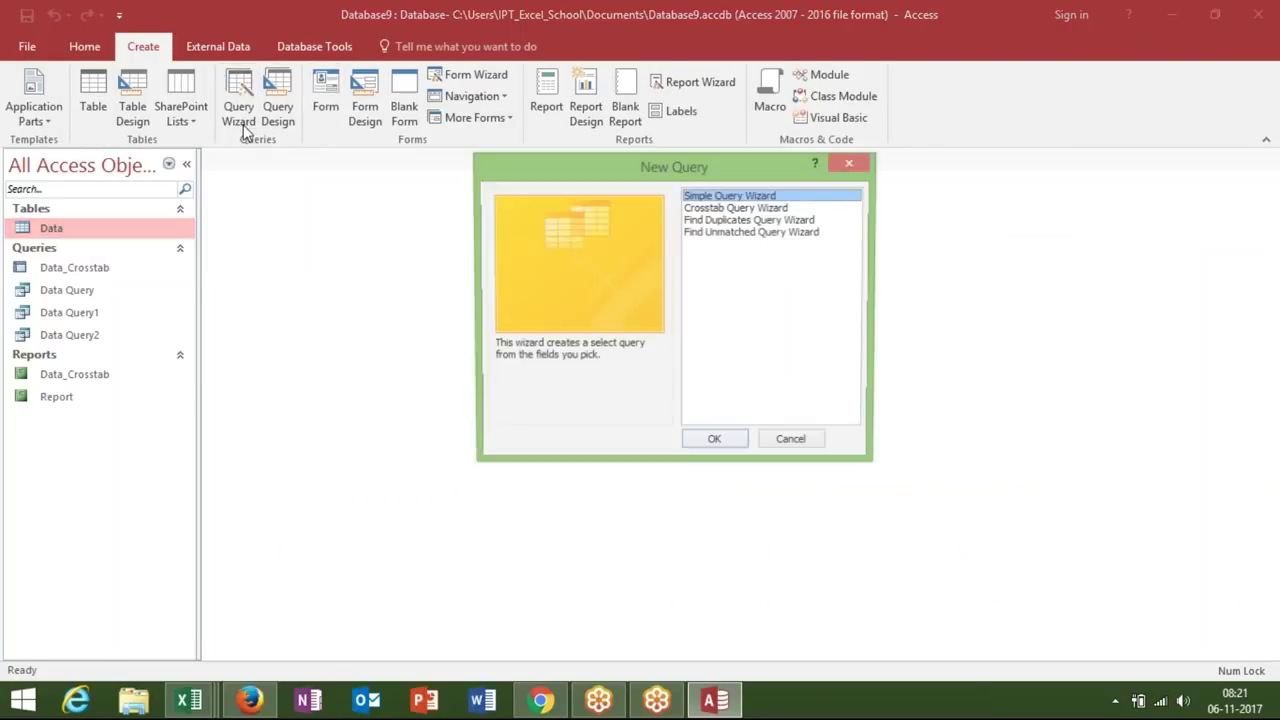
click(742, 208)
click(732, 449)
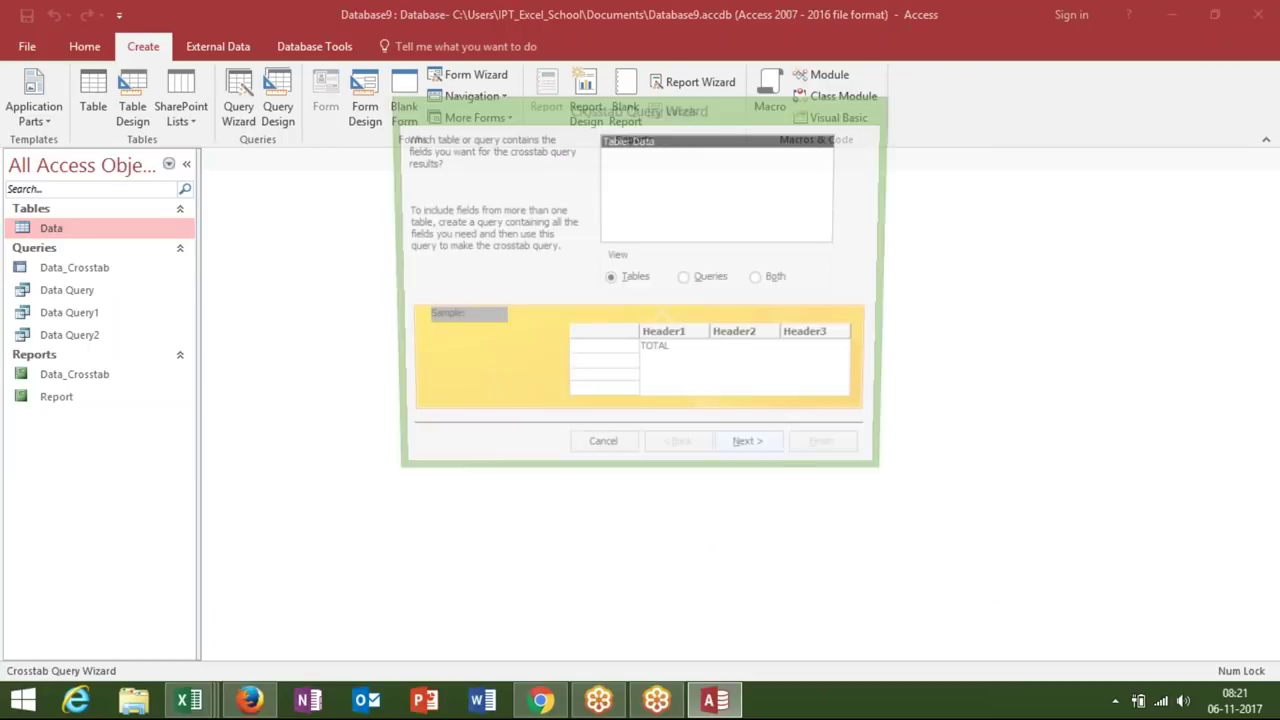
click(750, 460)
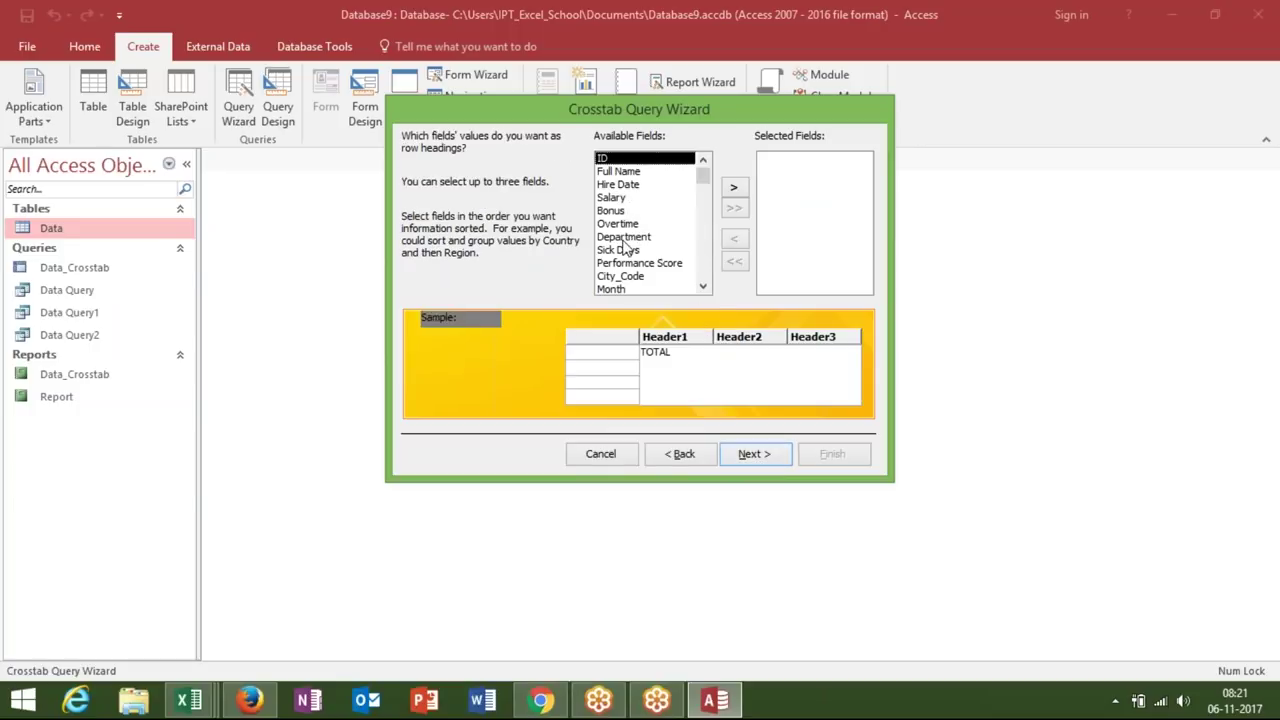
- Add Department and City_Code as row headings, initially picking Salary for columns
click(625, 238)
click(733, 192)
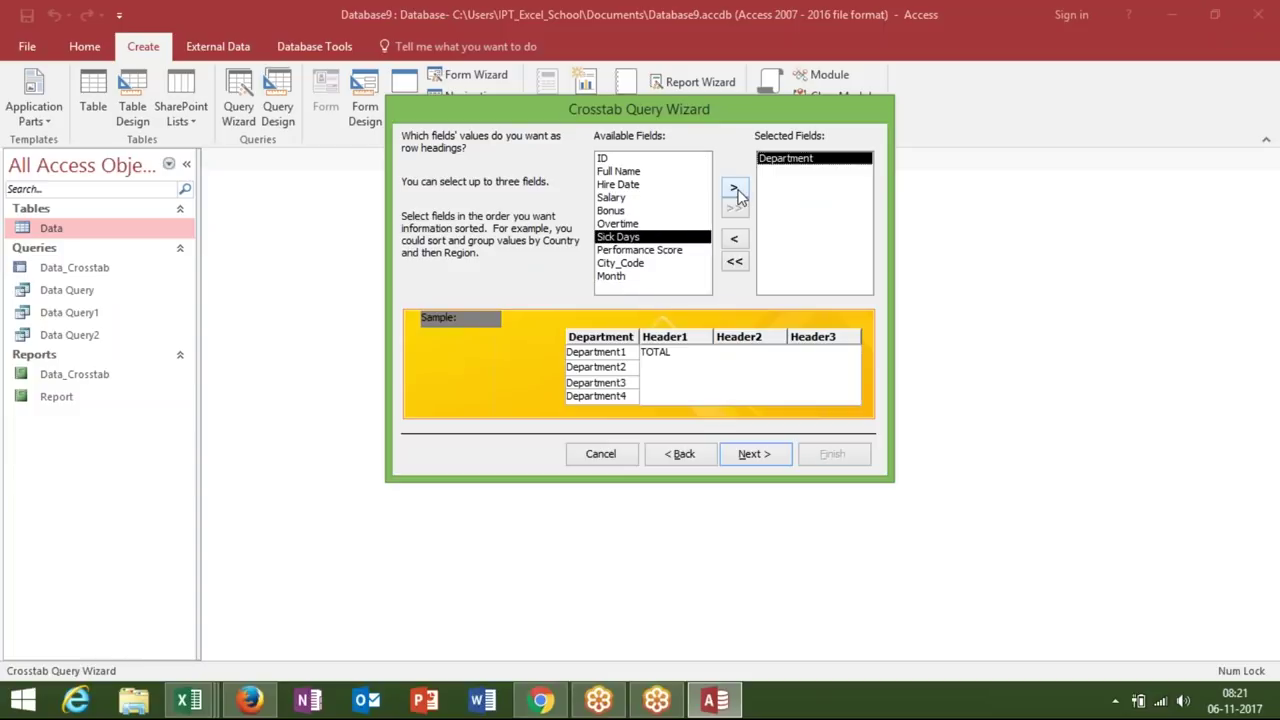
click(624, 264)
click(734, 191)
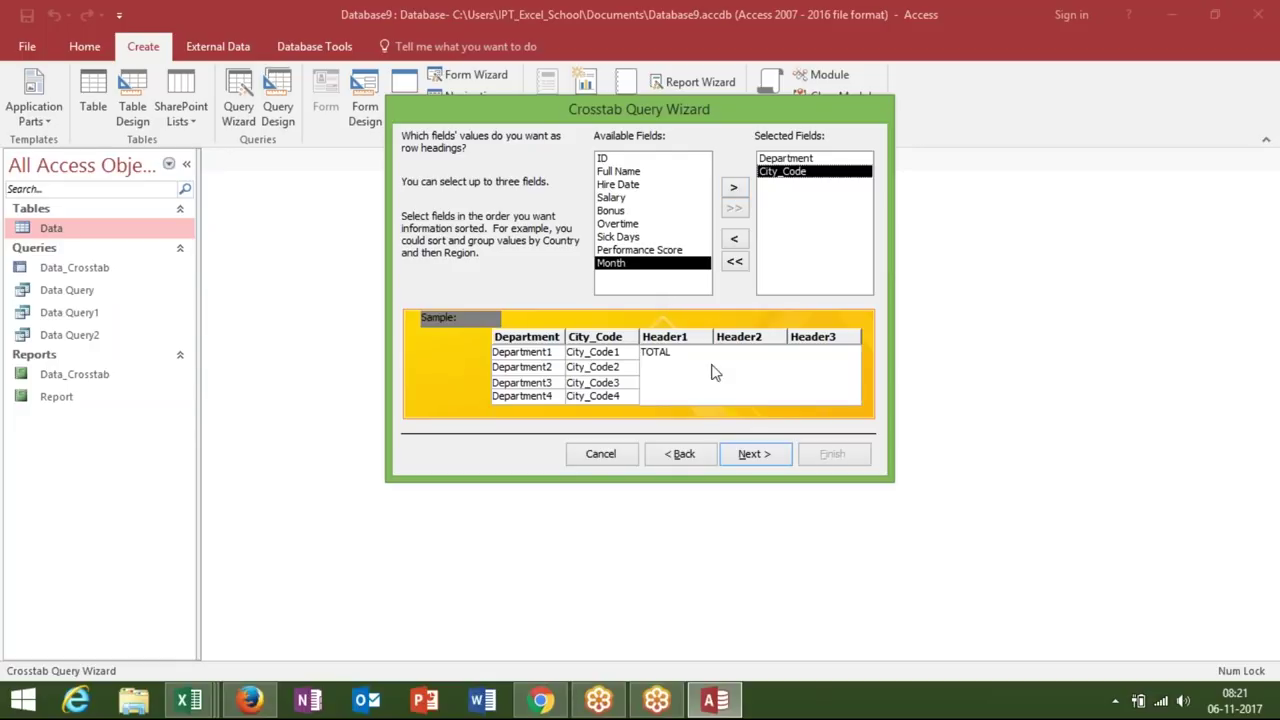
click(754, 455)
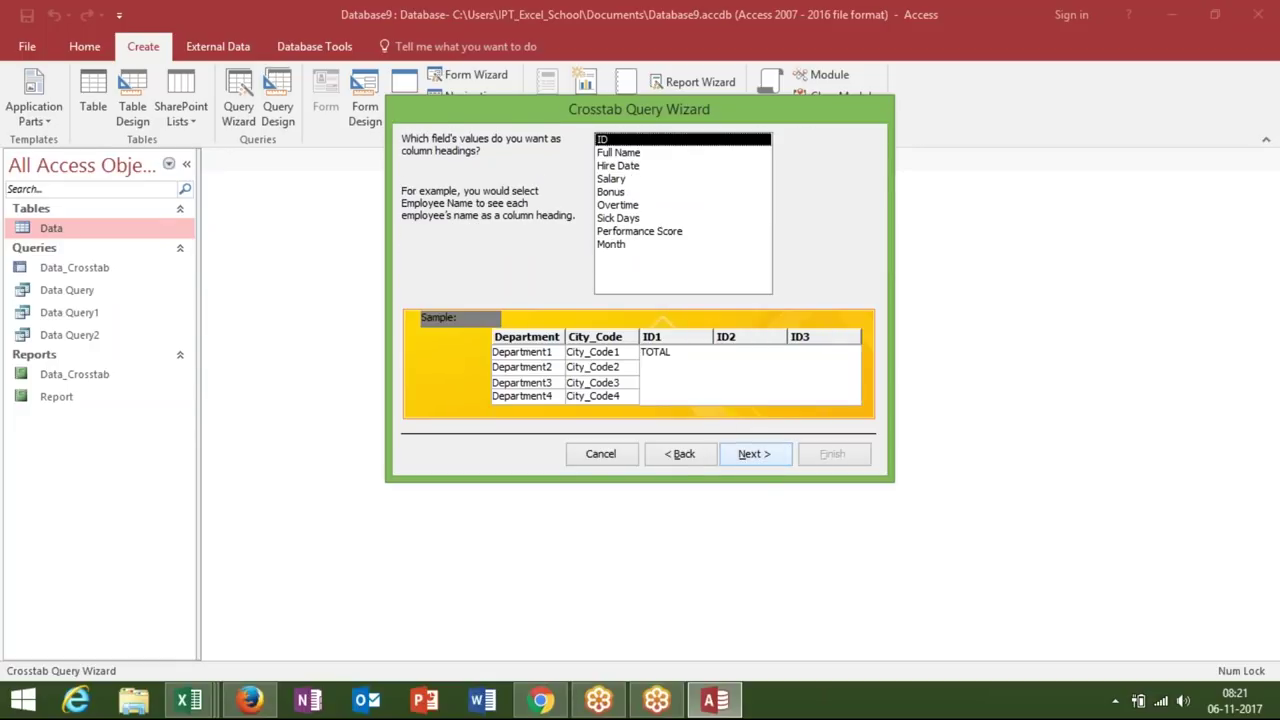
click(612, 180)
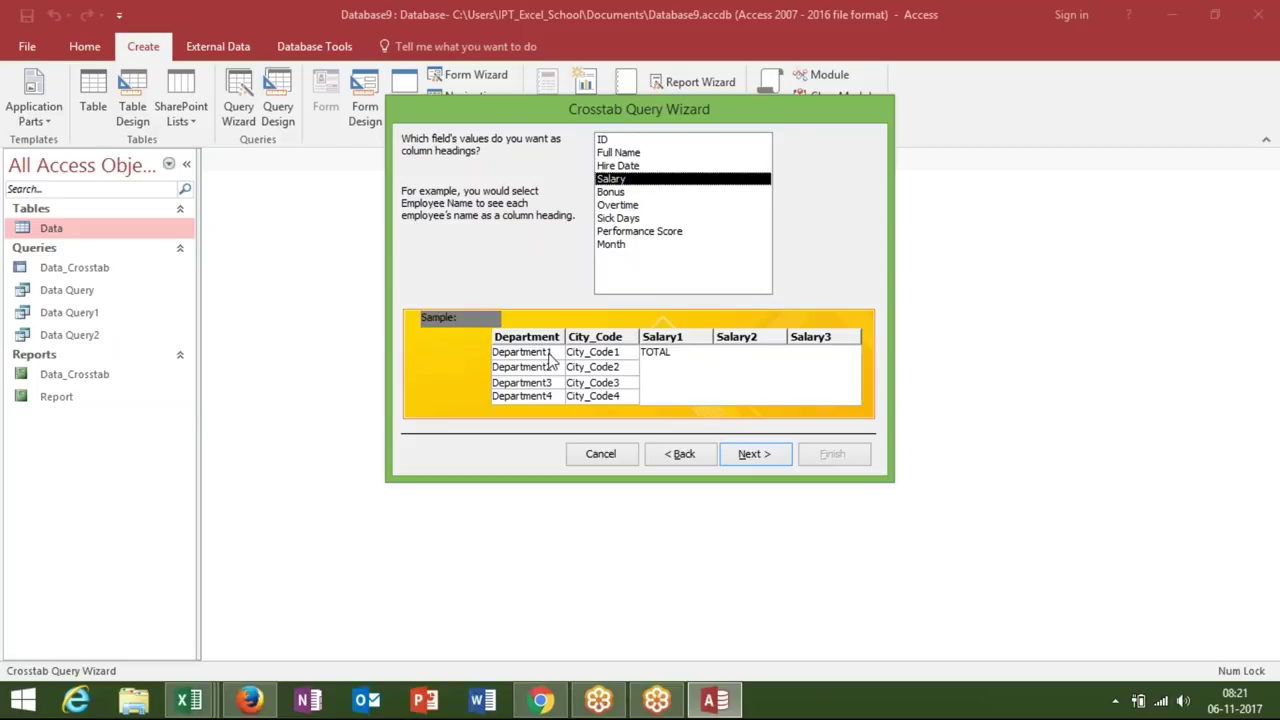
click(745, 453)
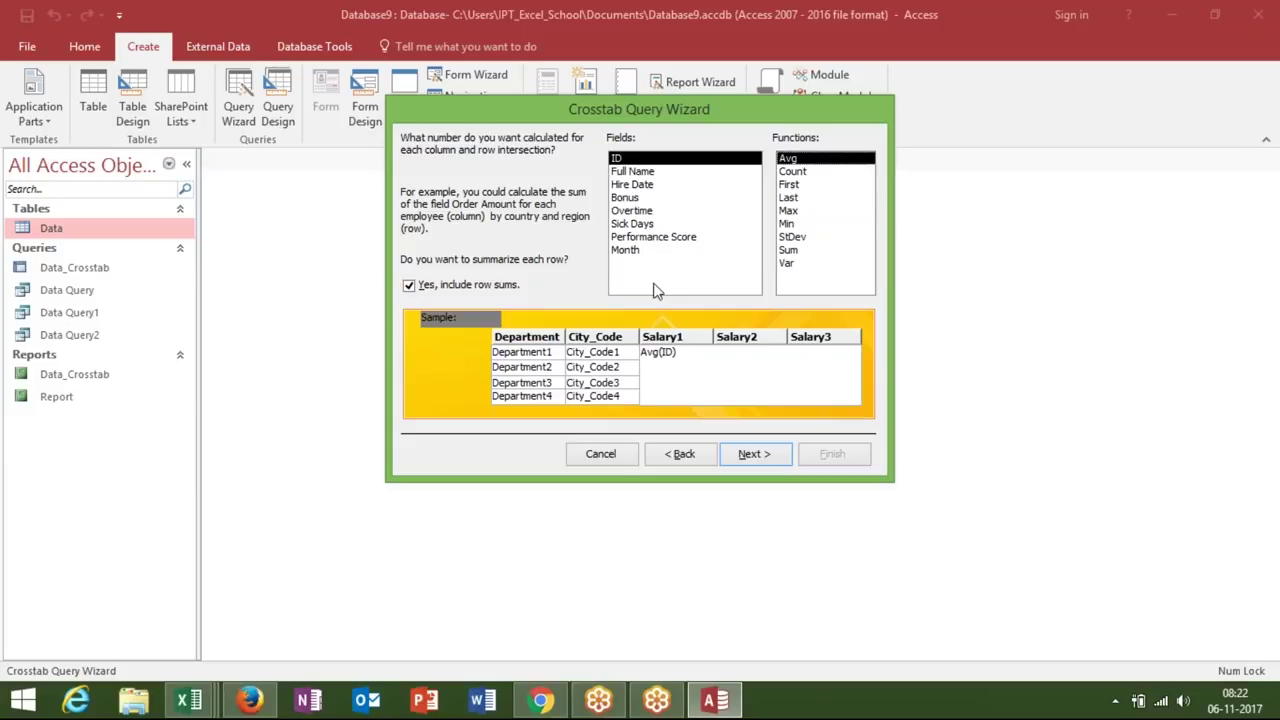
- Switch the column heading to Month, sum Salary, and finish as Data_Crosstab1
click(681, 463)
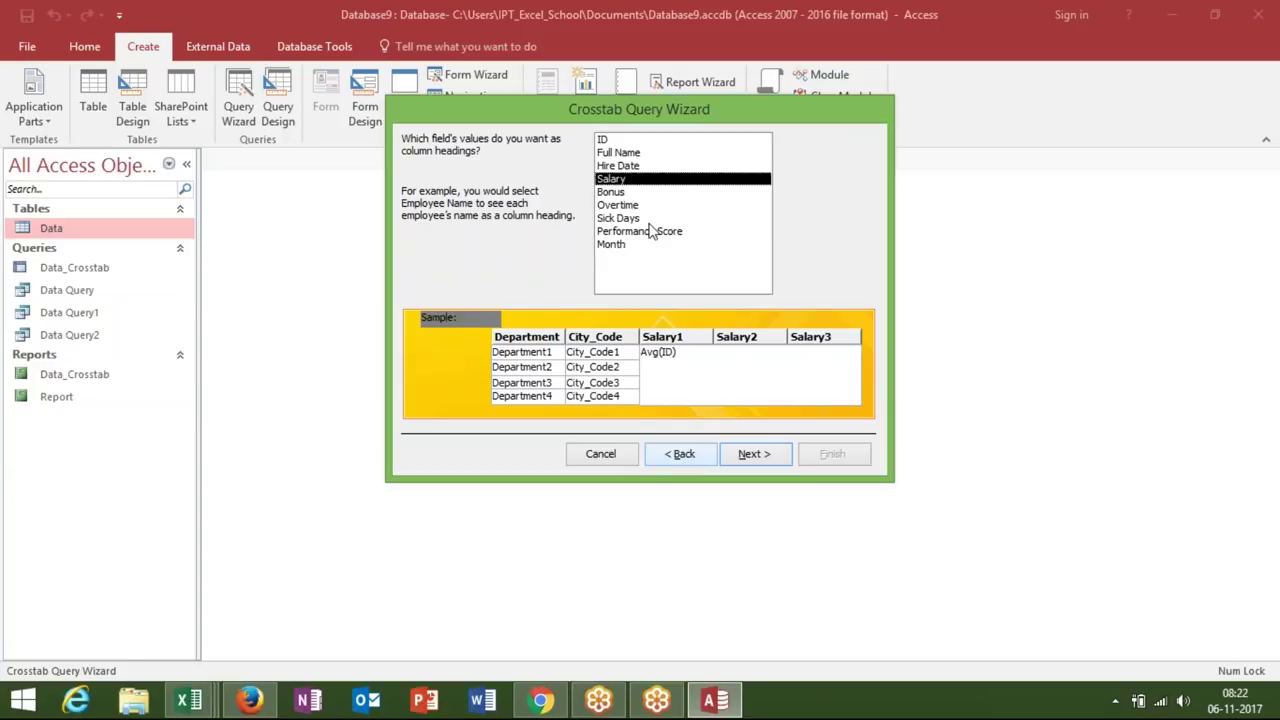
click(612, 245)
click(746, 452)
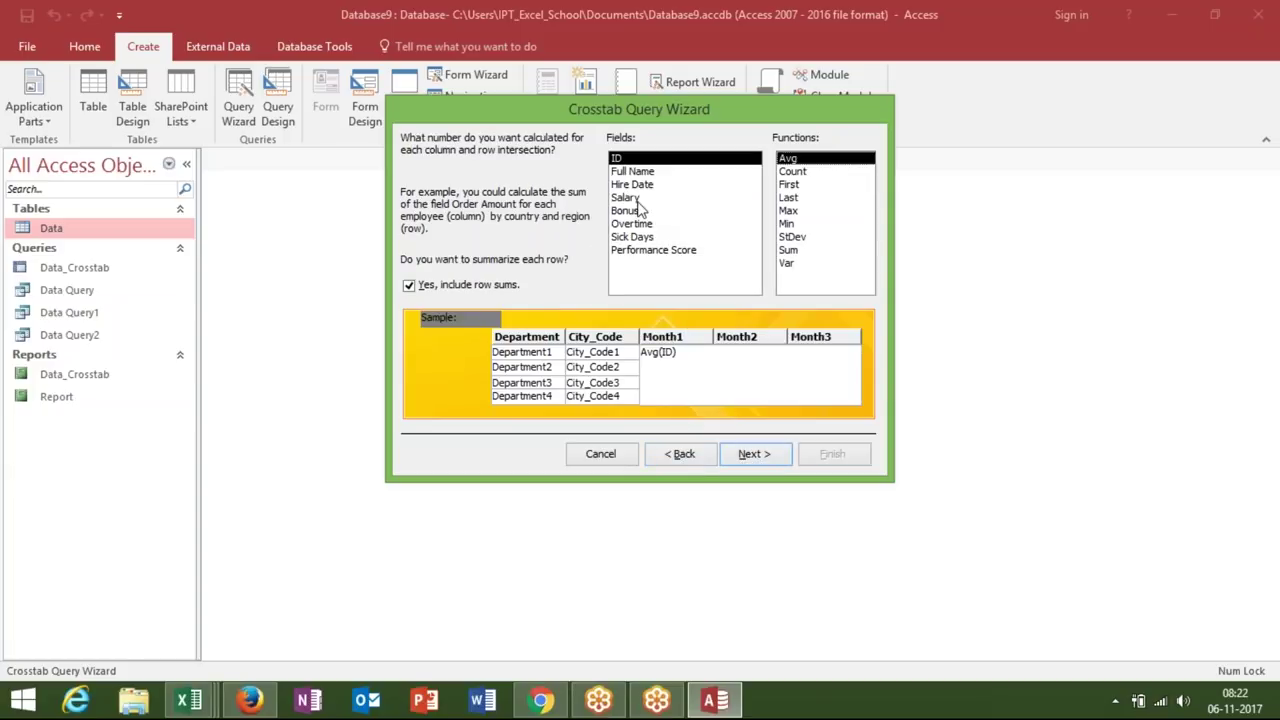
click(628, 198)
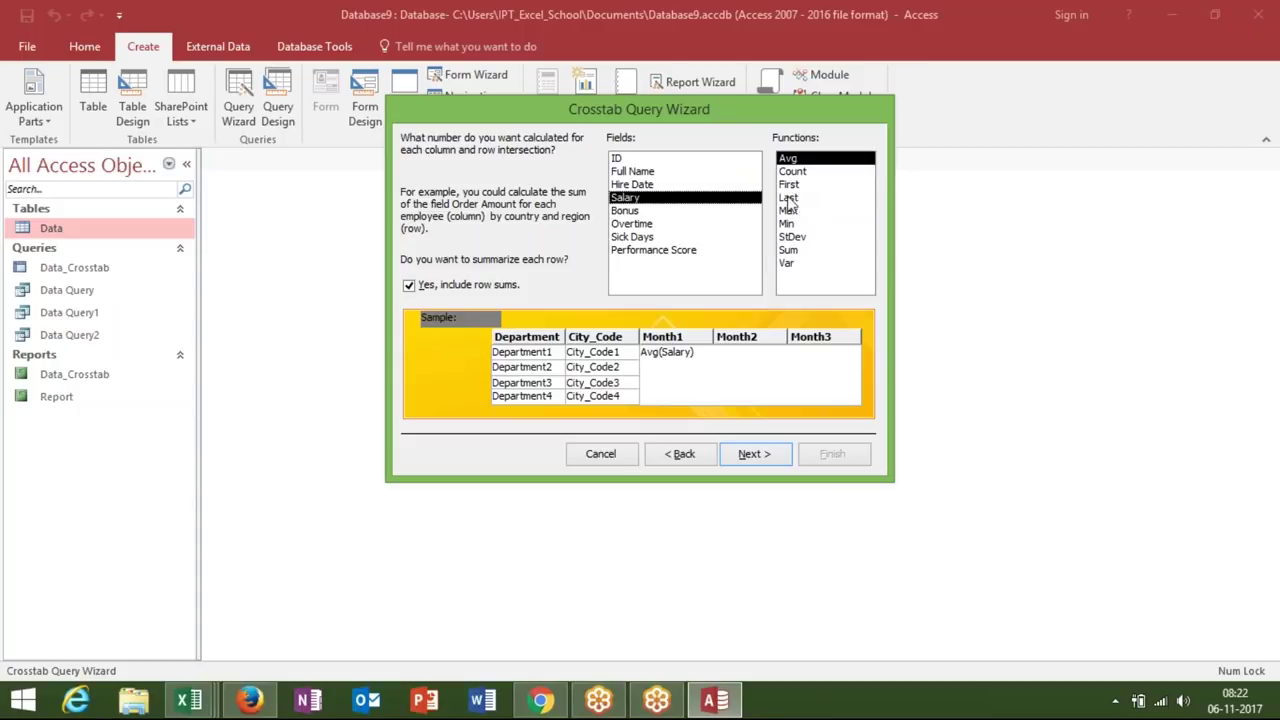
click(788, 251)
click(757, 455)
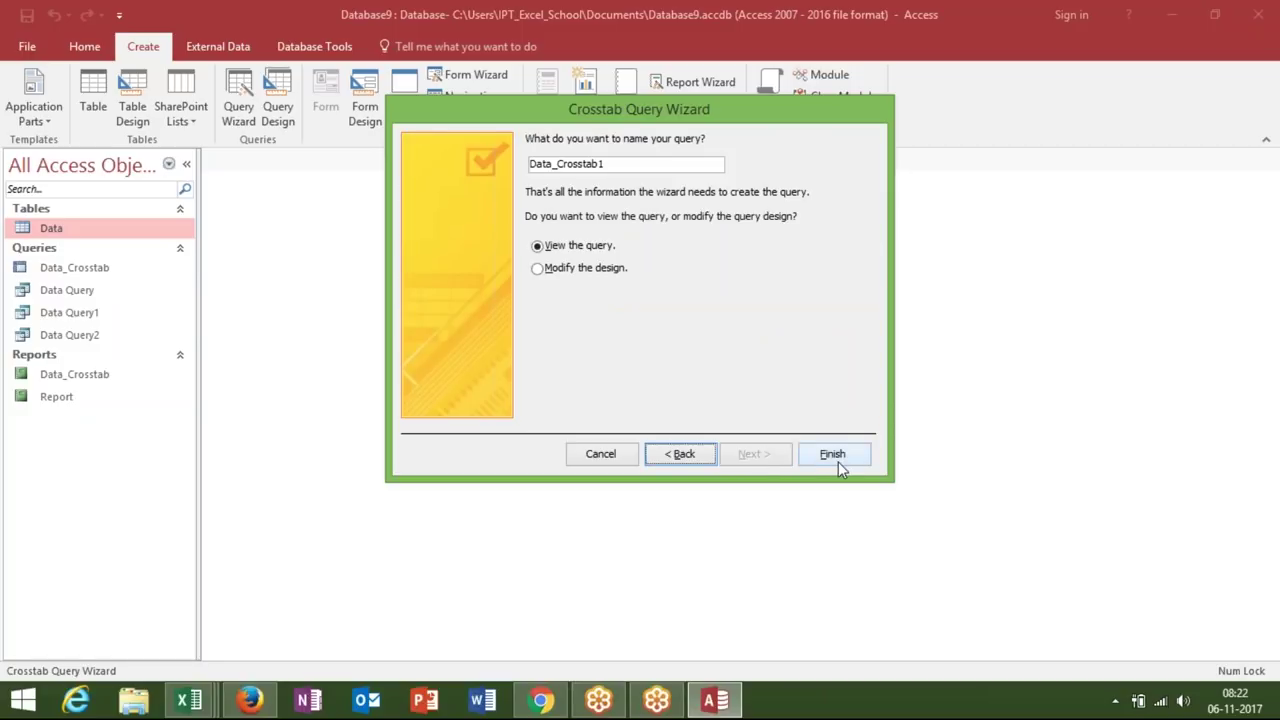
click(835, 458)
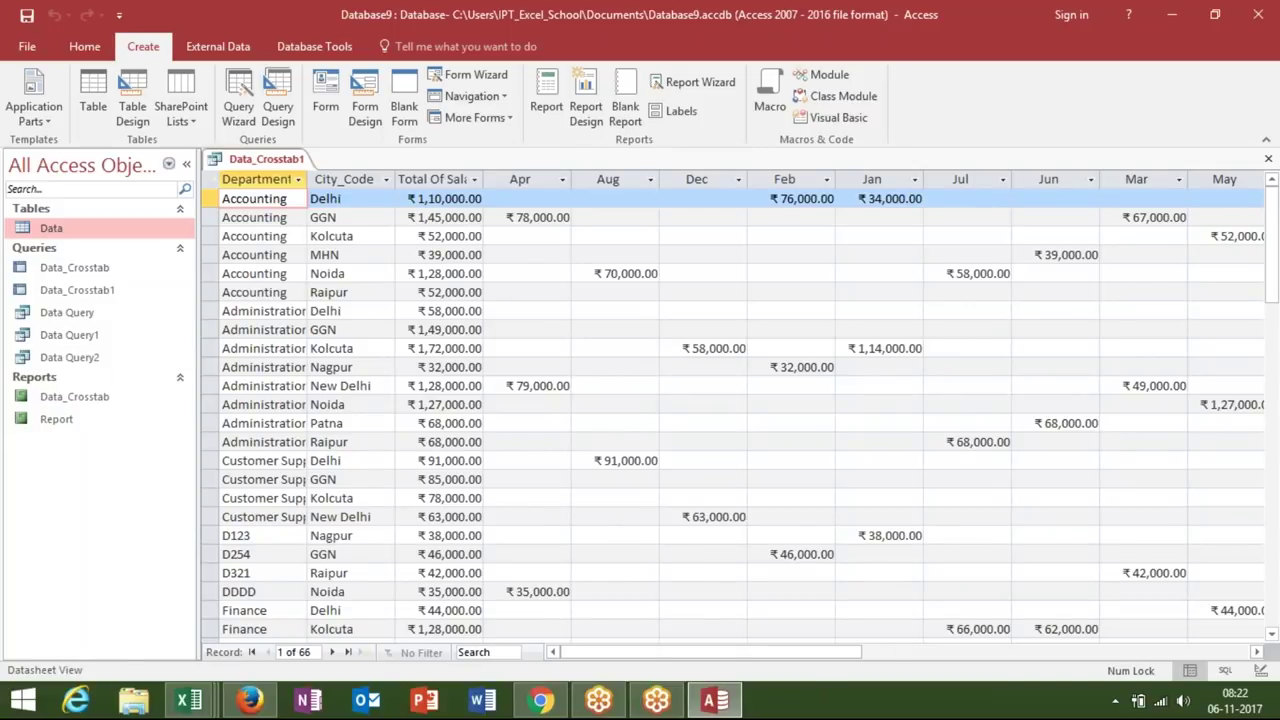
- Close the Data_Crosstab1 results, reopen the query wizard list, then show the desktop
click(1268, 159)
click(246, 126)
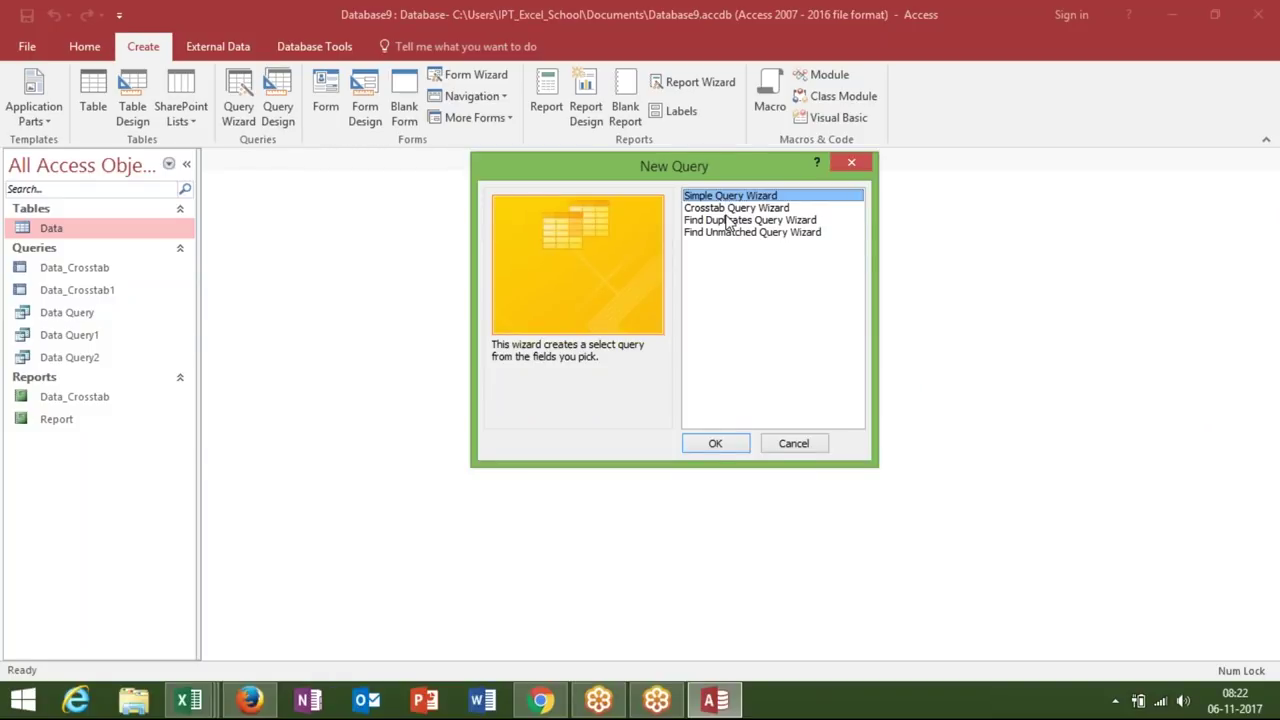
key(super+d)
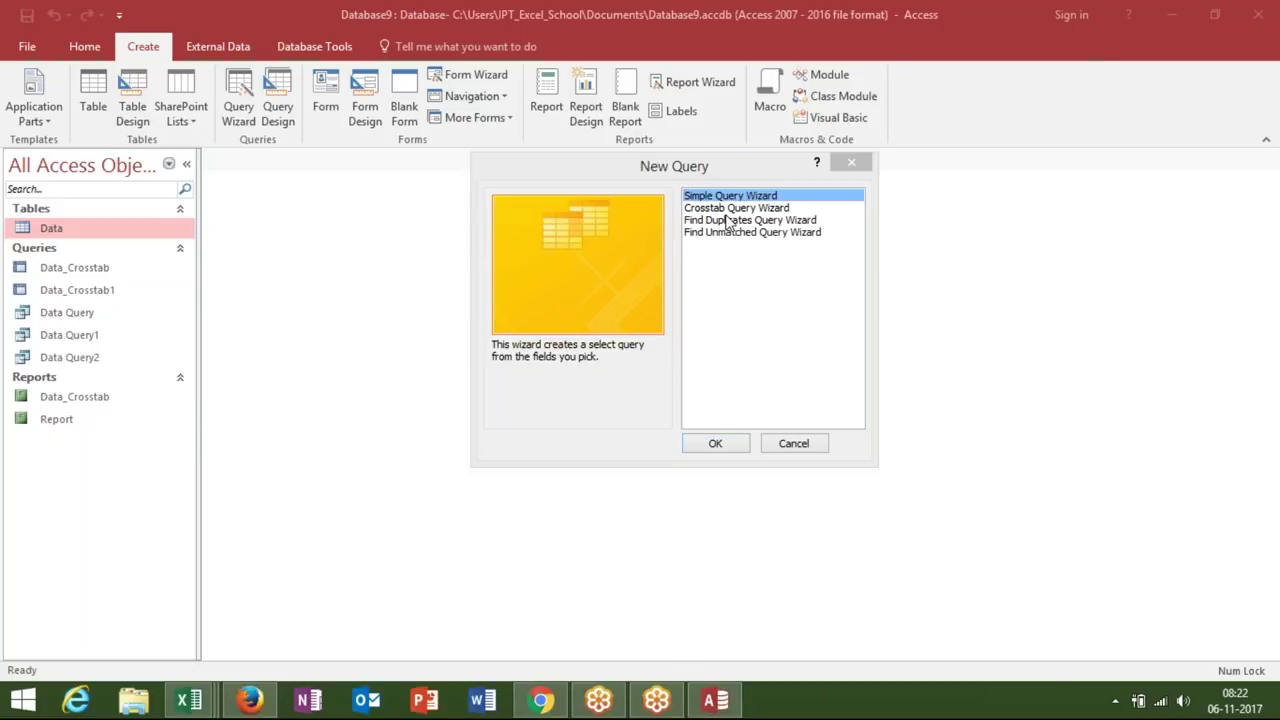